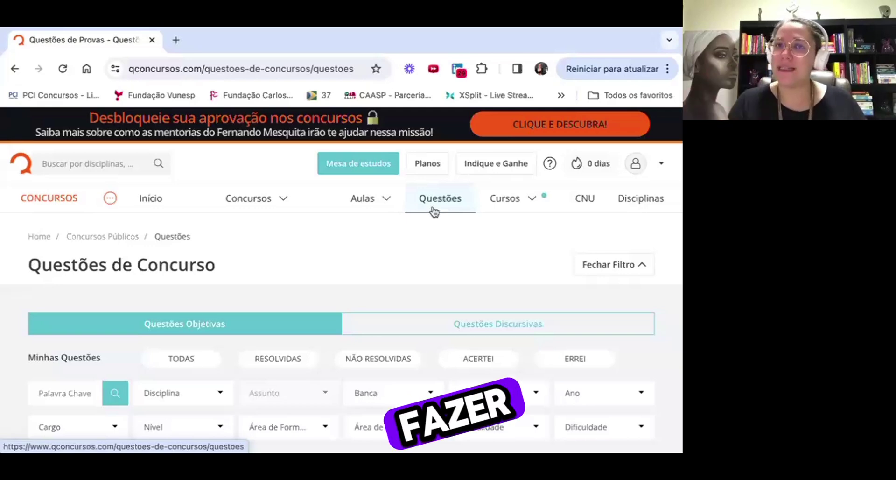
# - Search the Cargo filter options for "procurador"
pyautogui.scroll(-3, 434, 211)
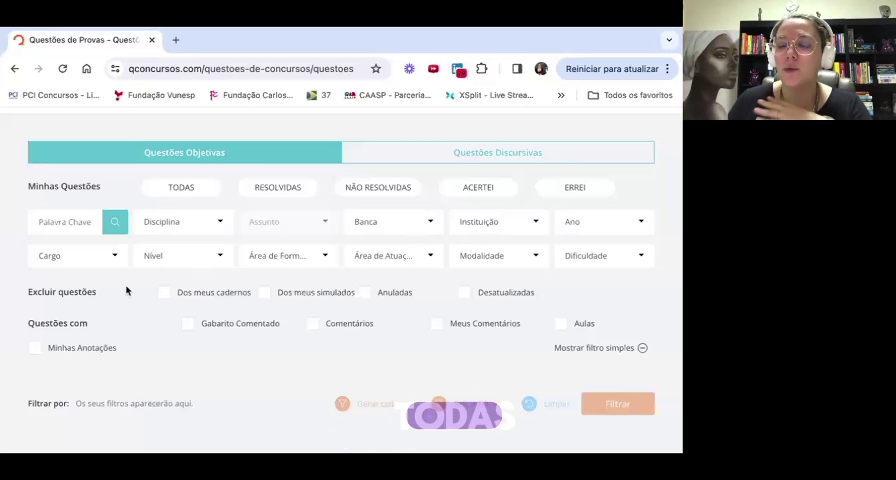
pyautogui.scroll(-1, 126, 286)
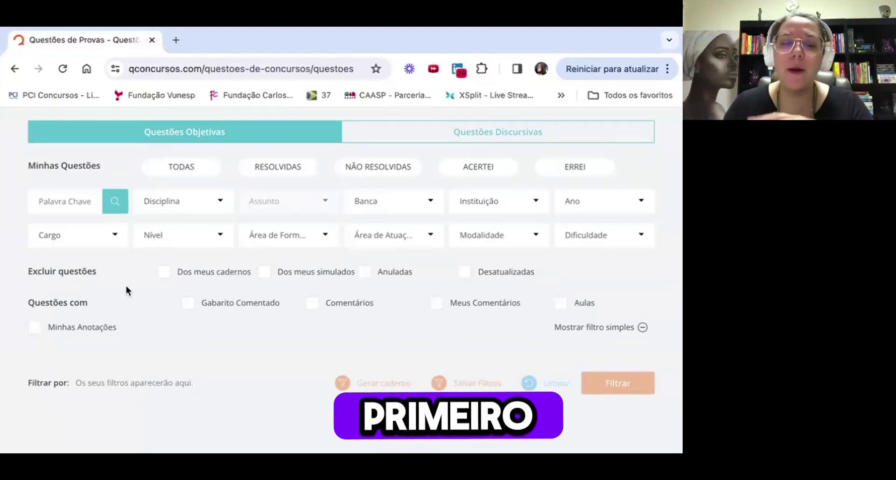
pyautogui.click(83, 239)
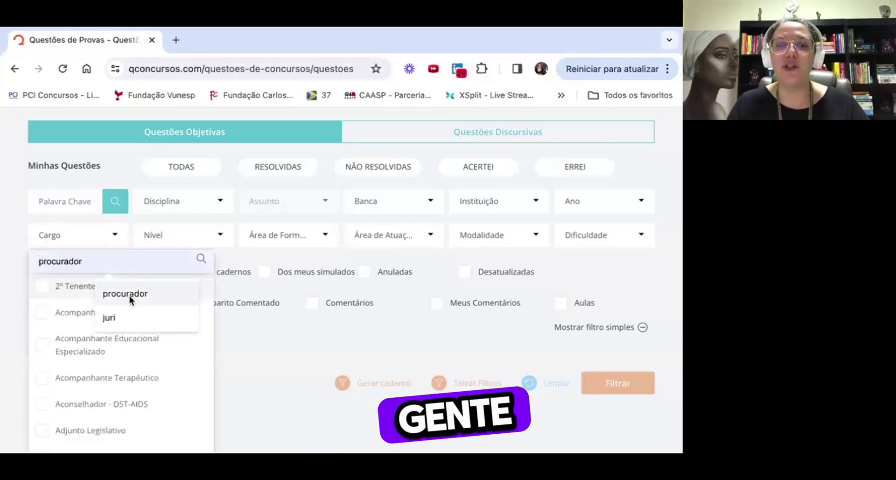
pyautogui.click(147, 294)
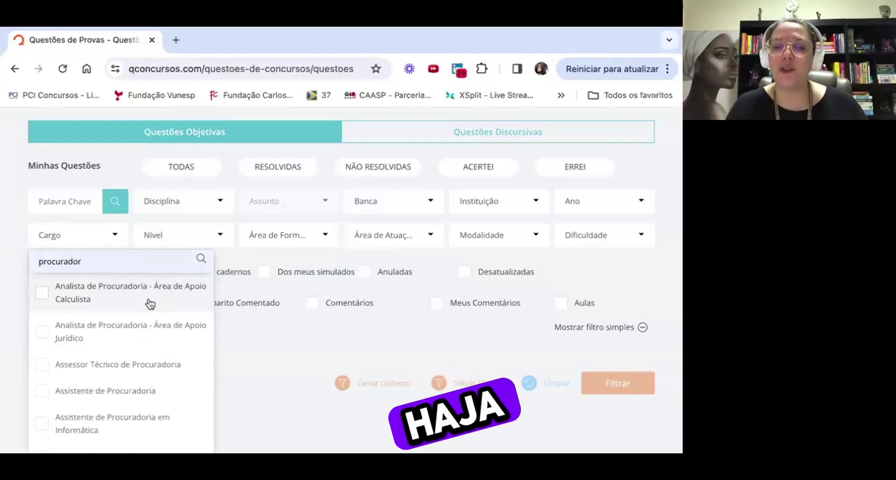
# - Add Procurador Municipal, Procurador Legislativo, Procurador Jurídico and Procurador Fundacional to the Cargo filter
pyautogui.scroll(-1, 159, 333)
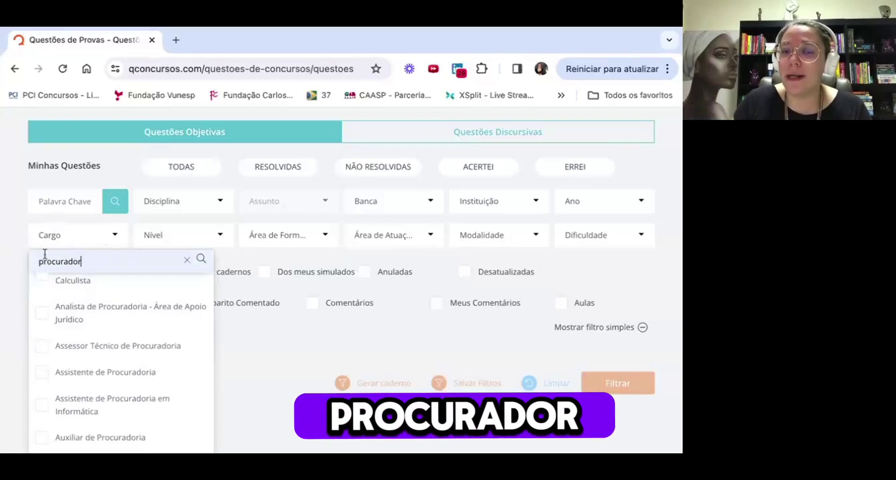
pyautogui.scroll(-10, 103, 329)
pyautogui.scroll(-2, 108, 334)
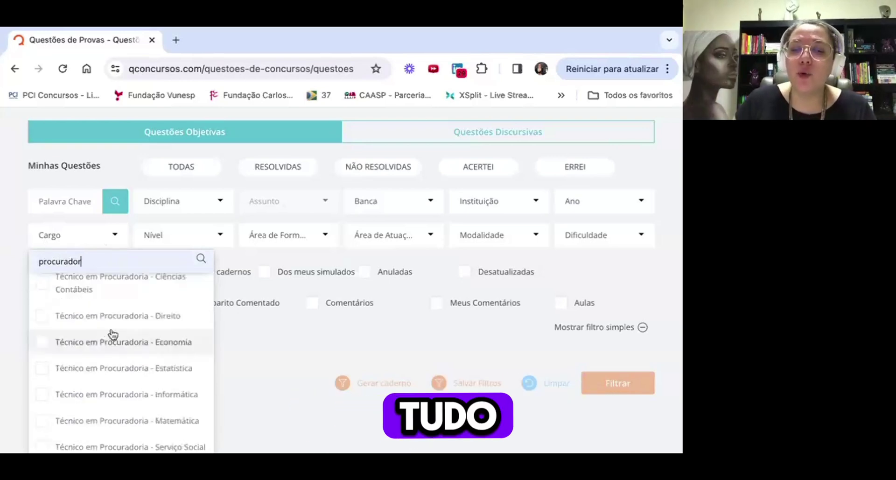
pyautogui.scroll(-2, 278, 327)
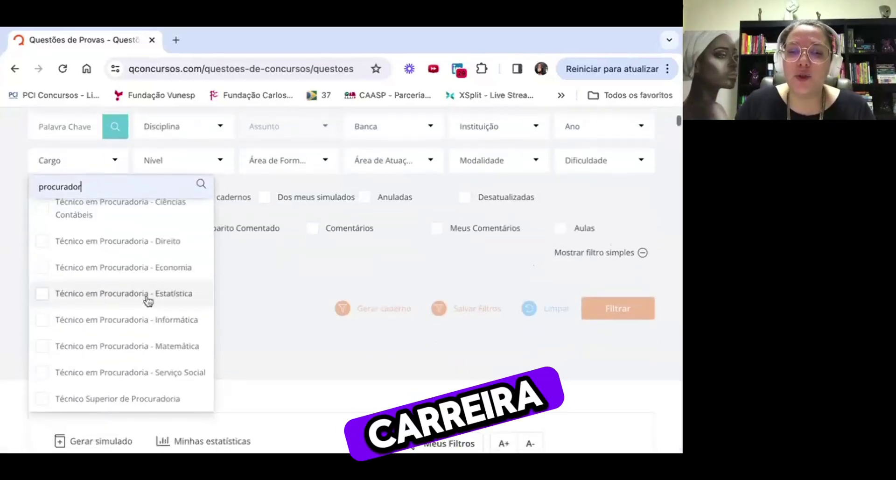
pyautogui.scroll(5, 148, 301)
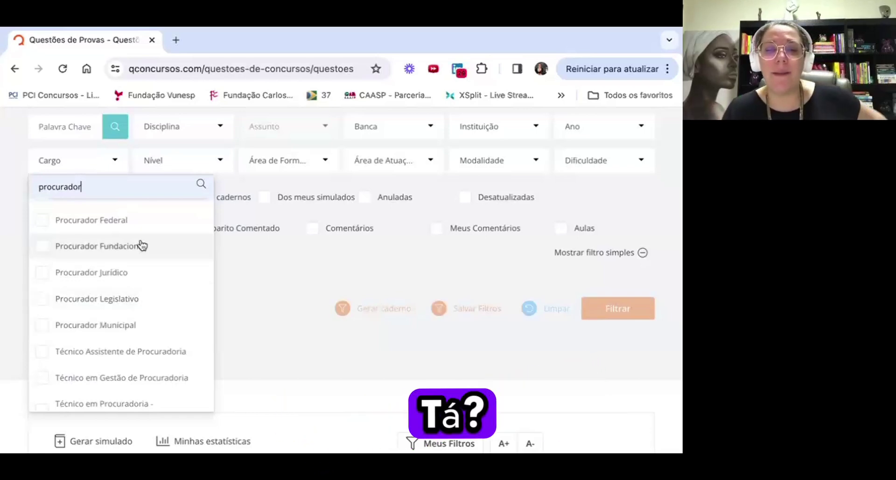
pyautogui.click(46, 328)
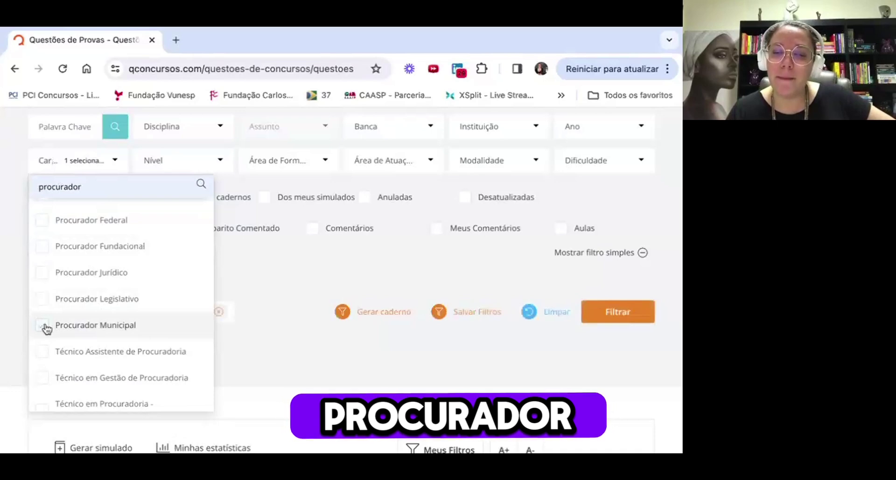
pyautogui.click(45, 307)
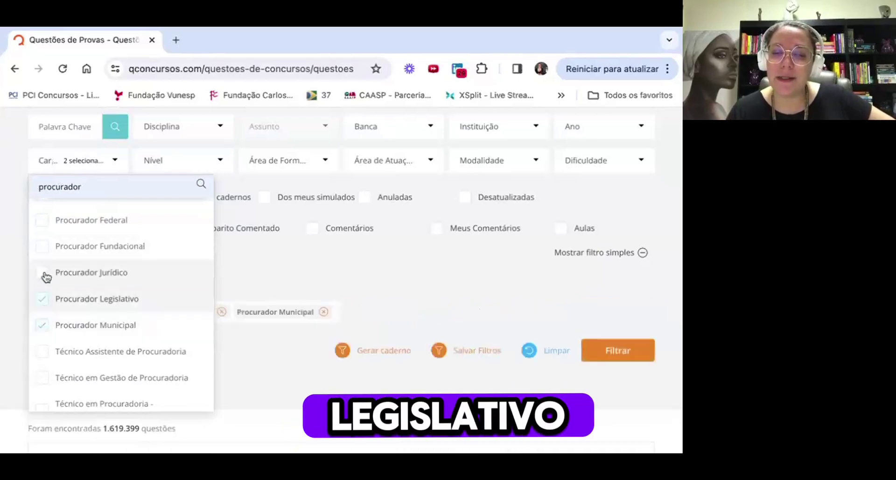
pyautogui.click(44, 274)
pyautogui.click(45, 256)
# - Add Procurador Federal and Procurador Especial de Contas to the Cargo filter
pyautogui.scroll(1, 44, 256)
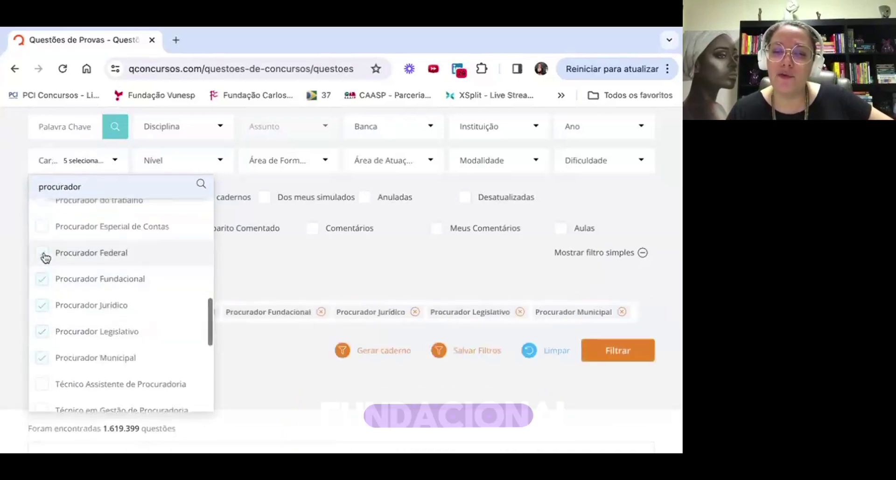
pyautogui.click(44, 255)
pyautogui.scroll(1, 44, 256)
pyautogui.click(45, 258)
pyautogui.scroll(1, 45, 258)
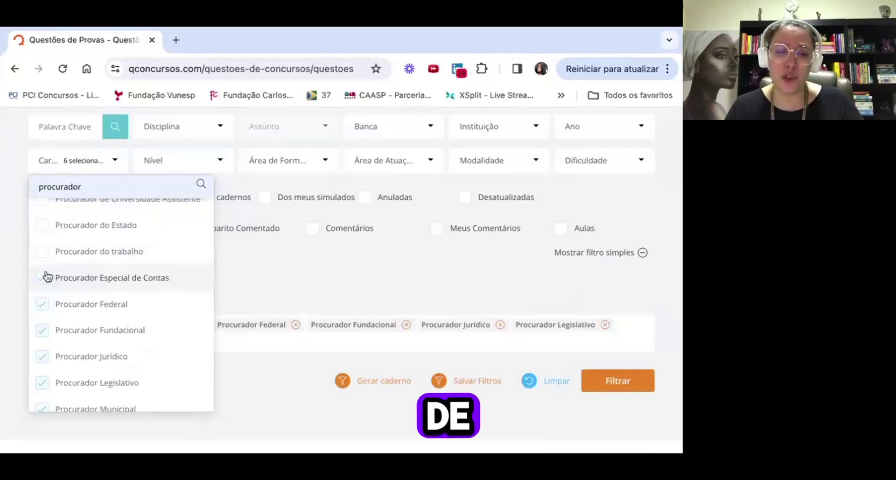
# - Include Procurador do Estado, Procurador de Universidade Assistente and Procurador da Fazenda Nacional in the Cargo filter
pyautogui.scroll(1, 48, 265)
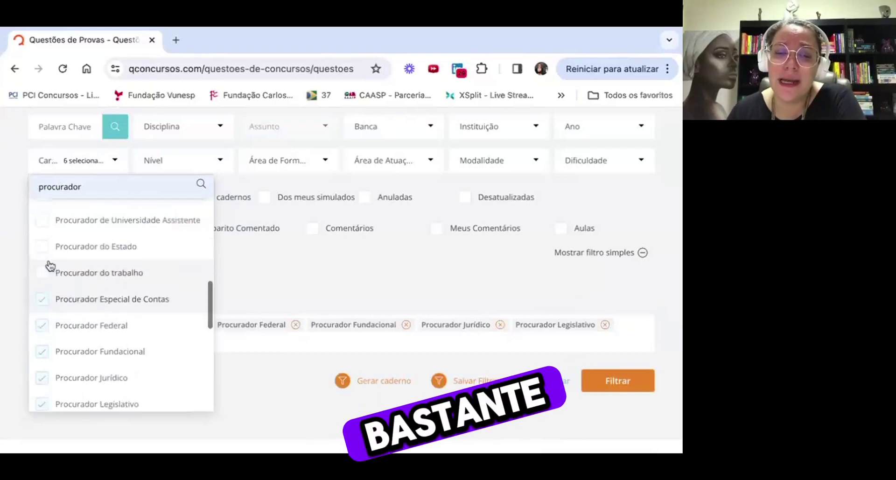
pyautogui.scroll(1, 98, 282)
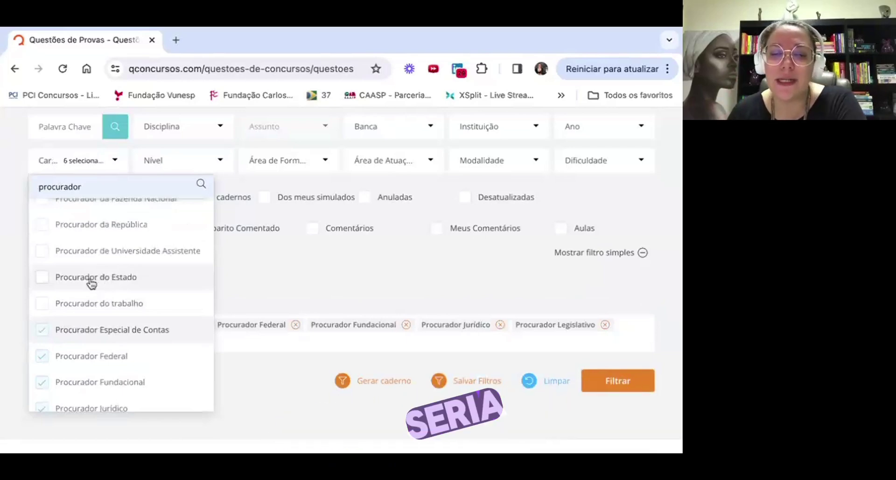
pyautogui.click(77, 285)
pyautogui.scroll(1, 77, 286)
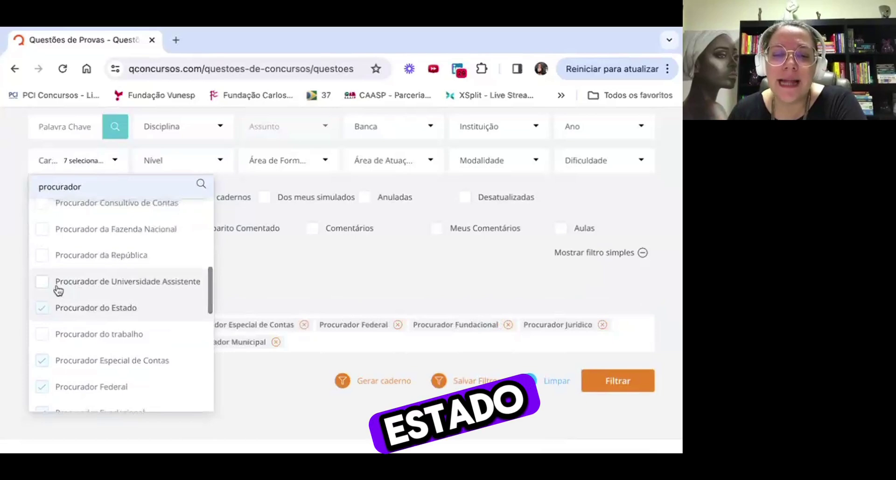
pyautogui.click(77, 285)
pyautogui.scroll(1, 77, 287)
pyautogui.scroll(1, 108, 299)
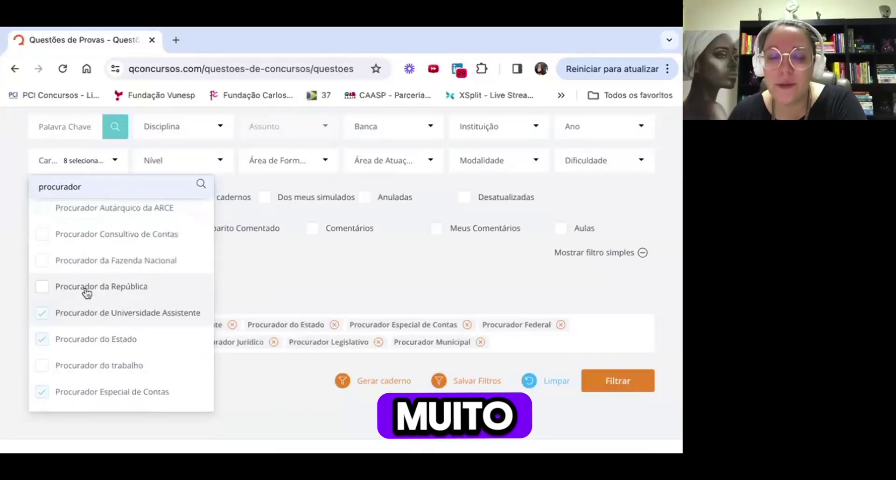
pyautogui.scroll(1, 89, 293)
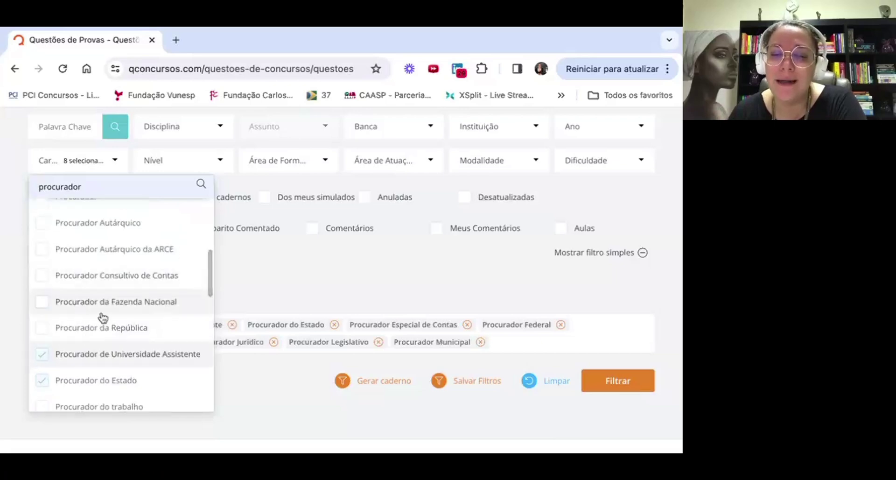
pyautogui.click(110, 312)
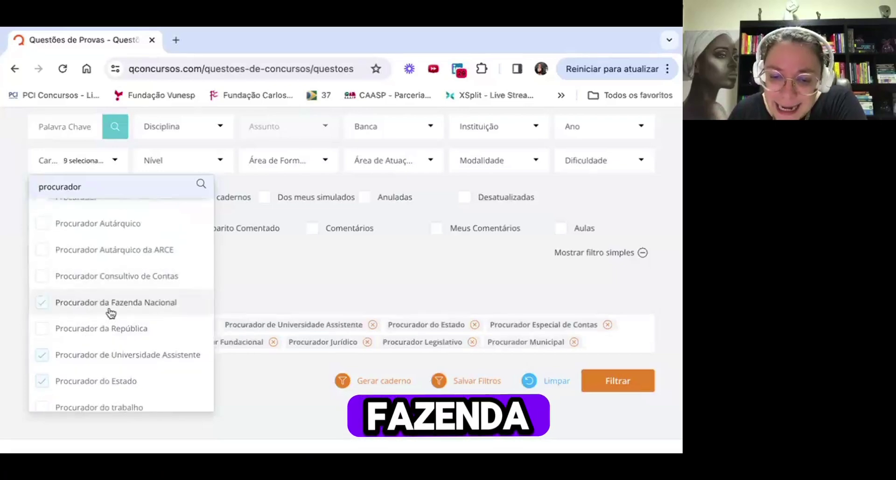
# - Add Procurador Consultivo de Contas, Procurador Autárquico da ARCE, Procurador Autárquico and the plain Procurador option to the Cargo filter
pyautogui.scroll(1, 111, 313)
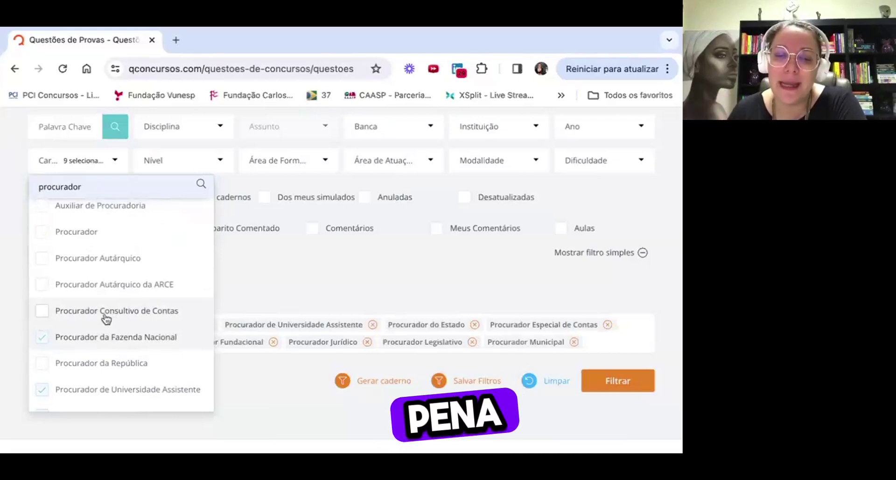
pyautogui.click(112, 312)
pyautogui.click(112, 315)
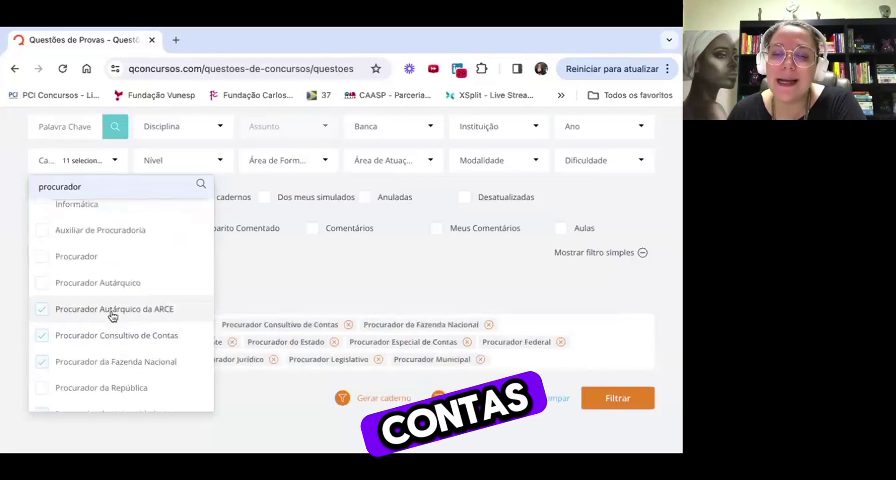
pyautogui.click(112, 315)
pyautogui.click(112, 316)
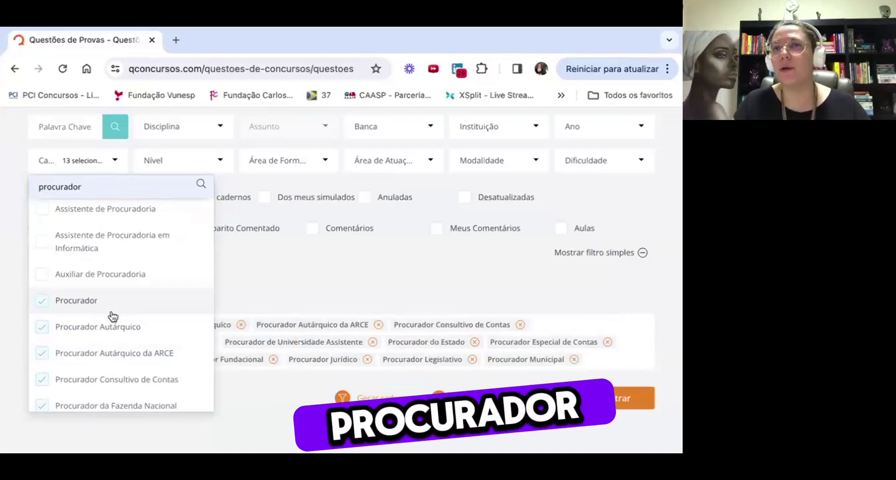
# - Search the Cargo options for "adv" and select Advogado, Advogado (direito civil) and Advogado da união
pyautogui.doubleClick(60, 185)
pyautogui.write('adv')
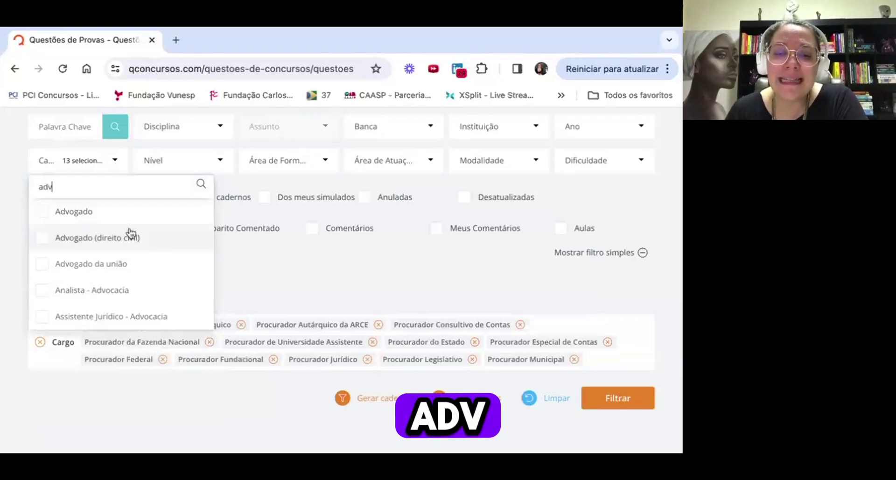
pyautogui.click(71, 218)
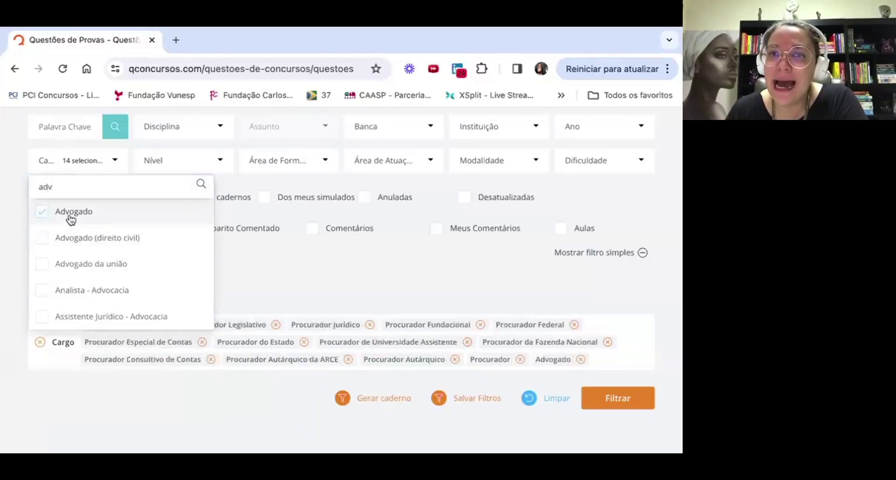
pyautogui.click(78, 249)
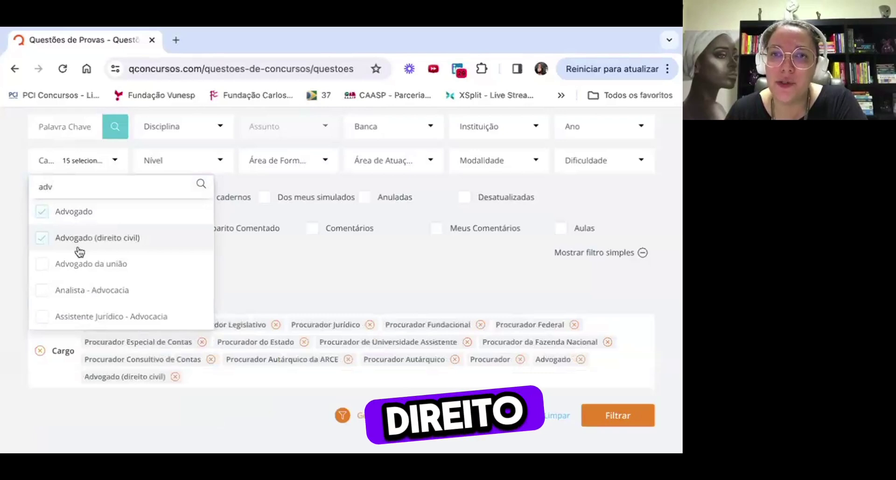
pyautogui.click(84, 269)
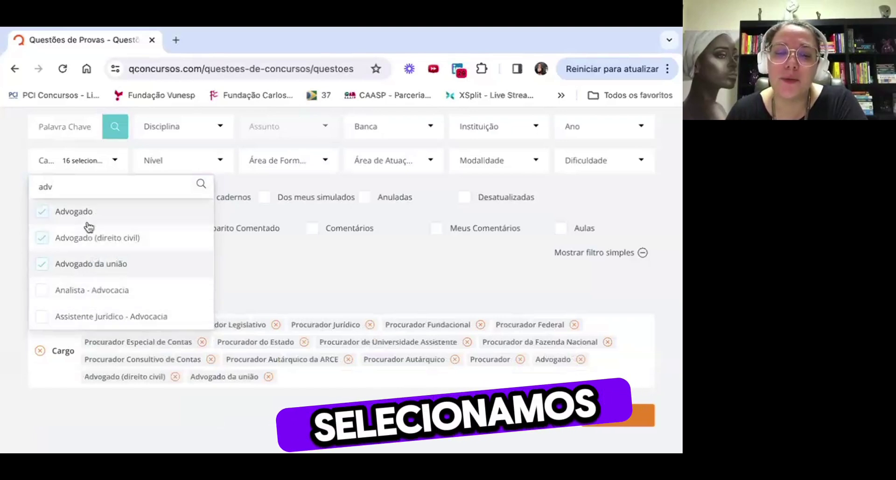
# - Find and select Consultor Jurídico and the general Consultor Legislativo option in the Cargo filter, searching "consultor j" and "consultor l"
pyautogui.doubleClick(45, 187)
pyautogui.write('consultor j')
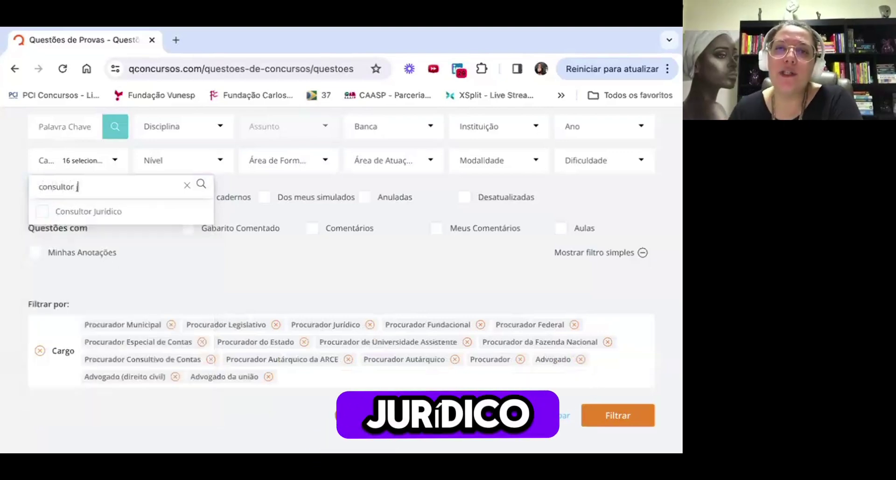
pyautogui.click(44, 214)
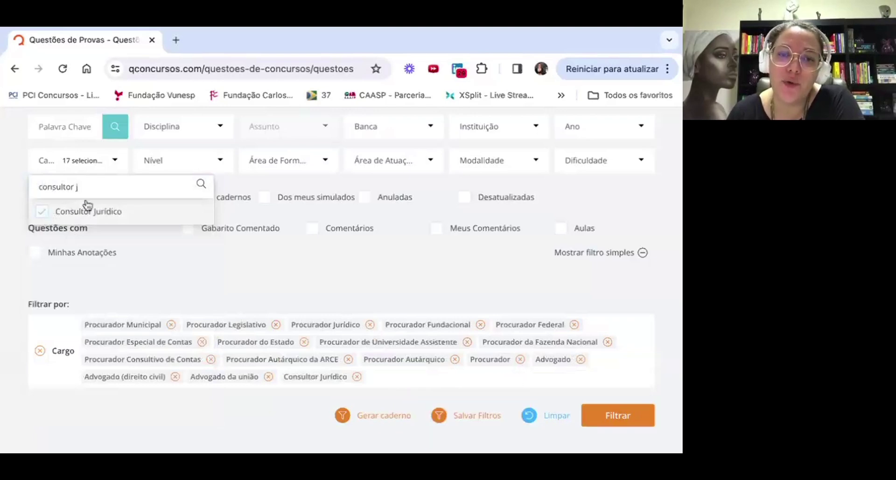
pyautogui.press('BackSpace')
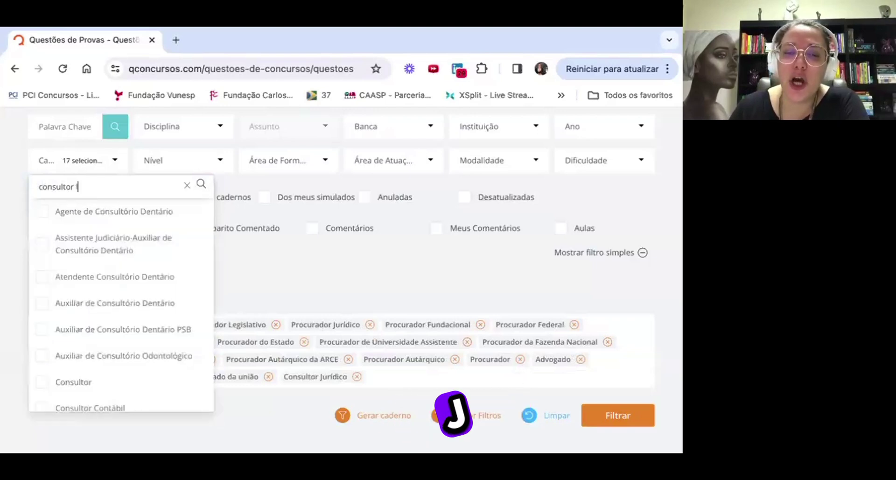
pyautogui.write('l')
pyautogui.click(100, 213)
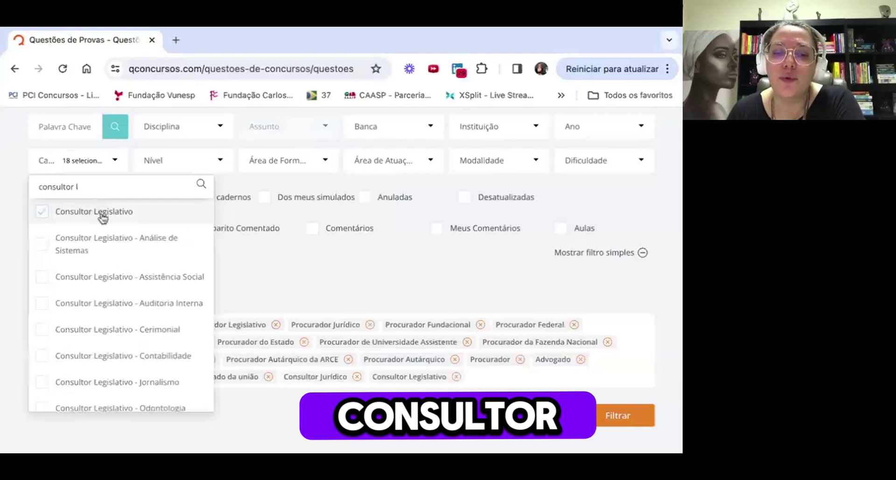
# - Search the Cargo options for "assessor j" and select Analista de Trânsito - Assessor Jurídico and Assessor Jurídico
pyautogui.click(93, 187)
pyautogui.hotkey('ctrl', 'a')
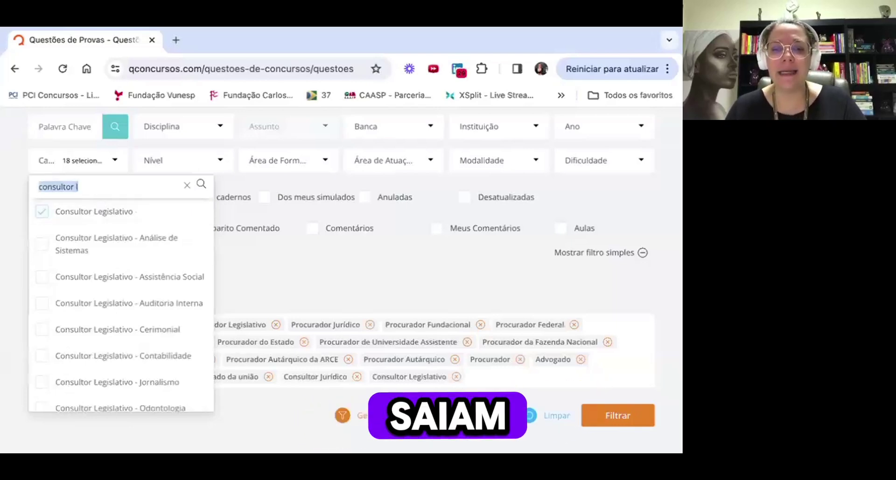
pyautogui.write('assesso')
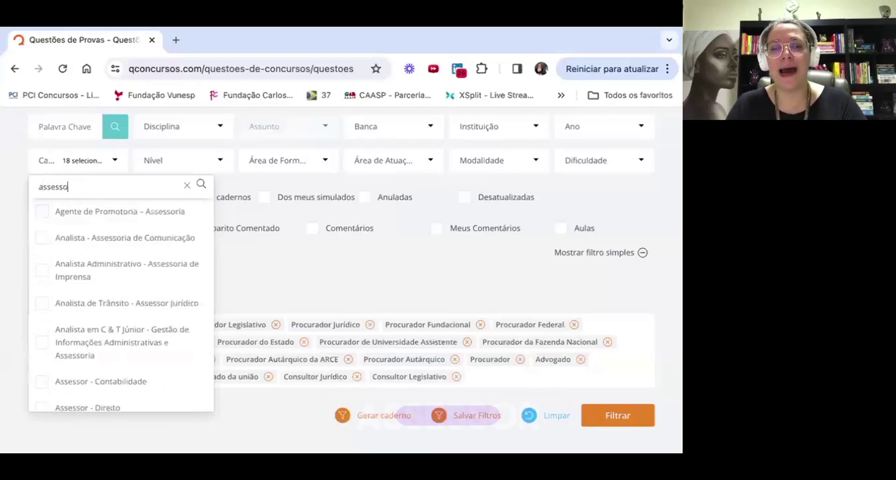
pyautogui.write('r j')
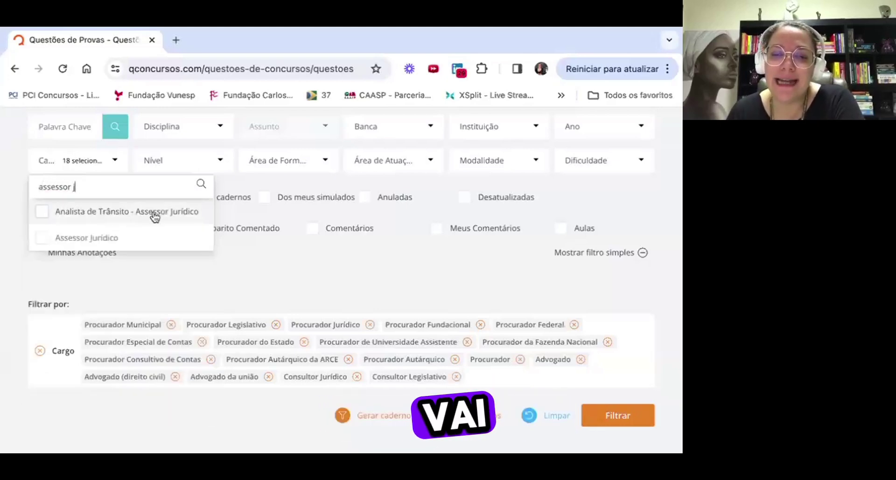
pyautogui.click(158, 215)
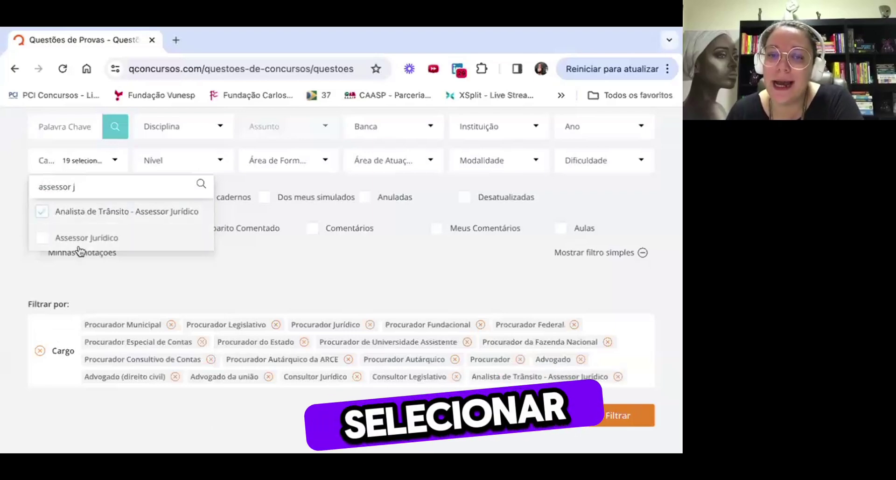
pyautogui.click(98, 243)
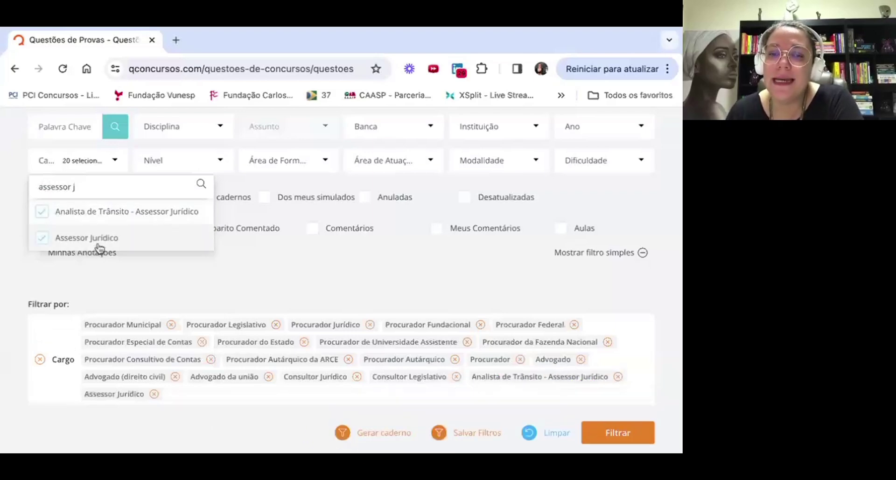
# - Search the Cargo options for "assessor - d", select Assessor - Direito and close the option list
pyautogui.tripleClick(90, 185)
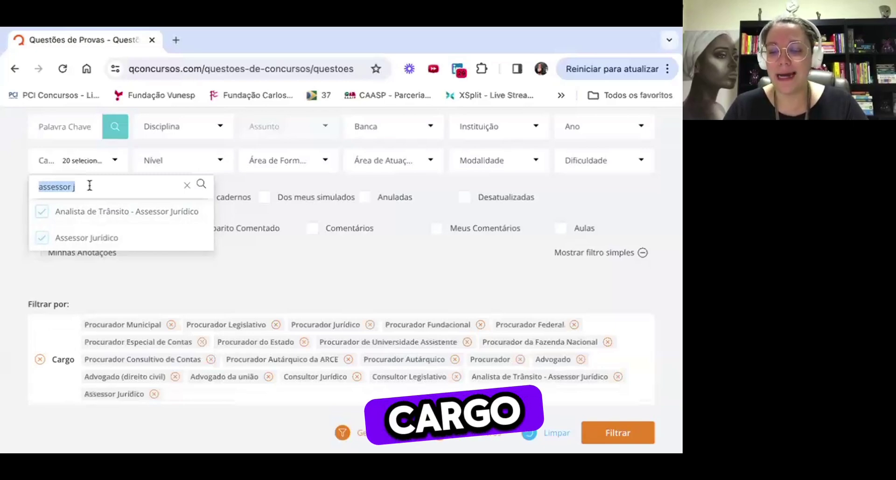
pyautogui.write('assessor d')
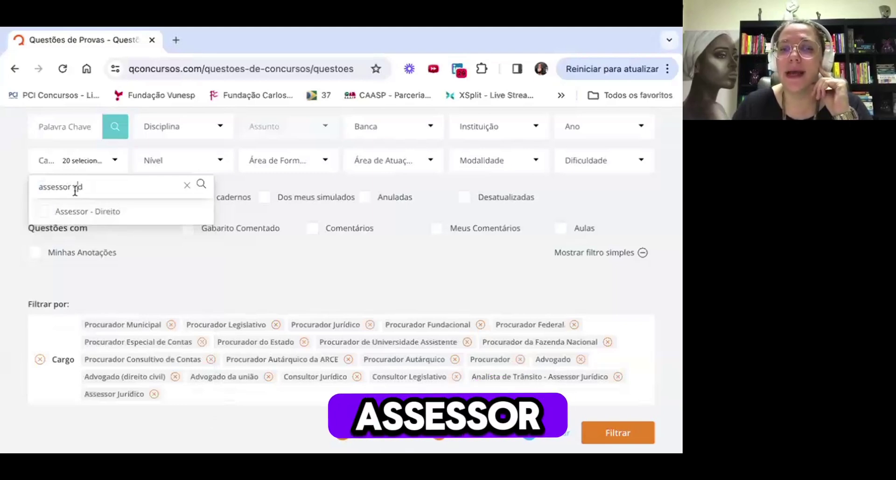
pyautogui.write('d')
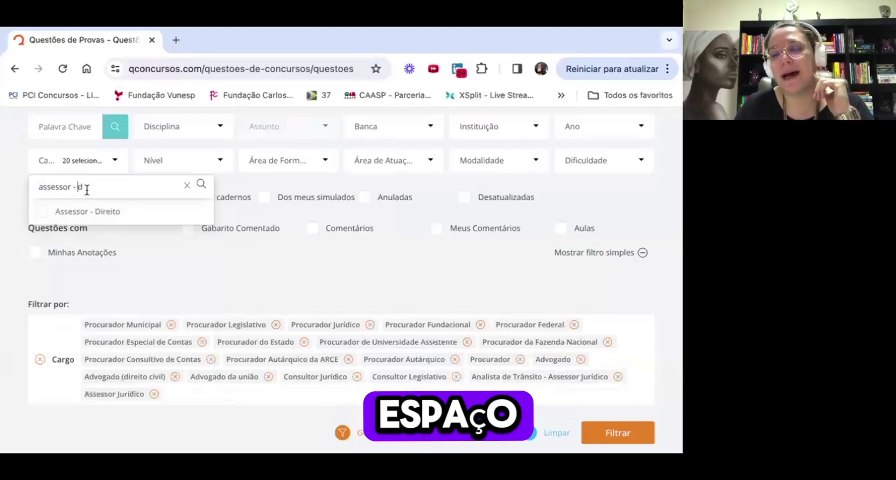
pyautogui.click(96, 211)
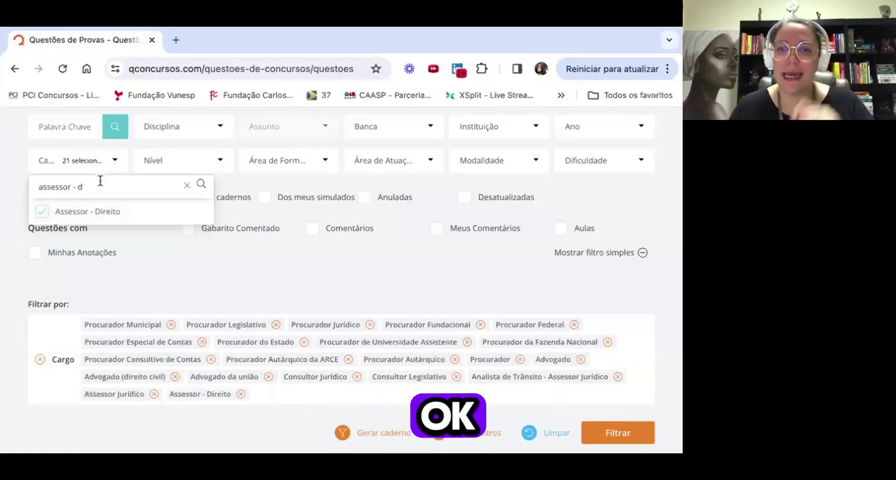
pyautogui.click(187, 265)
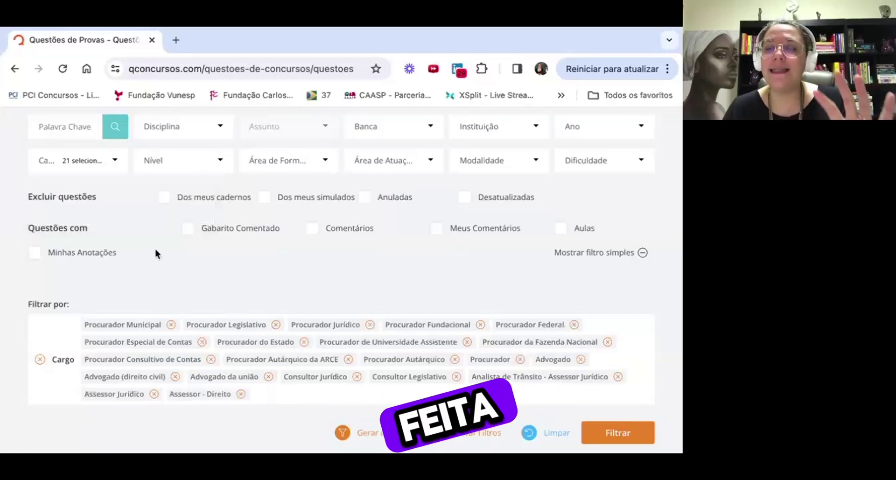
# - Replace the Cargo option search with "direito" and look through the matching positions down to the end of the list
pyautogui.scroll(-1, 155, 254)
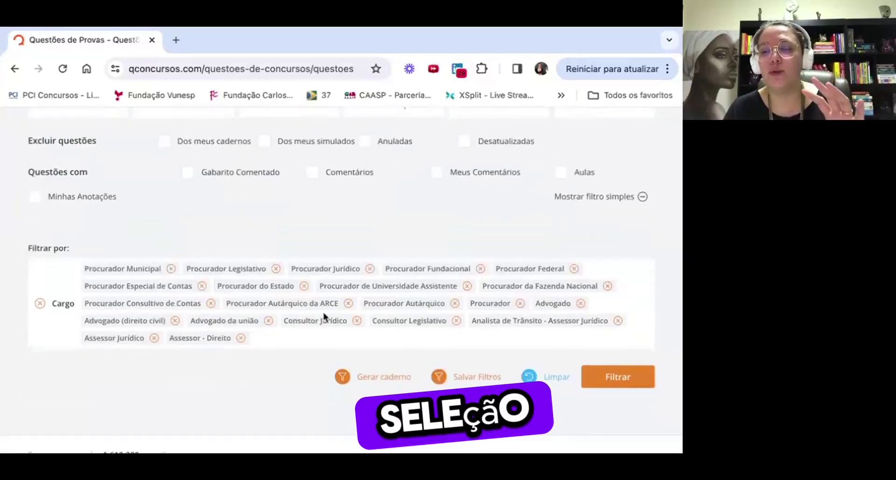
pyautogui.scroll(1, 329, 347)
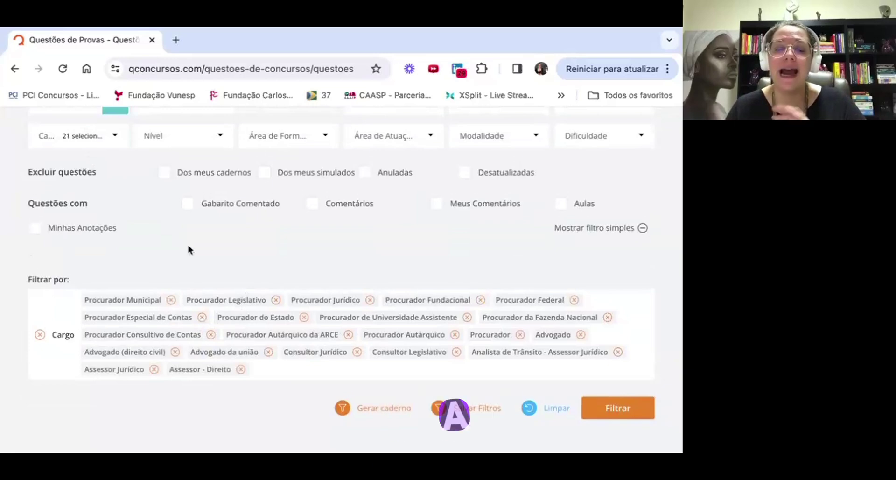
pyautogui.scroll(-1, 188, 248)
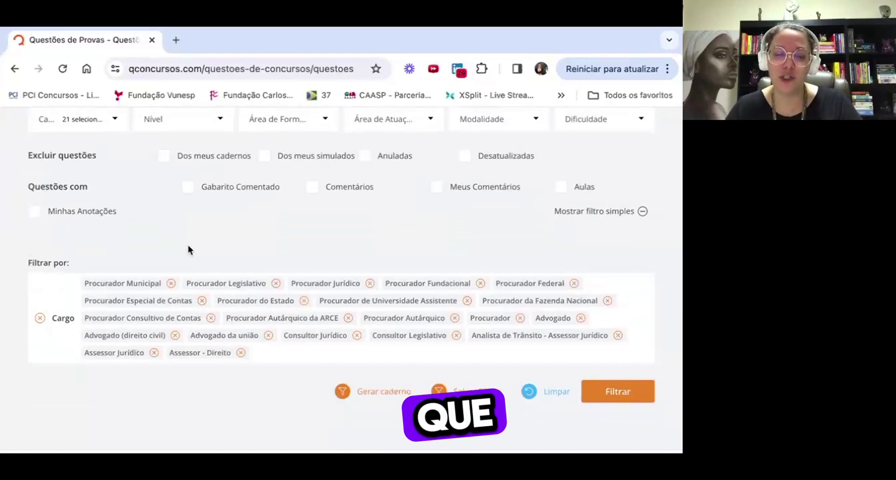
pyautogui.scroll(1, 187, 242)
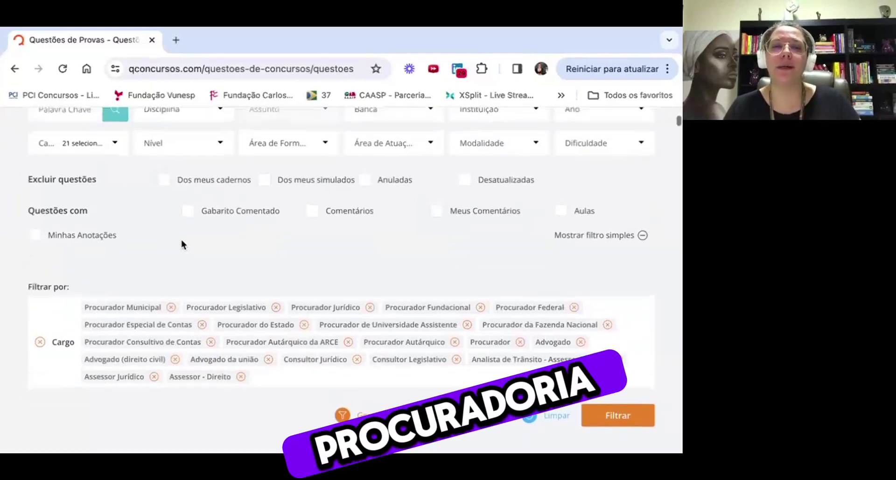
pyautogui.click(107, 142)
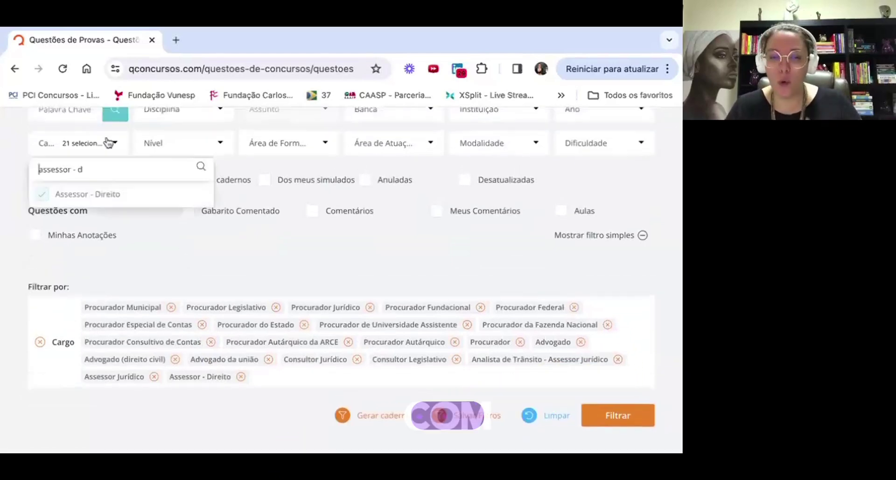
pyautogui.tripleClick(115, 165)
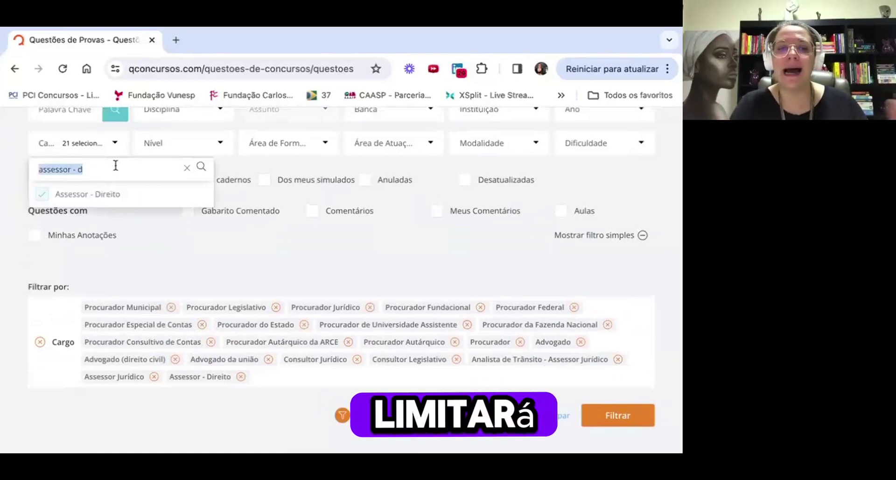
pyautogui.press('BackSpace')
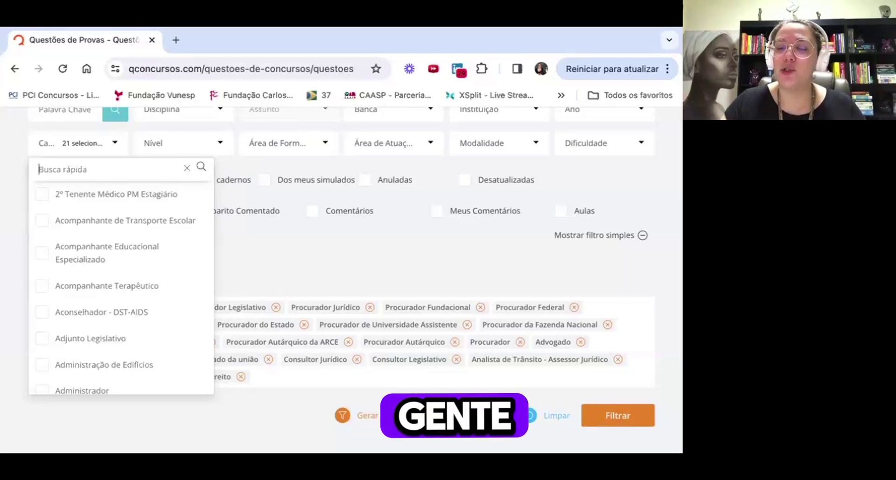
pyautogui.write('direito')
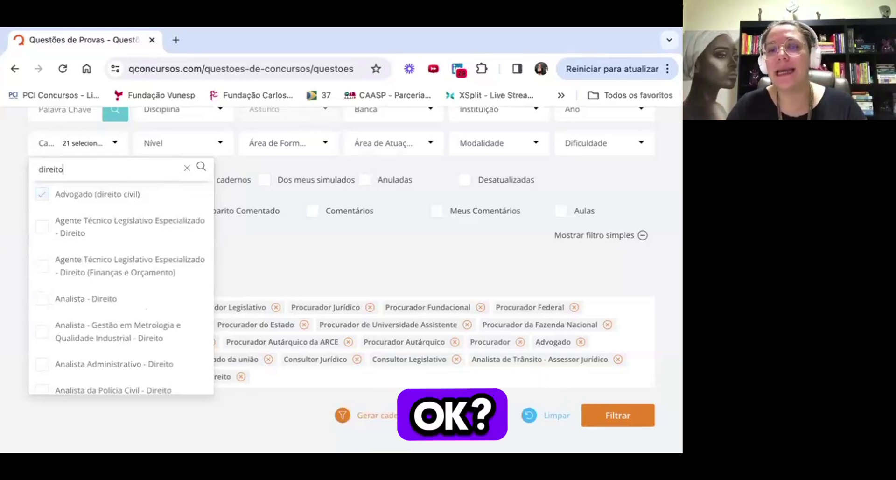
pyautogui.scroll(-15, 140, 302)
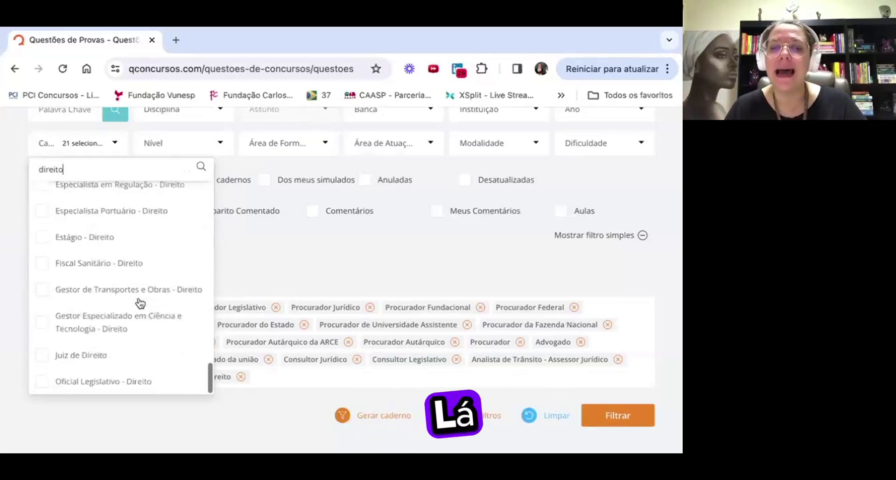
pyautogui.scroll(15, 140, 303)
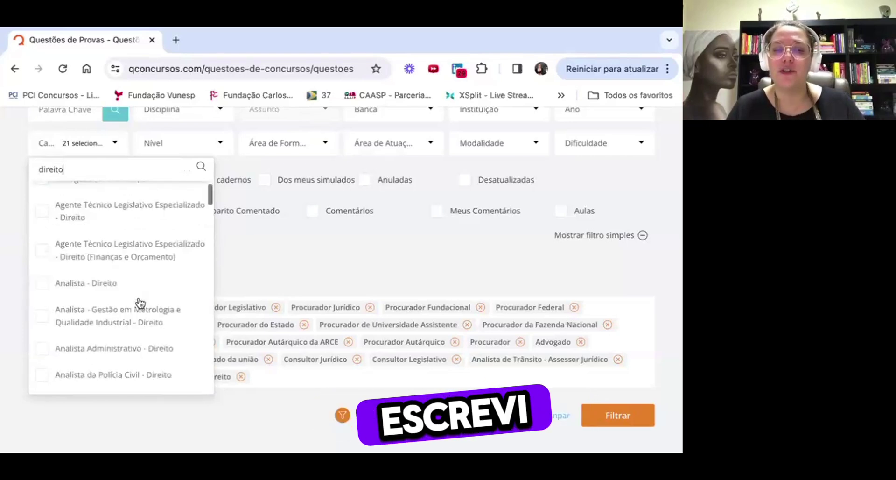
pyautogui.scroll(-15, 125, 327)
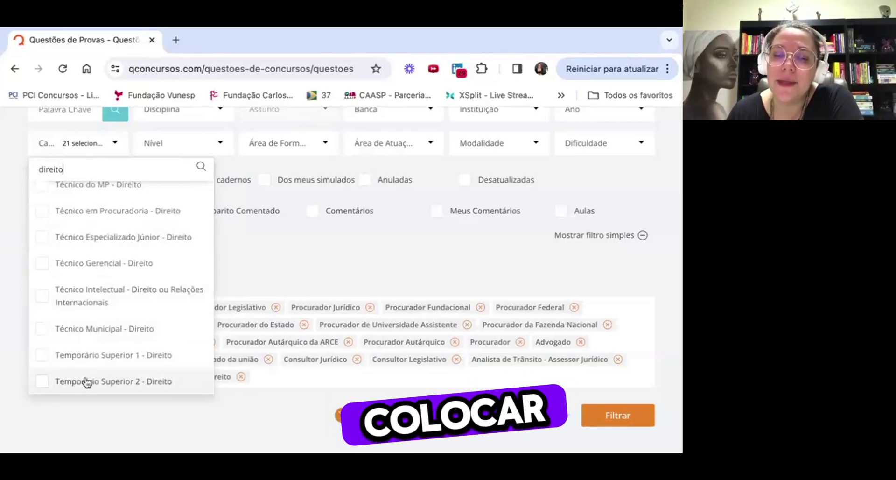
# - Select the Direito options Temporário Superior 1 and 2, Técnico Municipal, Técnico Gerencial, Técnico Especializado Júnior and Técnico em Procuradoria
pyautogui.click(97, 359)
pyautogui.click(109, 383)
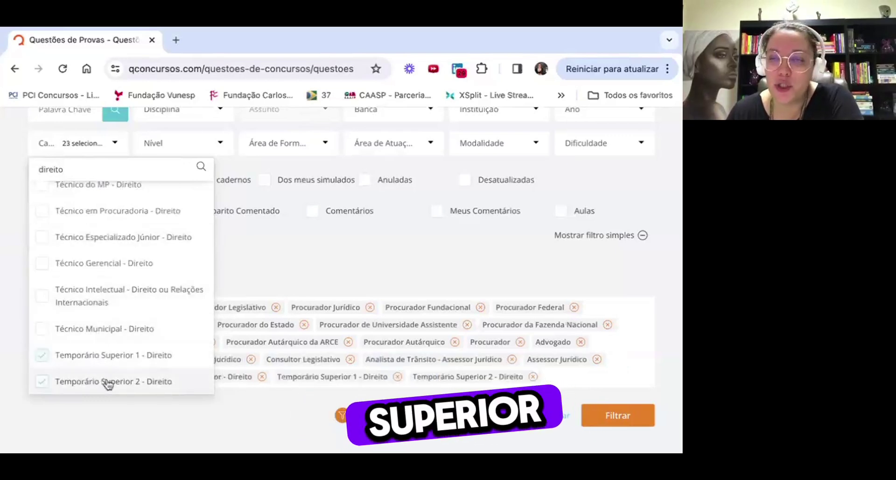
pyautogui.click(107, 336)
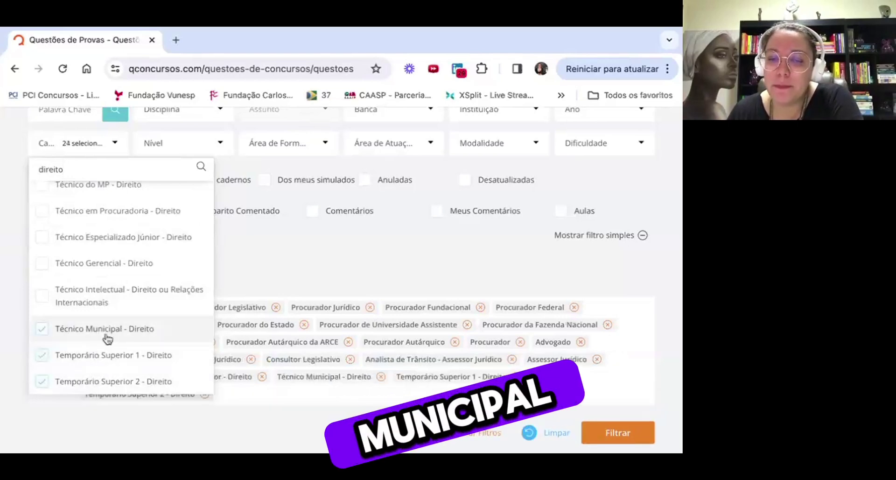
pyautogui.click(87, 262)
pyautogui.scroll(1, 87, 261)
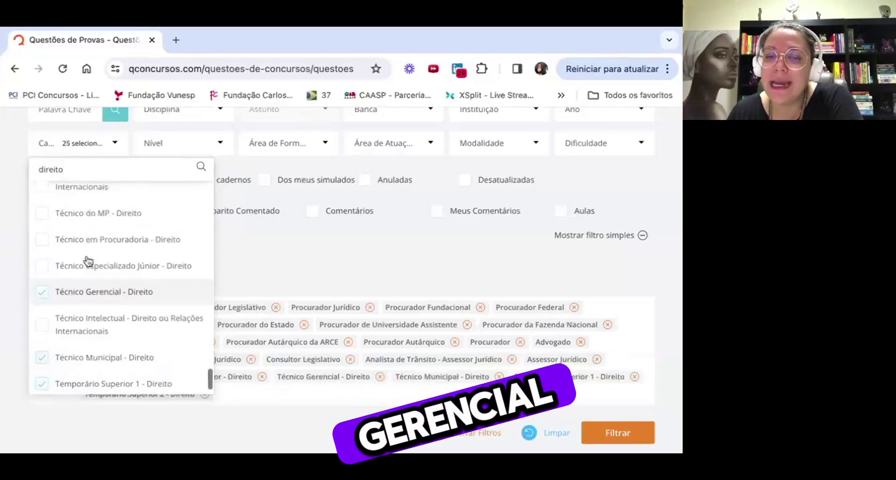
pyautogui.click(110, 271)
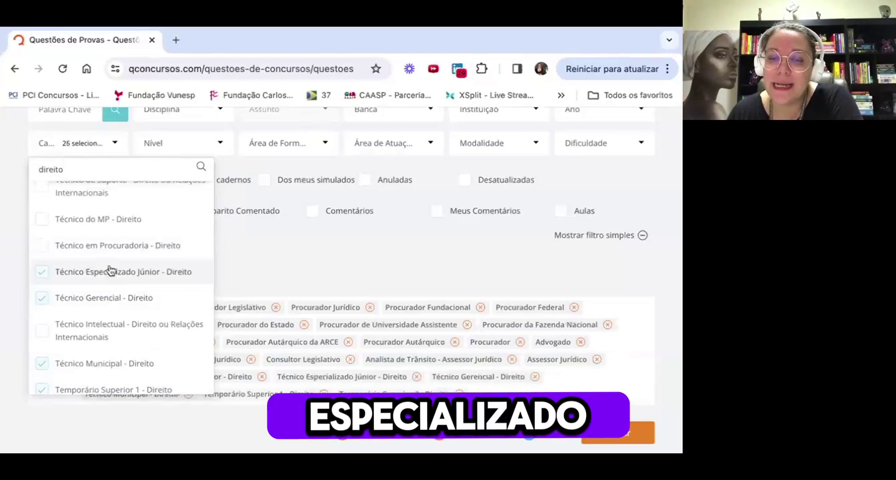
pyautogui.click(105, 250)
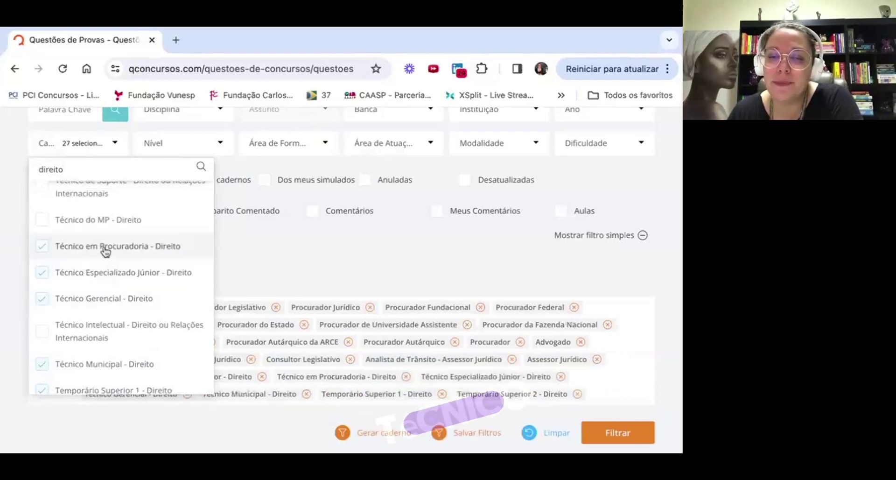
# - Add Técnico do MP - Direito, Técnico de Nível Superior - Direito and Técnico Científico - Direito to the Cargo filter
pyautogui.scroll(3, 105, 250)
pyautogui.click(164, 282)
pyautogui.scroll(4, 165, 282)
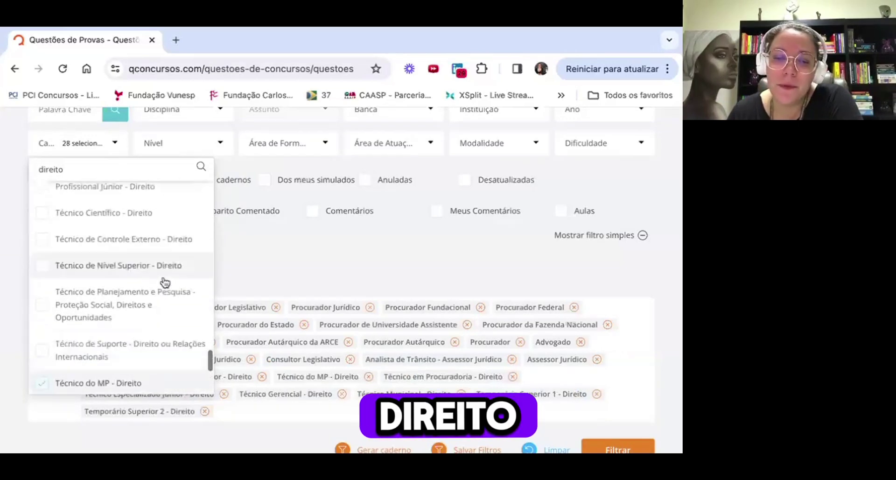
pyautogui.click(136, 269)
pyautogui.scroll(1, 140, 272)
pyautogui.scroll(1, 140, 272)
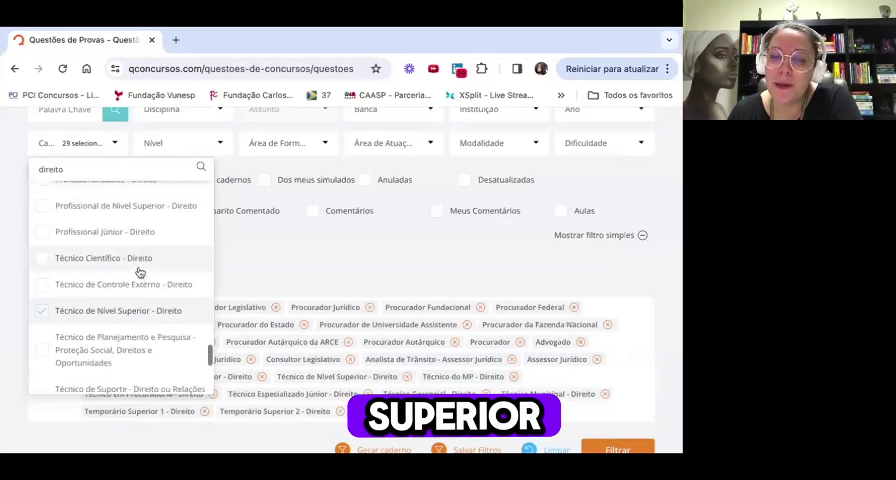
pyautogui.click(181, 267)
# - Select Profissional Júnior, Profissional de Nível Superior, Profissional Básico and Professor, all in the Direito variant, in the Cargo filter
pyautogui.scroll(3, 181, 267)
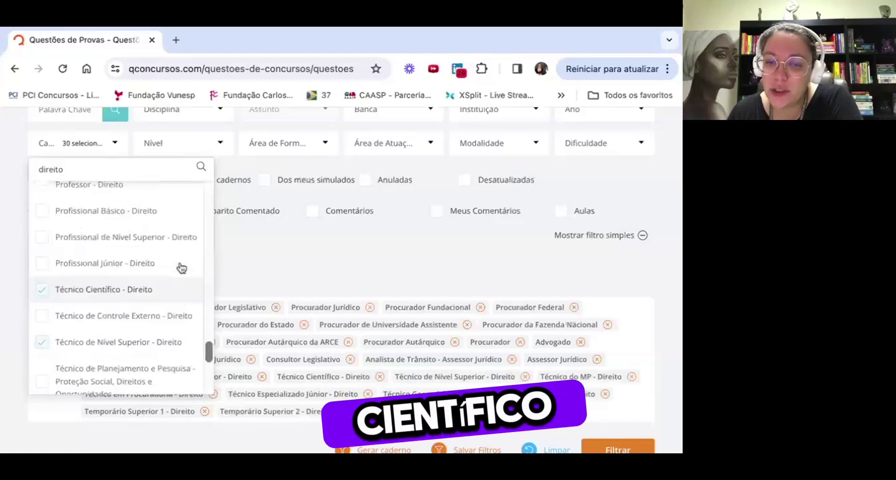
pyautogui.click(180, 288)
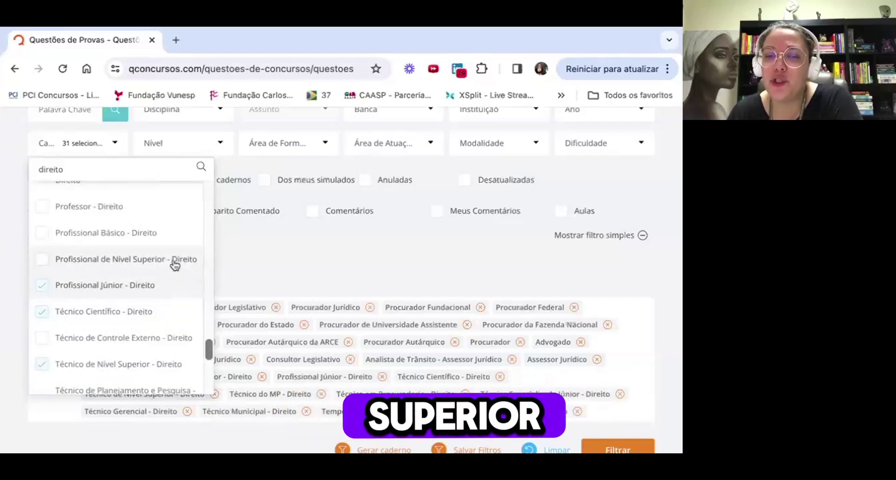
pyautogui.click(174, 264)
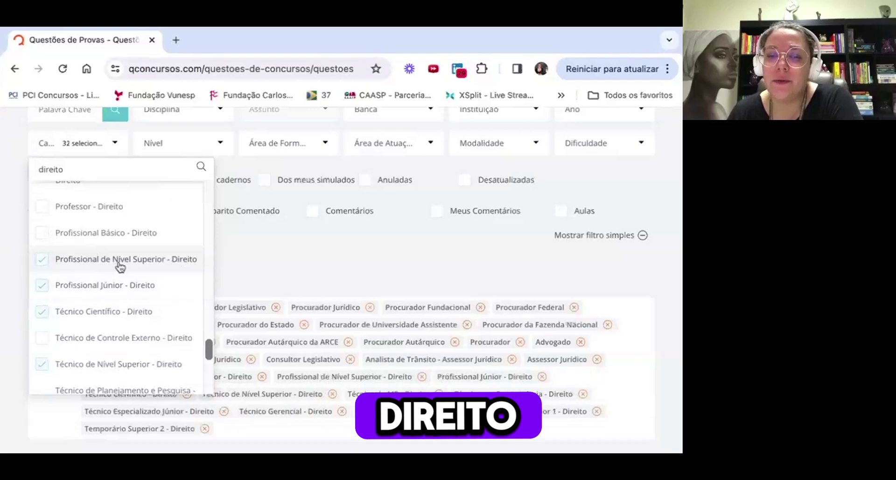
pyautogui.click(100, 237)
pyautogui.click(89, 206)
# - Add Oficial Técnico de Inteligência - Área de Direito and Oficial Legislativo - Direito to the Cargo filter
pyautogui.scroll(2, 88, 208)
pyautogui.scroll(1, 91, 212)
pyautogui.click(121, 283)
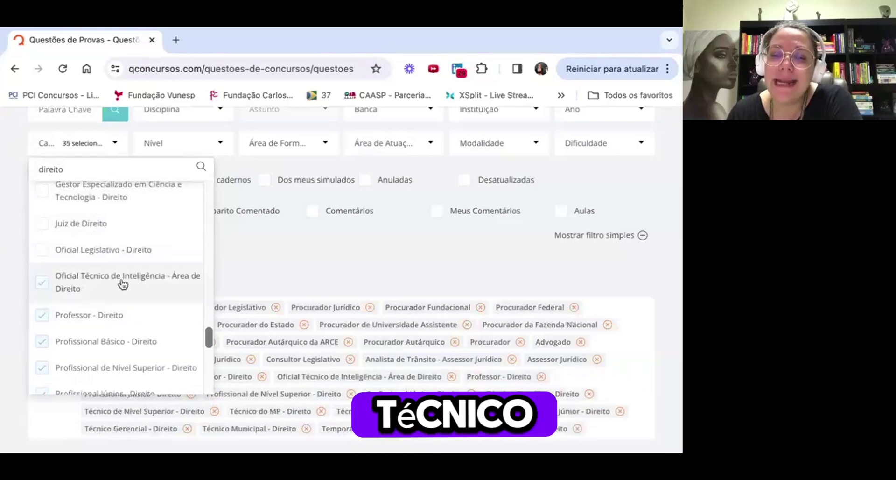
pyautogui.scroll(1, 121, 282)
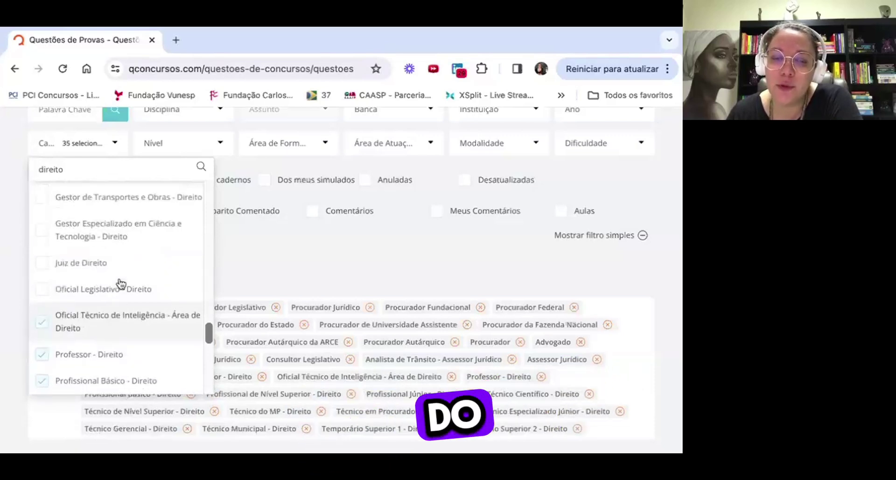
pyautogui.click(134, 293)
# - Skip Juiz de Direito and select Gestor Especializado em Ciência e Tecnologia - Direito and Gestor de Transportes e Obras - Direito
pyautogui.scroll(3, 134, 304)
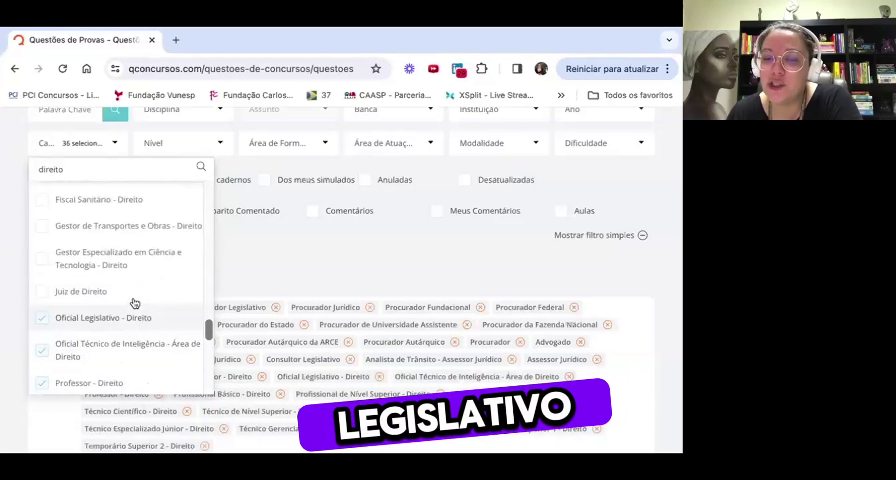
pyautogui.scroll(1, 135, 303)
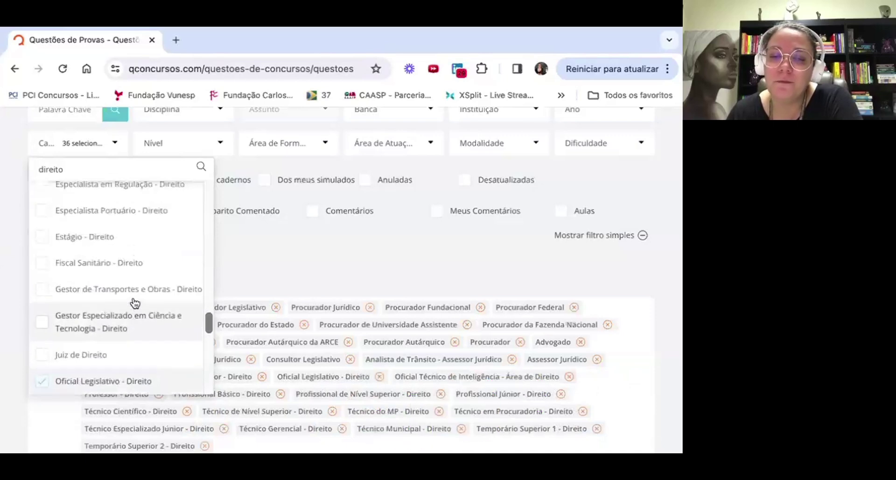
pyautogui.click(146, 333)
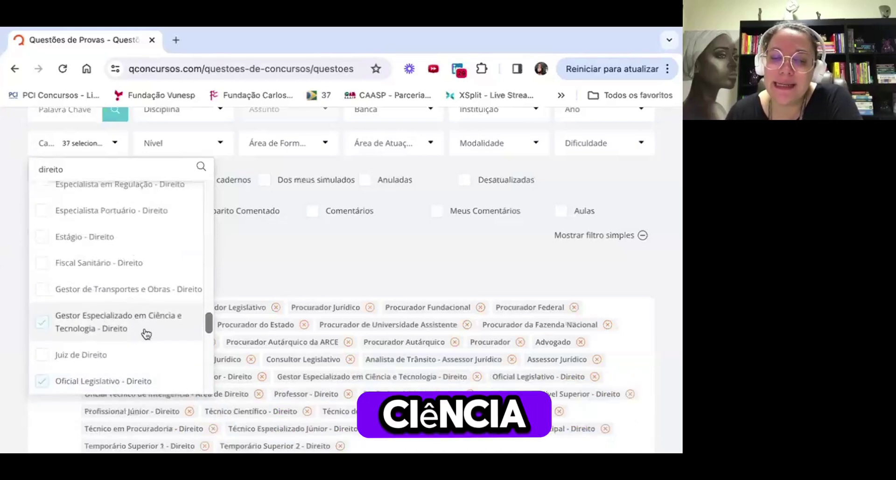
pyautogui.scroll(3, 146, 333)
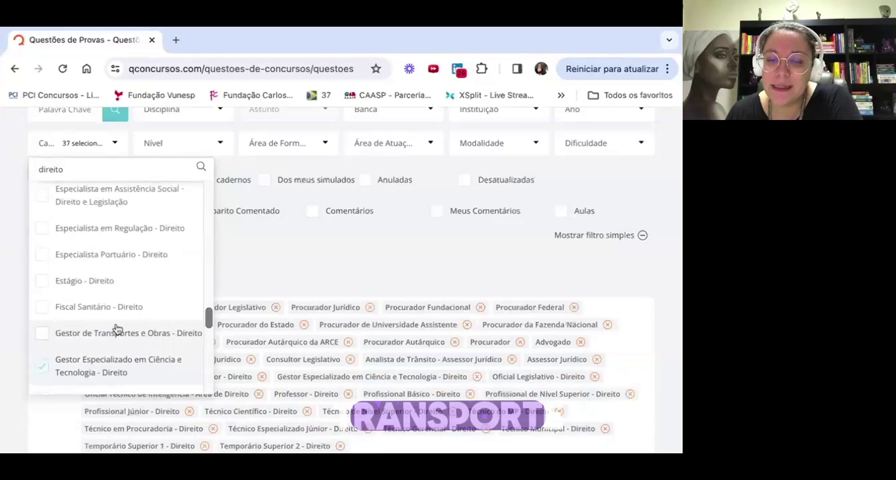
pyautogui.click(118, 331)
# - Select Fiscal Sanitário - Direito and Especialista Portuário - Direito in the Cargo filter, leaving out Estágio - Direito
pyautogui.scroll(3, 117, 329)
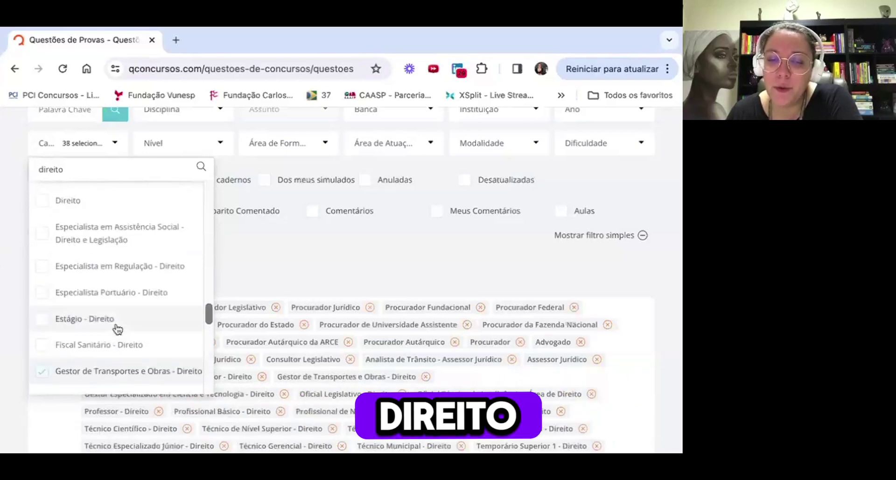
pyautogui.click(139, 355)
pyautogui.scroll(2, 161, 339)
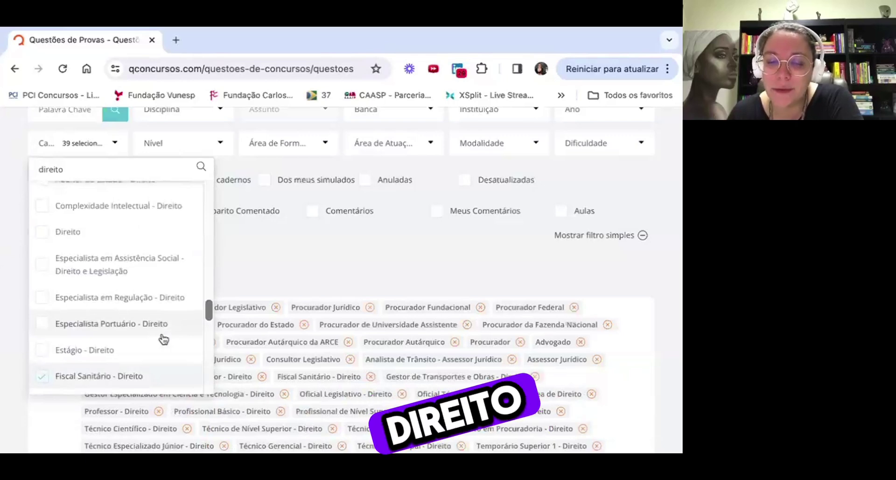
pyautogui.scroll(1, 140, 341)
pyautogui.click(126, 340)
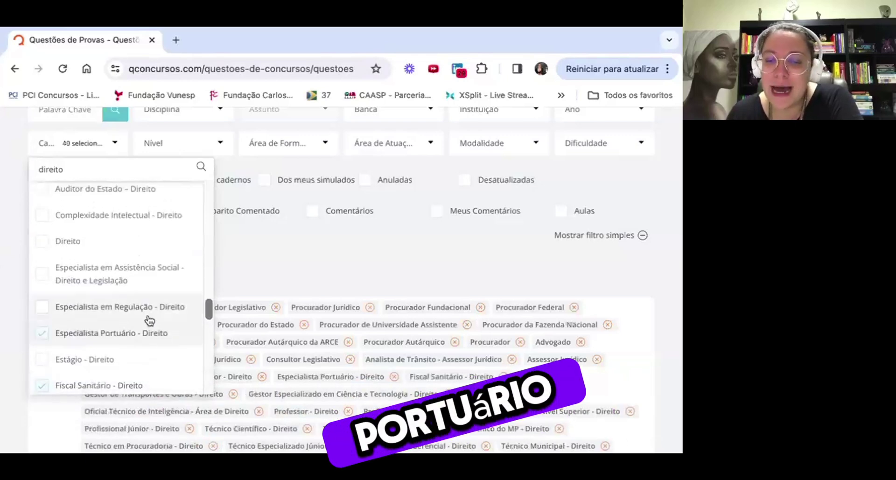
# - Add Especialista em Regulação - Direito, Especialista em Assistência Social - Direito e Legislação and Complexidade Intelectual - Direito to the Cargo filter
pyautogui.click(155, 312)
pyautogui.scroll(3, 157, 316)
pyautogui.click(157, 312)
pyautogui.scroll(3, 156, 316)
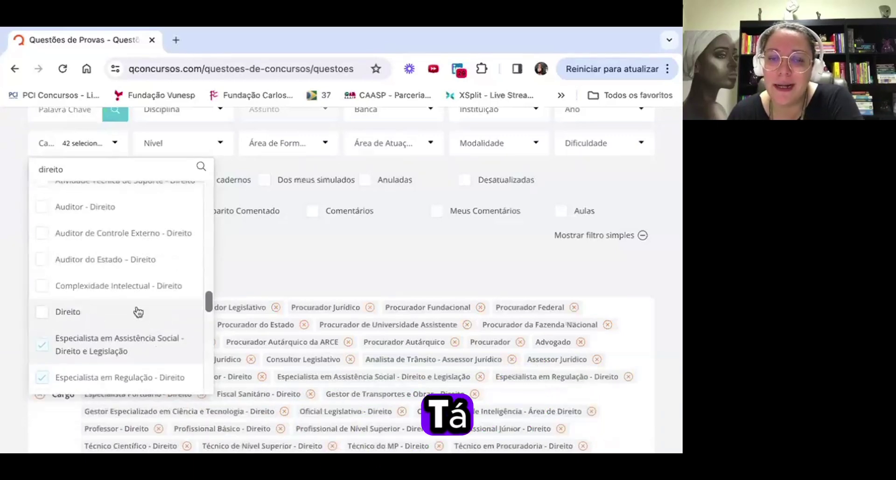
pyautogui.click(156, 286)
pyautogui.scroll(4, 158, 288)
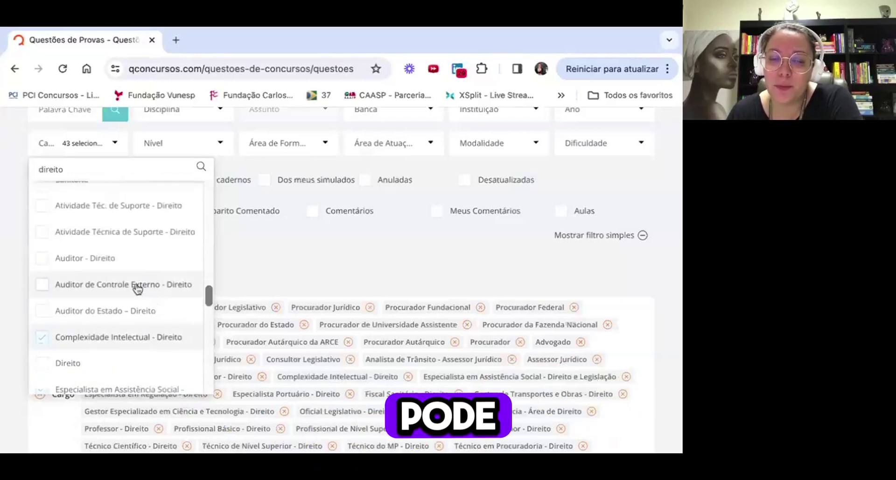
# - Select Auditor do Estado, Auditor de Controle Externo and Auditor, all in the Direito variant, in the Cargo filter
pyautogui.click(112, 310)
pyautogui.scroll(2, 110, 312)
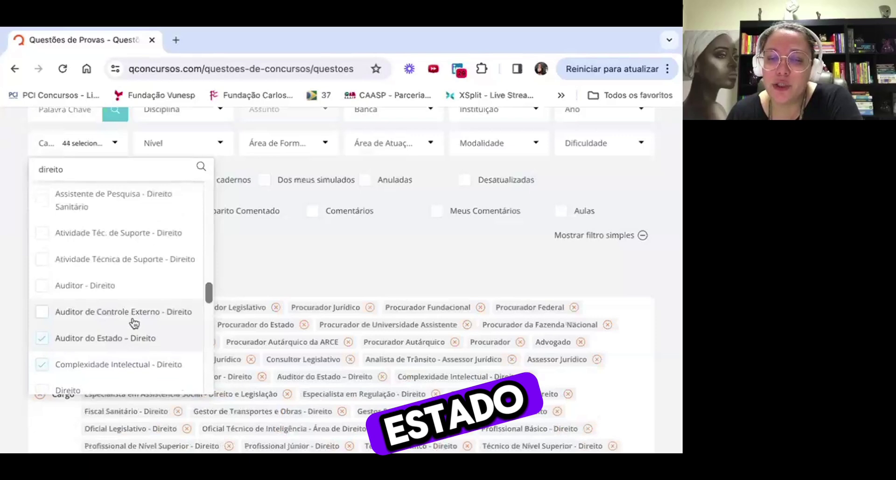
pyautogui.click(180, 315)
pyautogui.click(126, 290)
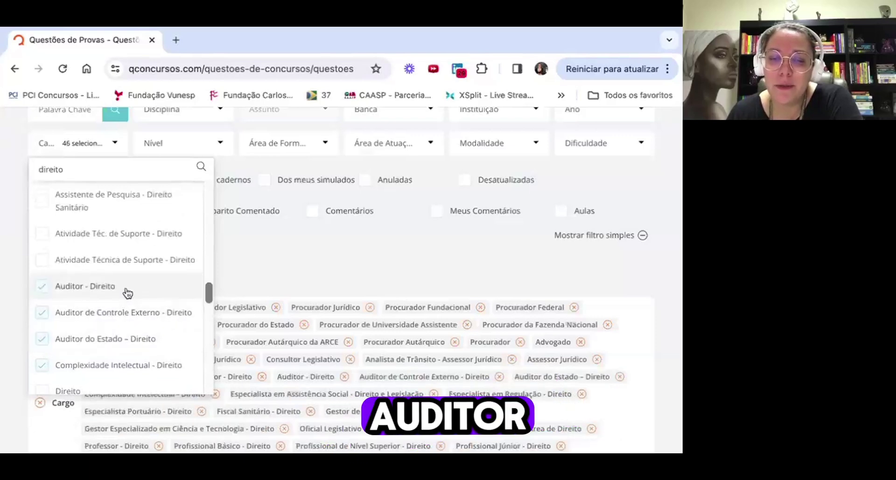
# - Select Atividade Técnica de Suporte - Direito, Atividade Téc. de Suporte - Direito and Assistente de Pesquisa - Direito Sanitário in the Cargo filter
pyautogui.scroll(3, 127, 303)
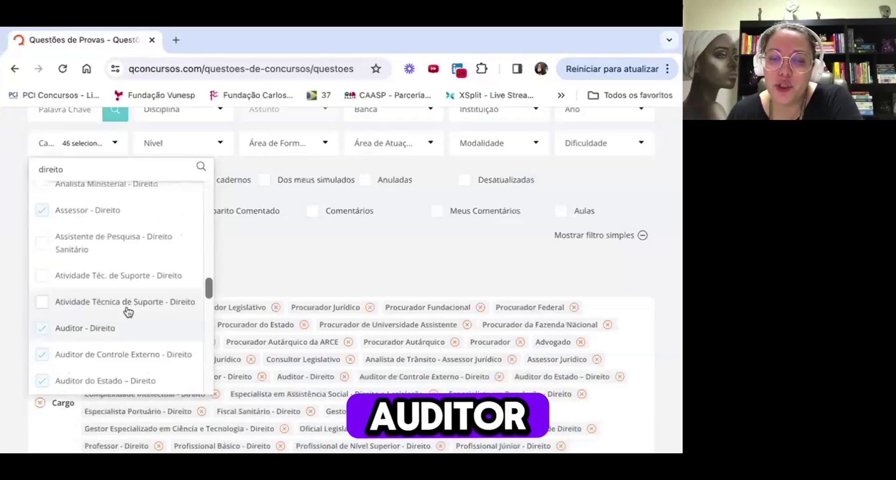
pyautogui.click(169, 309)
pyautogui.click(140, 275)
pyautogui.scroll(1, 139, 279)
pyautogui.scroll(2, 140, 278)
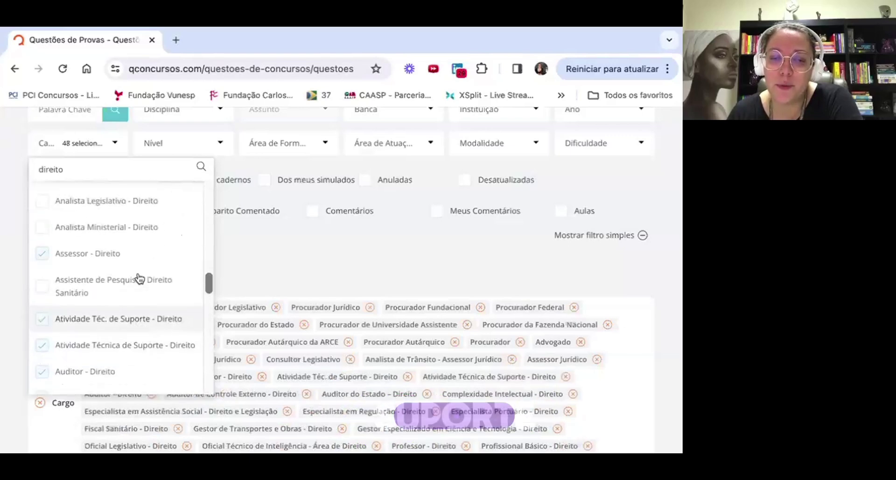
pyautogui.click(153, 291)
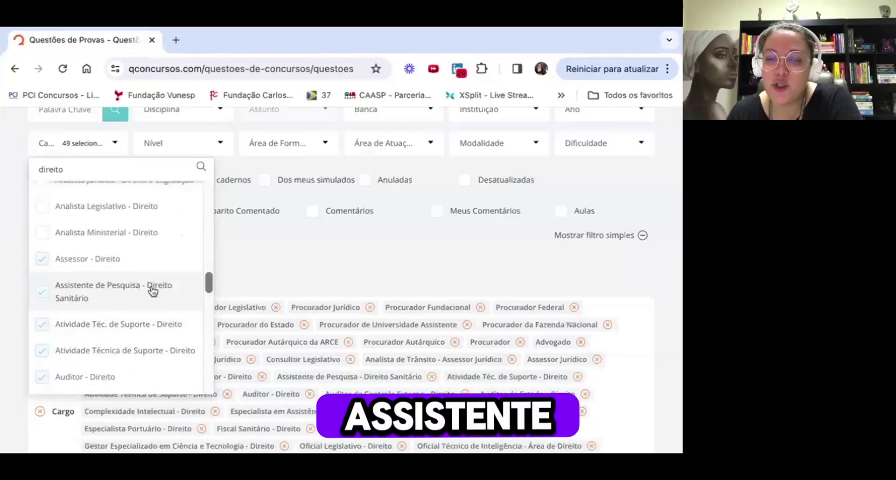
# - Select Analista Ministerial - Direito and Analista Legislativo - Direito, and try to add Analista Jurídico - Direito e Legislação
pyautogui.scroll(3, 153, 291)
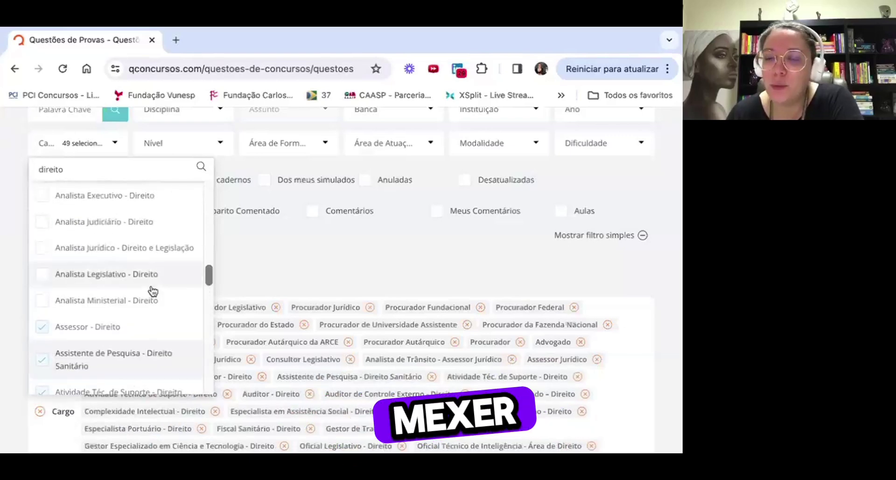
pyautogui.scroll(2, 152, 291)
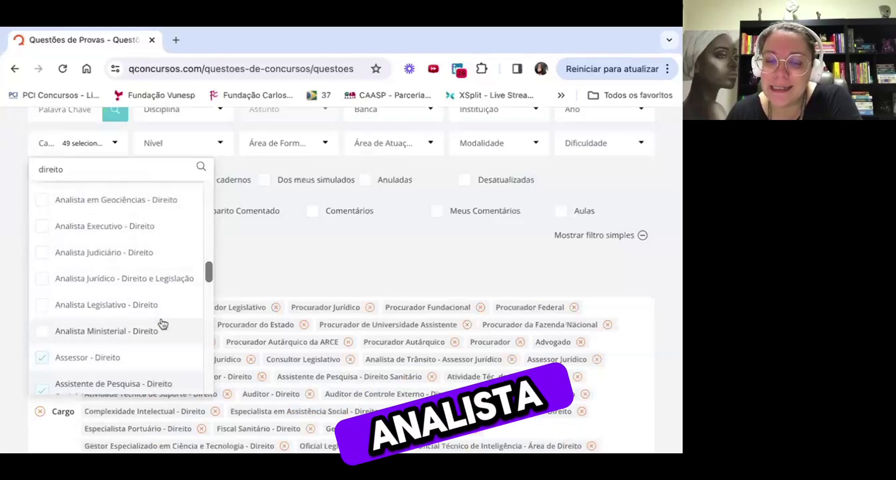
pyautogui.click(144, 333)
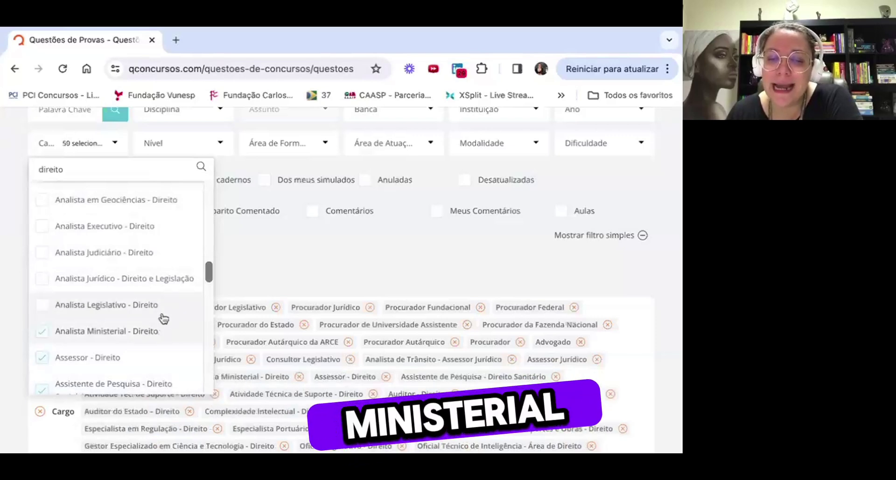
pyautogui.click(164, 314)
pyautogui.scroll(1, 164, 317)
pyautogui.click(165, 315)
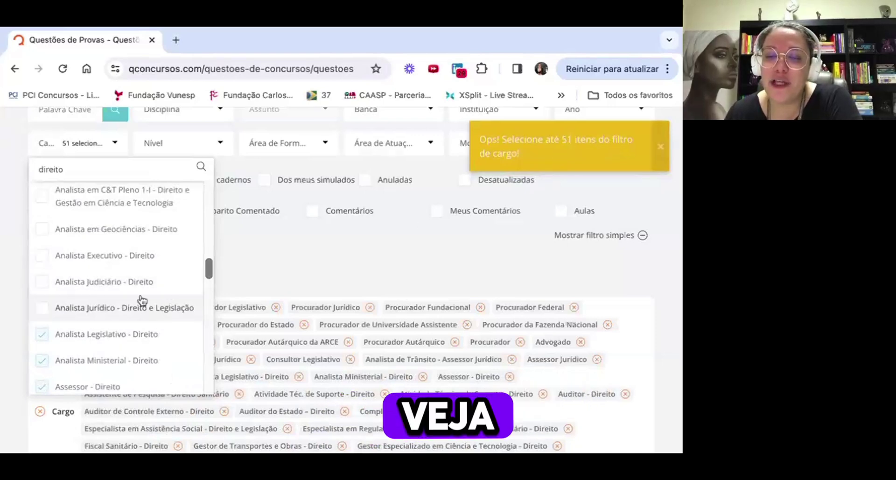
# - Look through the remaining Analista options in the Cargo list, then close it and review the selected cargos
pyautogui.scroll(-1, 142, 301)
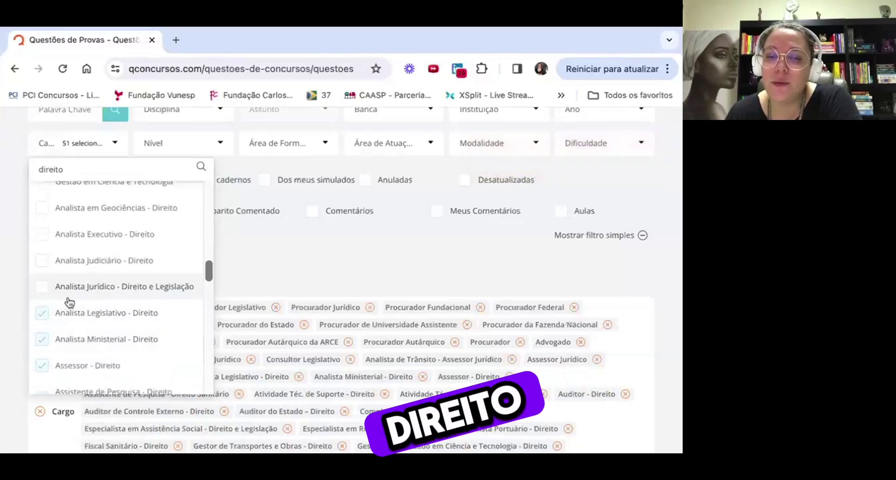
pyautogui.scroll(1, 69, 303)
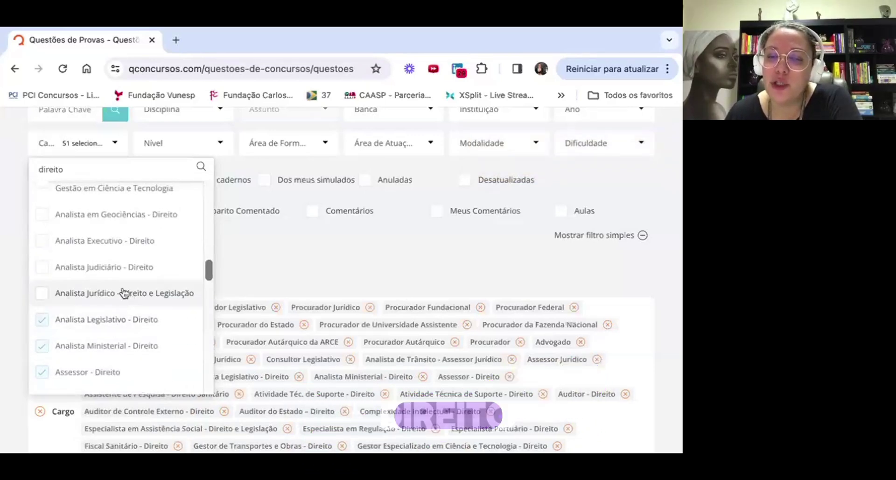
pyautogui.scroll(2, 124, 293)
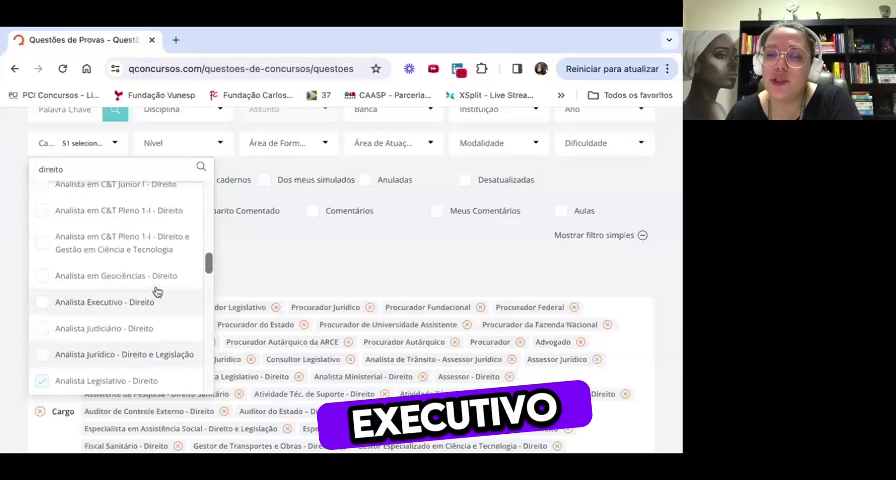
pyautogui.scroll(3, 153, 287)
pyautogui.scroll(-2, 144, 304)
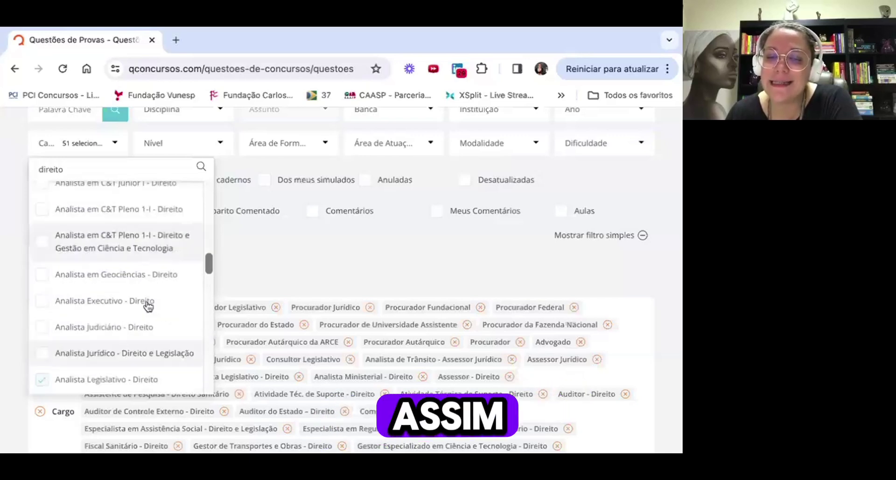
pyautogui.click(286, 272)
pyautogui.scroll(-1, 172, 280)
pyautogui.scroll(1, 114, 154)
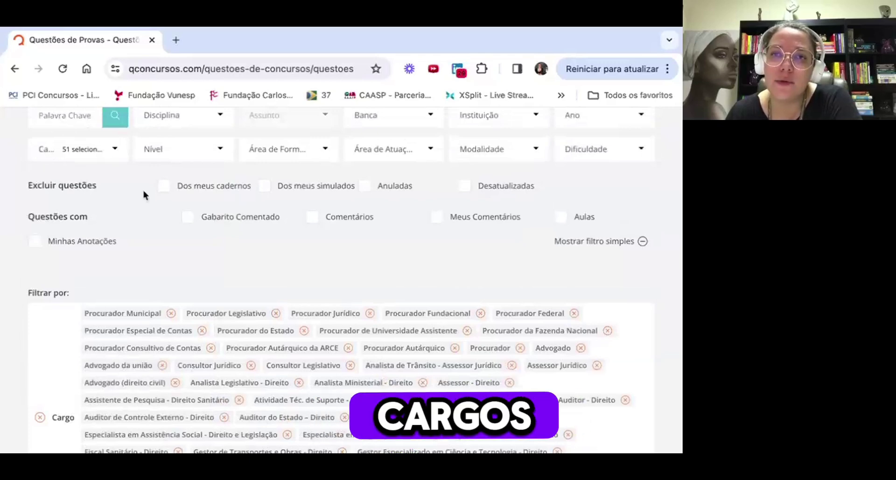
pyautogui.scroll(-2, 211, 263)
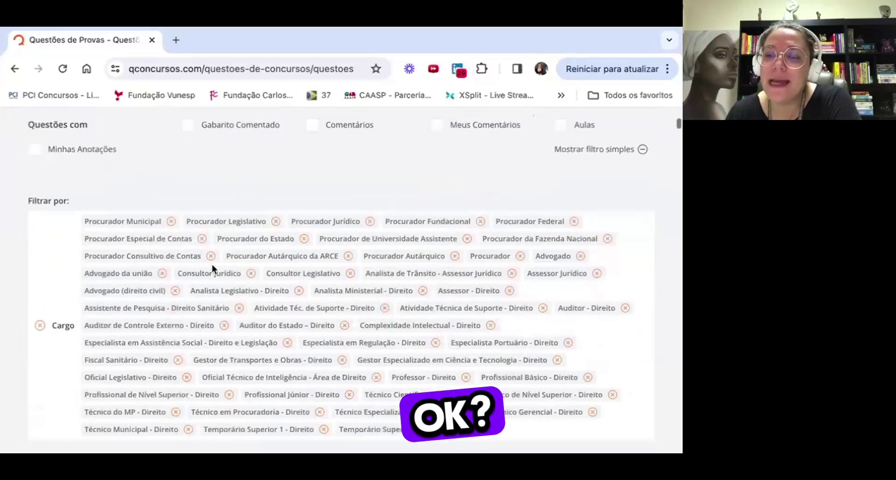
pyautogui.scroll(-2, 314, 339)
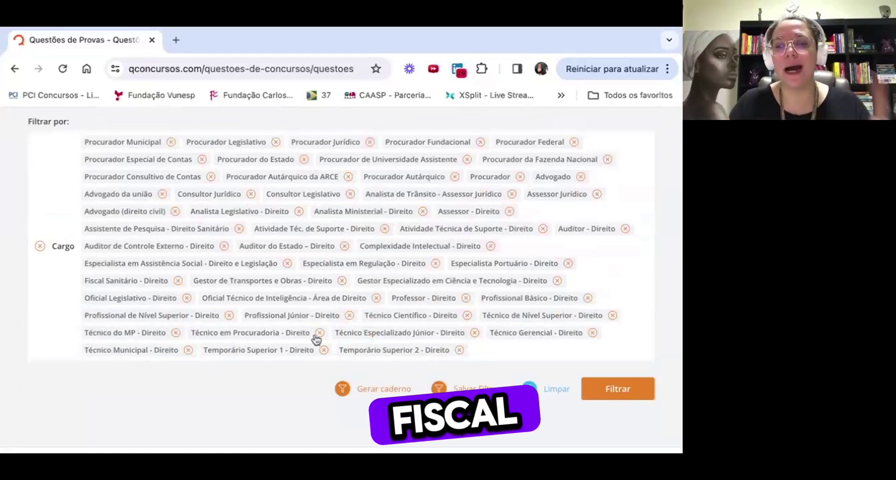
# - Save the current Cargo selection as a new filter named "Procuradorias (prioridade)"
pyautogui.scroll(-2, 280, 412)
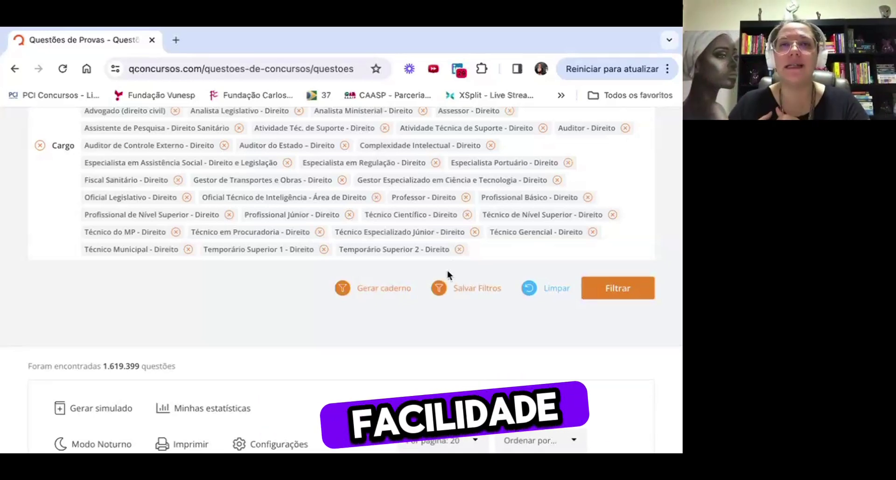
pyautogui.click(481, 294)
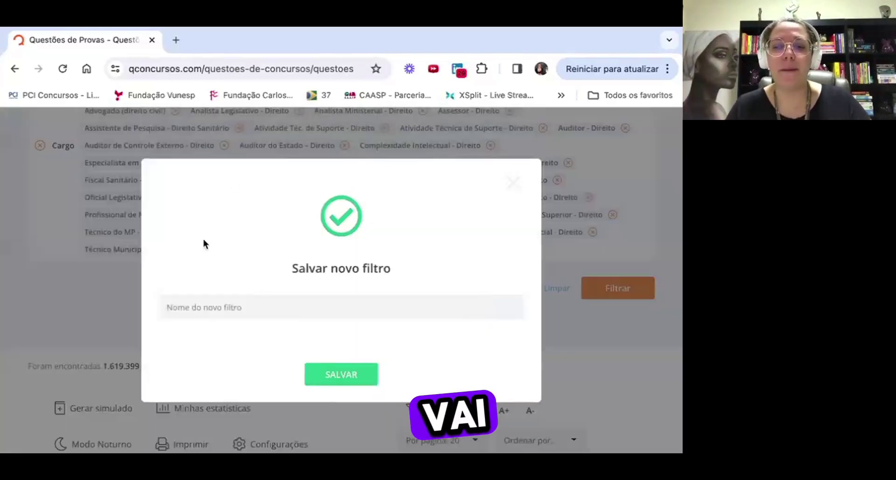
pyautogui.click(259, 304)
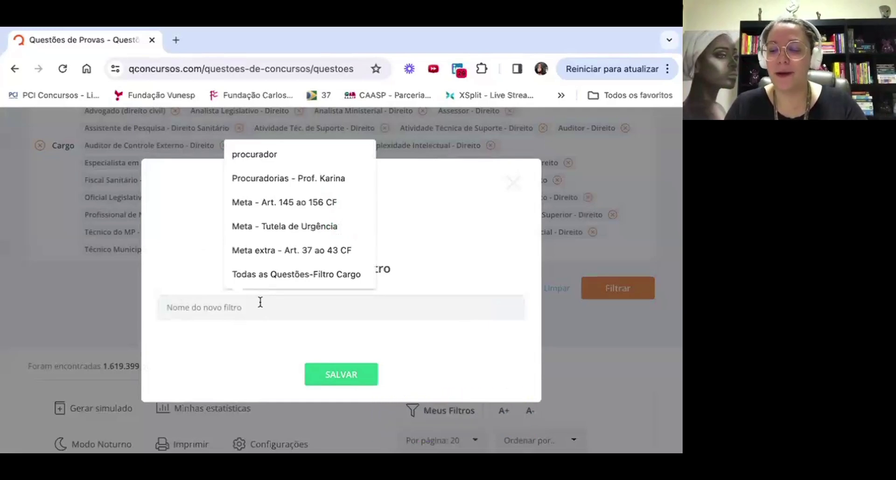
pyautogui.write('Procuradorias')
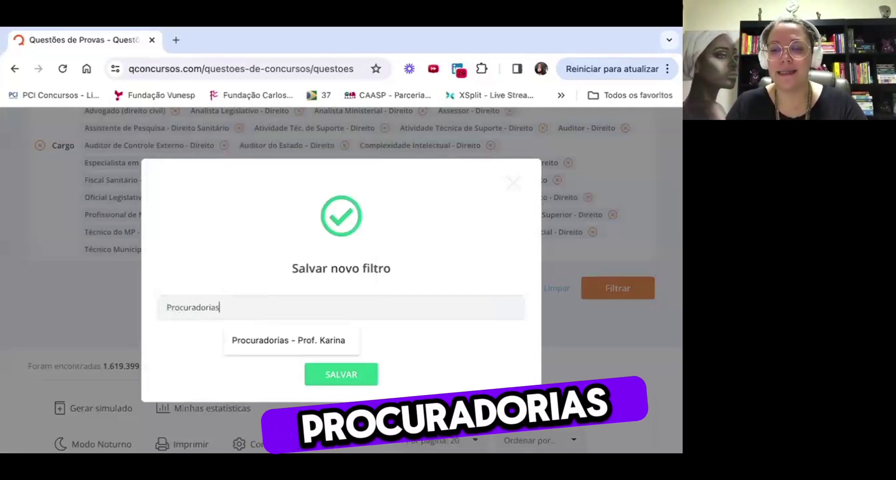
pyautogui.write(' (prioridade')
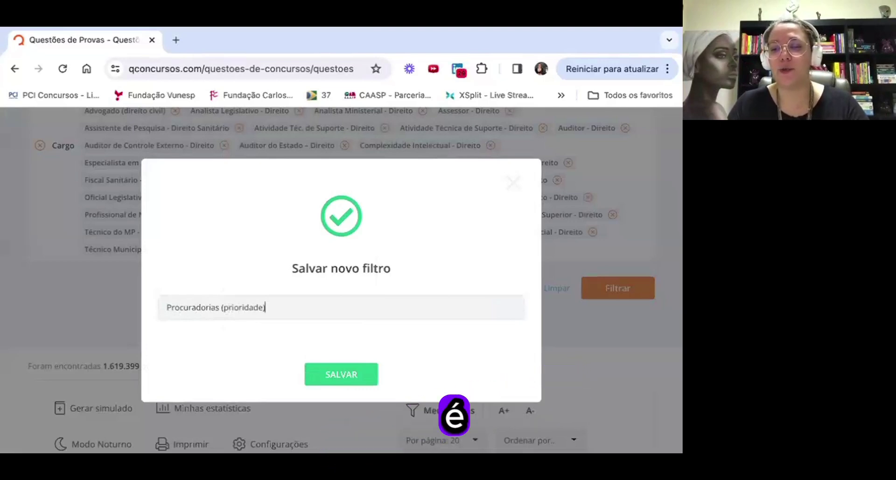
pyautogui.write(')')
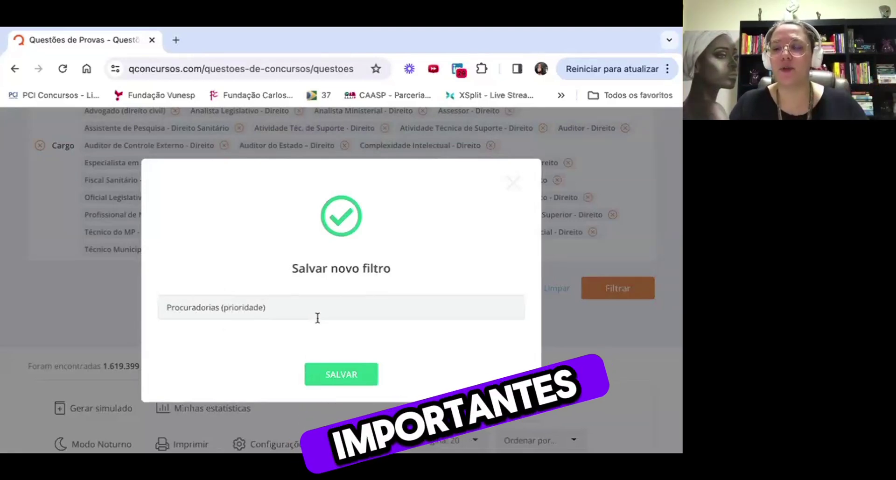
pyautogui.click(353, 371)
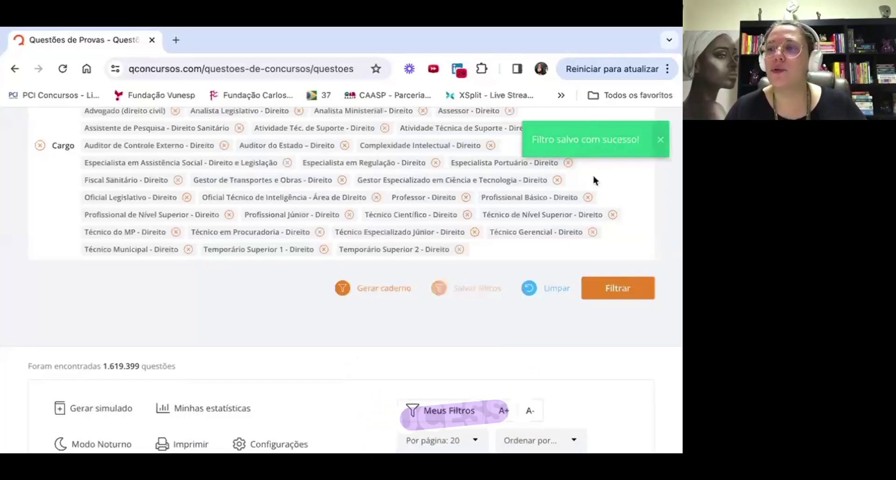
# - Remove the whole Cargo group from the active filters to start a second selection
pyautogui.scroll(2, 223, 256)
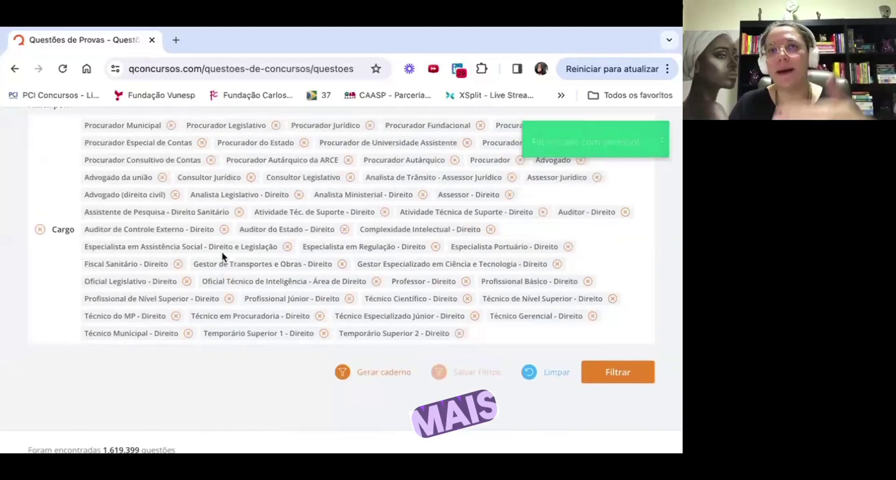
pyautogui.scroll(1, 223, 255)
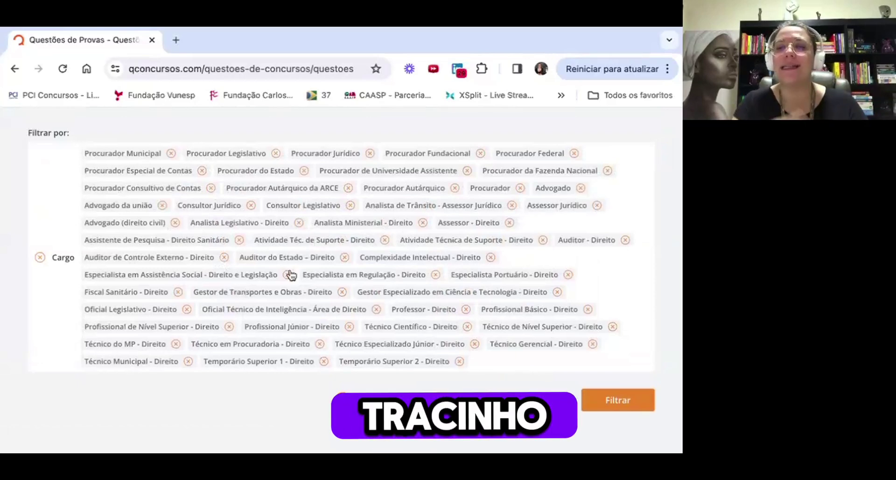
pyautogui.click(41, 257)
pyautogui.scroll(5, 167, 318)
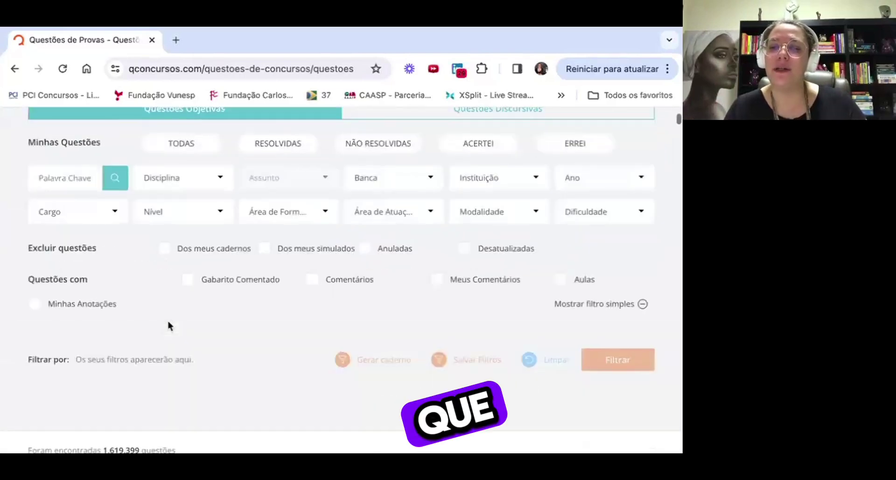
pyautogui.scroll(-1, 270, 326)
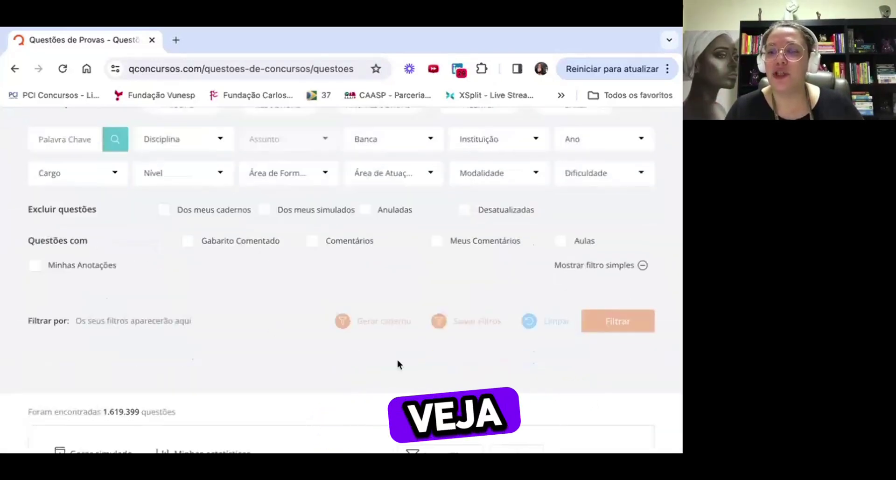
pyautogui.scroll(1, 335, 346)
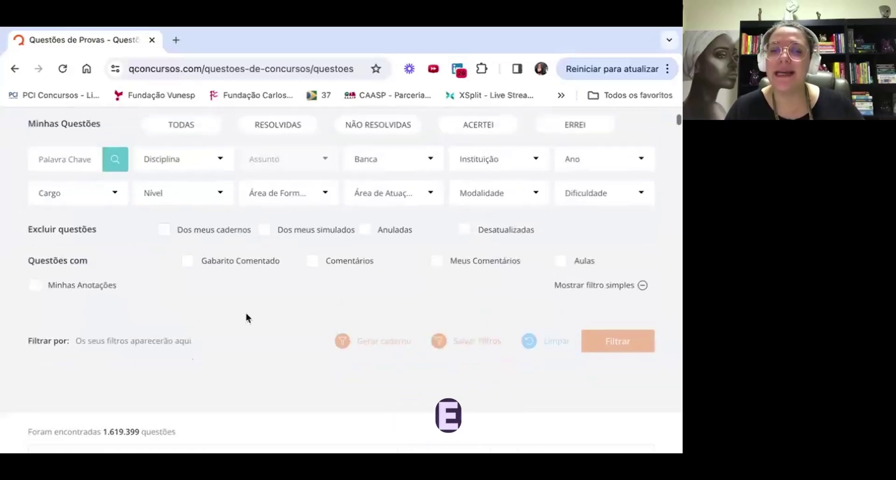
# - Search the Cargo options for "direito" and look through the listed positions back up to the Analista entries
pyautogui.click(80, 188)
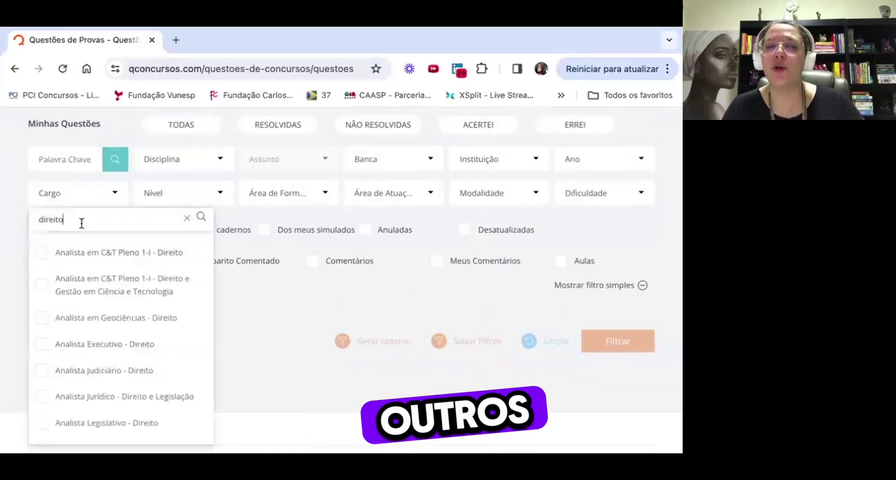
pyautogui.write('o')
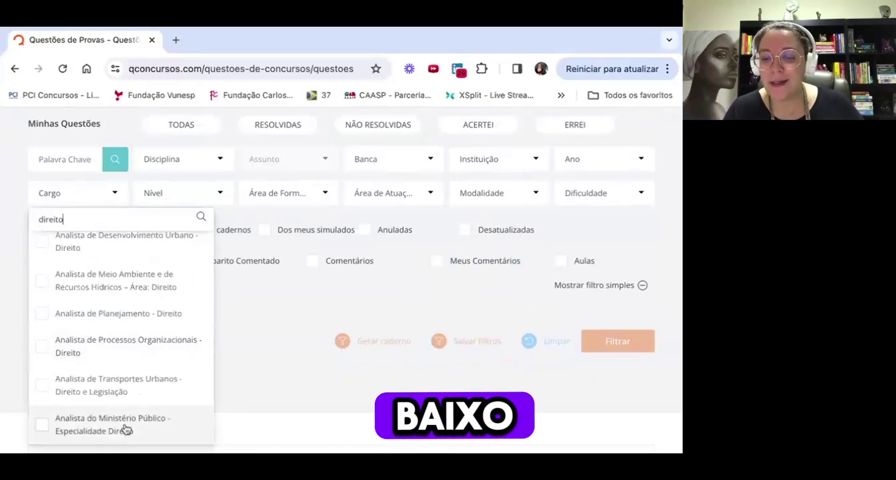
pyautogui.scroll(-1, 298, 358)
pyautogui.scroll(-10, 141, 308)
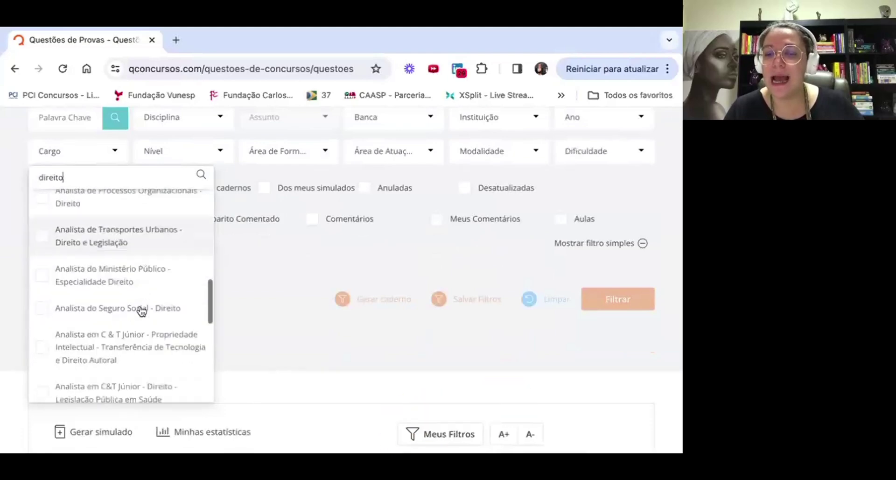
pyautogui.scroll(8, 142, 311)
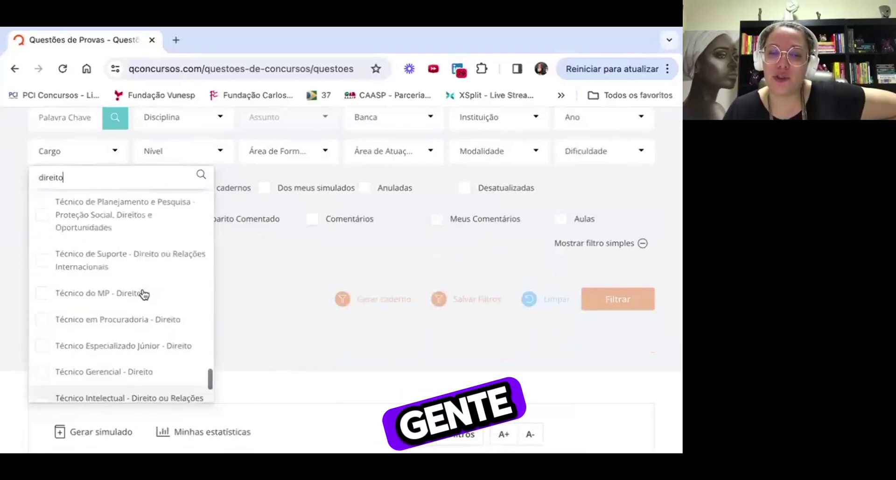
pyautogui.scroll(8, 143, 293)
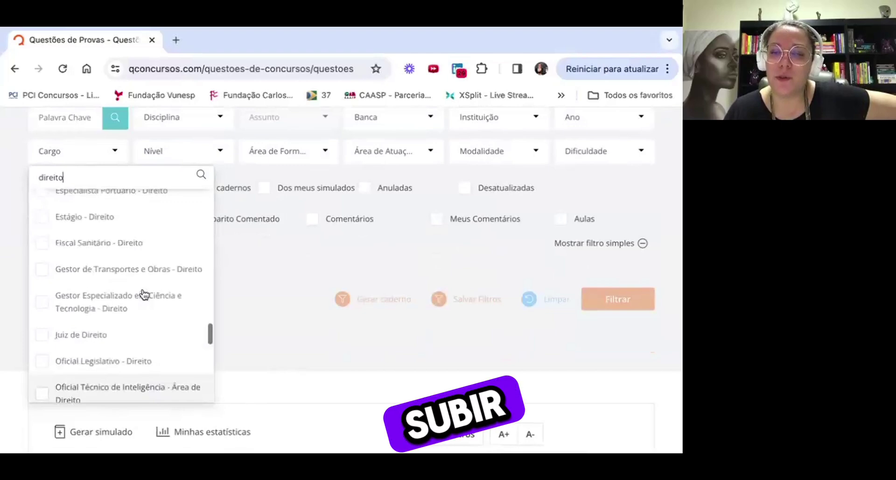
pyautogui.scroll(6, 144, 292)
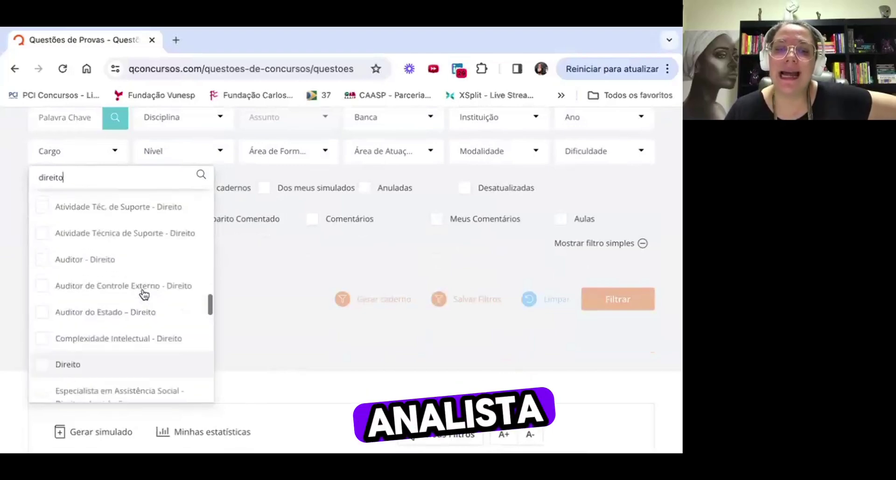
pyautogui.scroll(3, 143, 292)
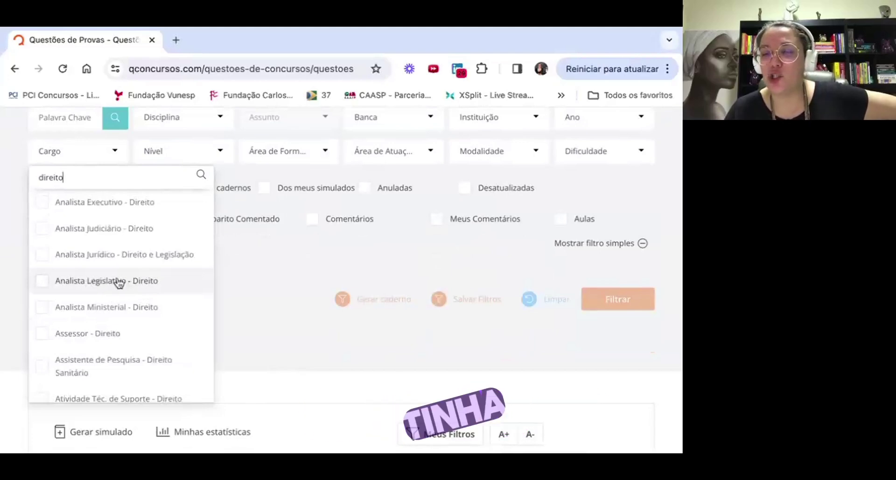
# - Select the cargos Analista Jurídico - Direito e Legislação, Analista Judiciário - Direito, Analista Executivo - Direito and Analista em Geociências - Direito
pyautogui.click(110, 256)
pyautogui.scroll(1, 124, 260)
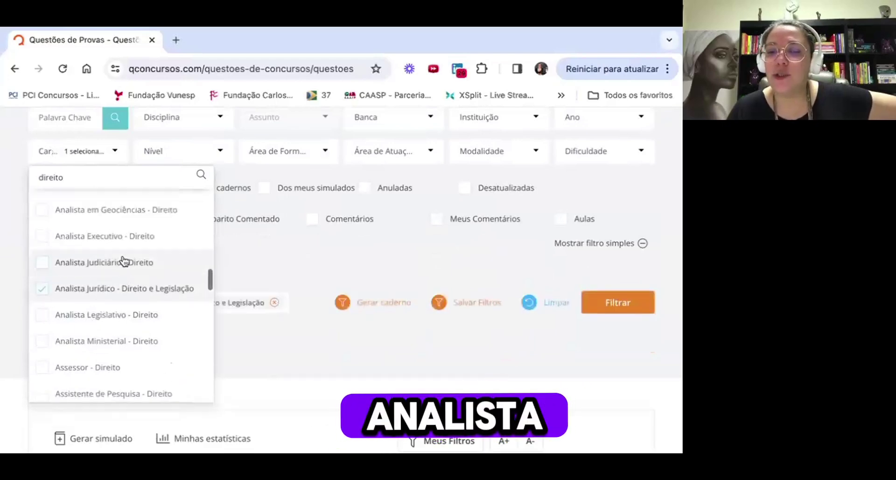
pyautogui.click(190, 270)
pyautogui.scroll(1, 170, 270)
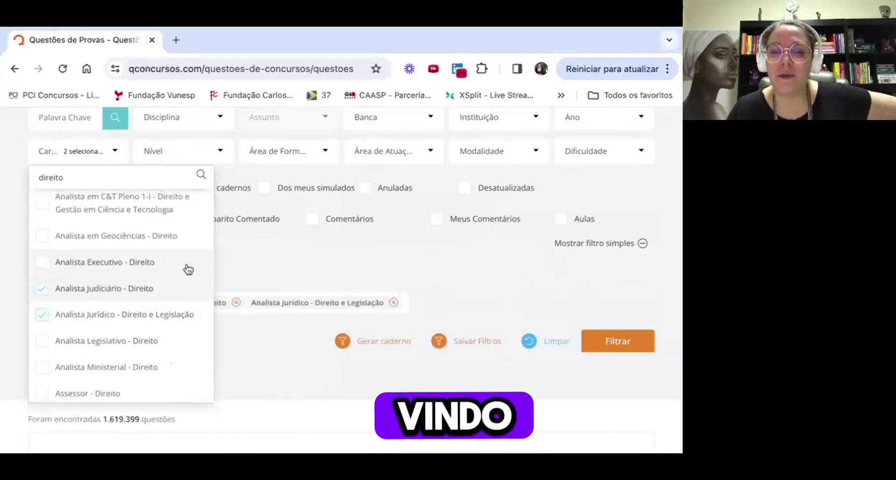
pyautogui.click(188, 269)
pyautogui.scroll(1, 188, 270)
pyautogui.click(188, 270)
pyautogui.scroll(1, 188, 270)
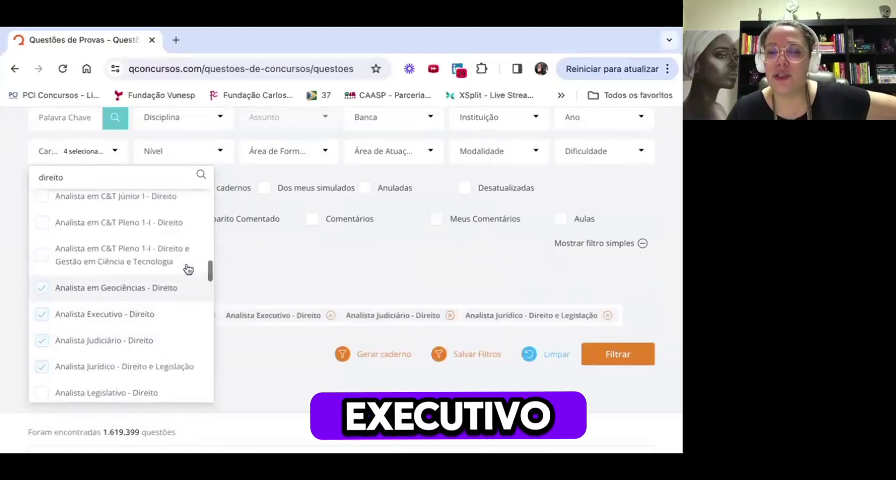
# - Select all Analista em C&T cargos: both Pleno 1-I variants, Júnior I - Direito, Legislação Pública em Saúde and Propriedade Intelectual
pyautogui.scroll(1, 188, 269)
pyautogui.click(185, 282)
pyautogui.click(183, 247)
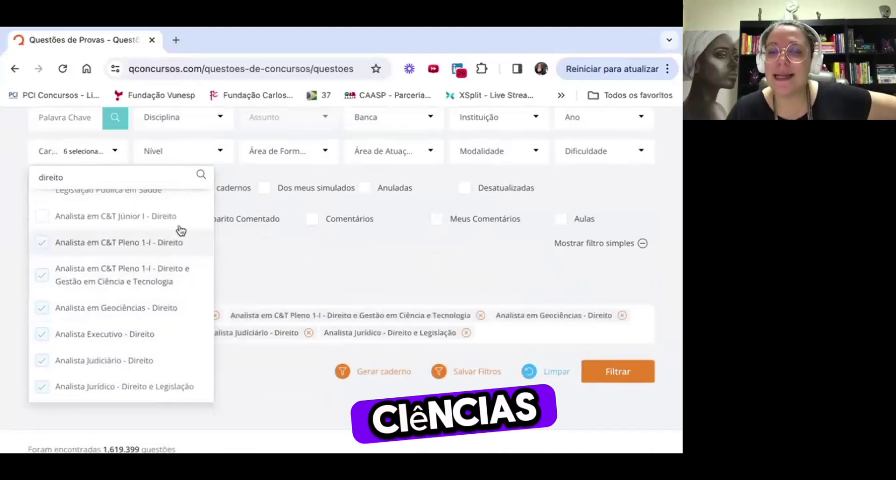
pyautogui.click(176, 219)
pyautogui.scroll(4, 175, 283)
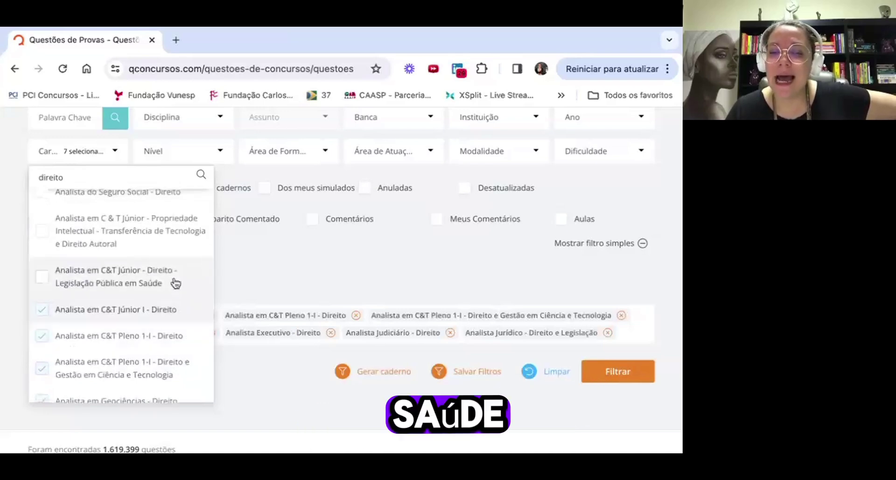
pyautogui.click(176, 282)
pyautogui.scroll(2, 176, 282)
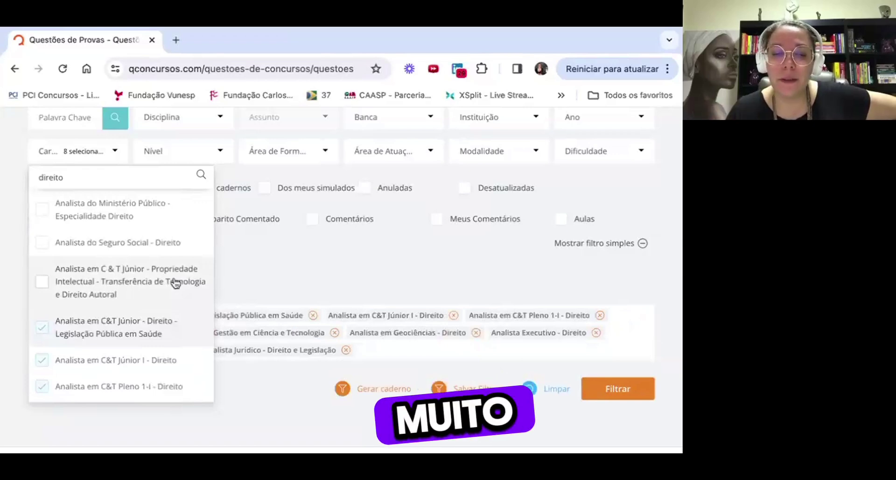
pyautogui.click(176, 282)
pyautogui.scroll(2, 175, 283)
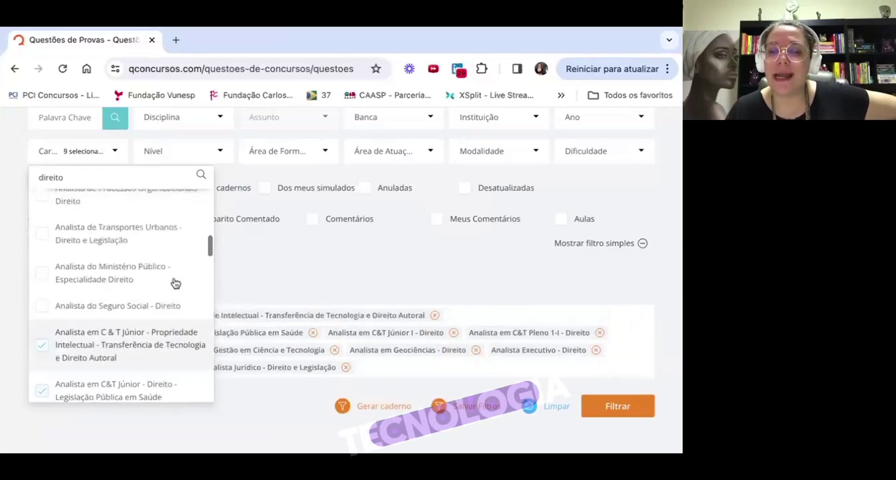
# - Add Analista do Seguro Social - Direito and Analista do Ministério Público - Especialidade Direito to the Cargo selection
pyautogui.click(172, 310)
pyautogui.scroll(1, 173, 310)
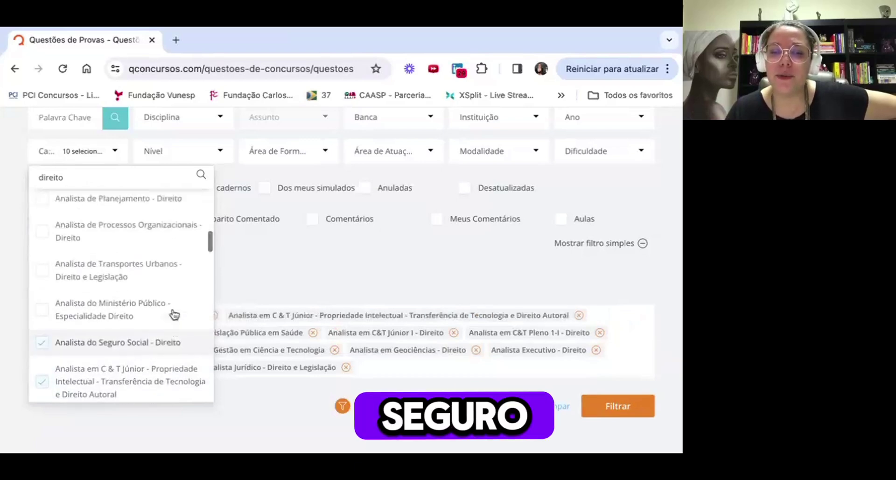
pyautogui.click(175, 314)
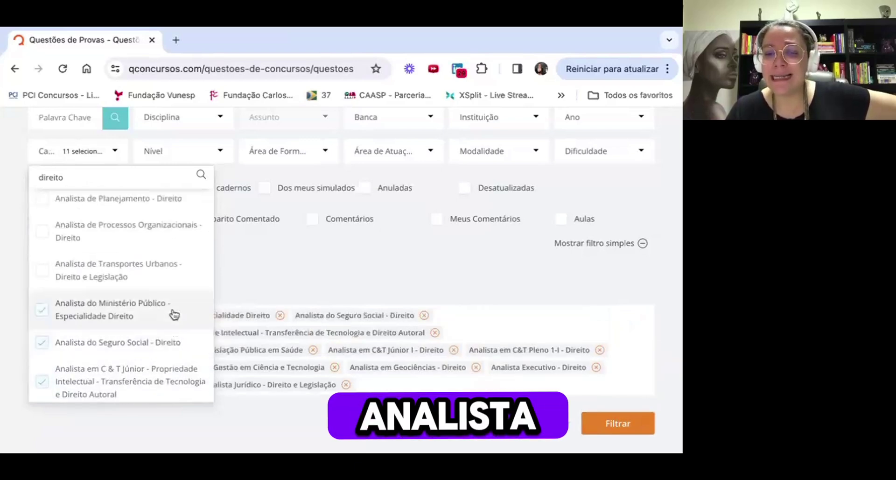
pyautogui.scroll(1, 174, 314)
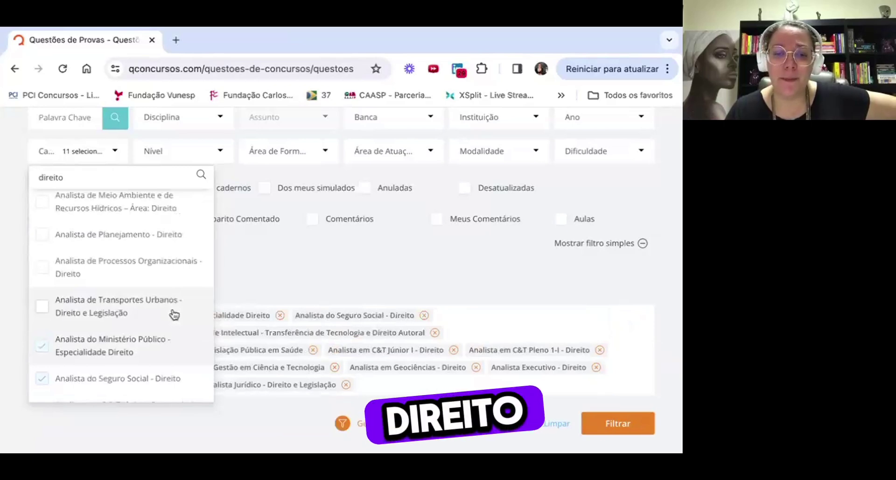
# - Select the Analista cargos for Transportes Urbanos, Processos Organizacionais, Planejamento, and Meio Ambiente e de Recursos Hídricos
pyautogui.click(174, 314)
pyautogui.scroll(1, 174, 314)
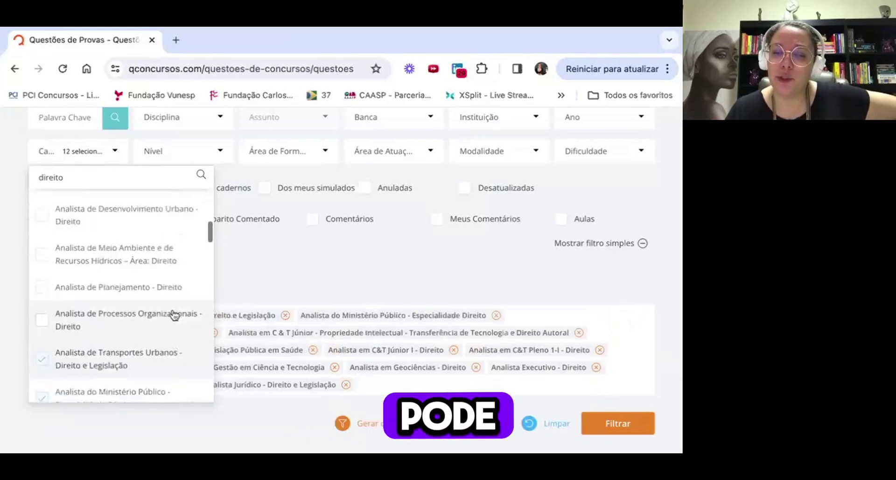
pyautogui.click(183, 327)
pyautogui.click(181, 289)
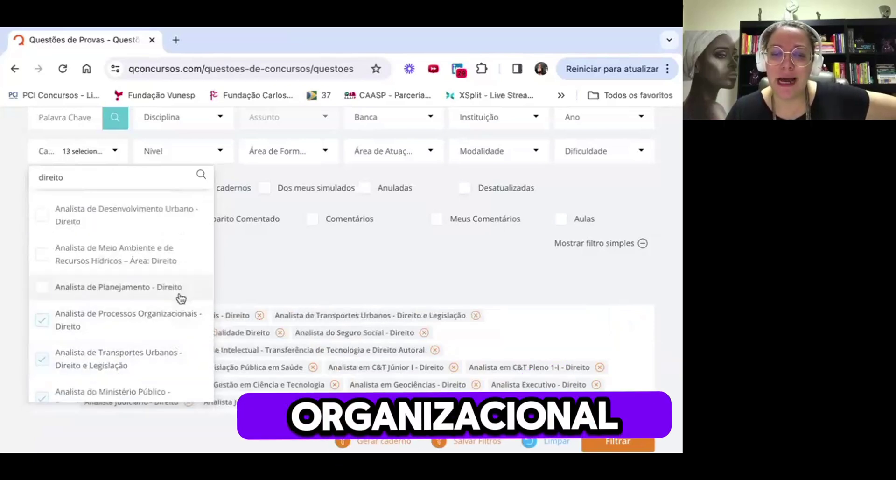
pyautogui.scroll(1, 183, 262)
pyautogui.click(175, 283)
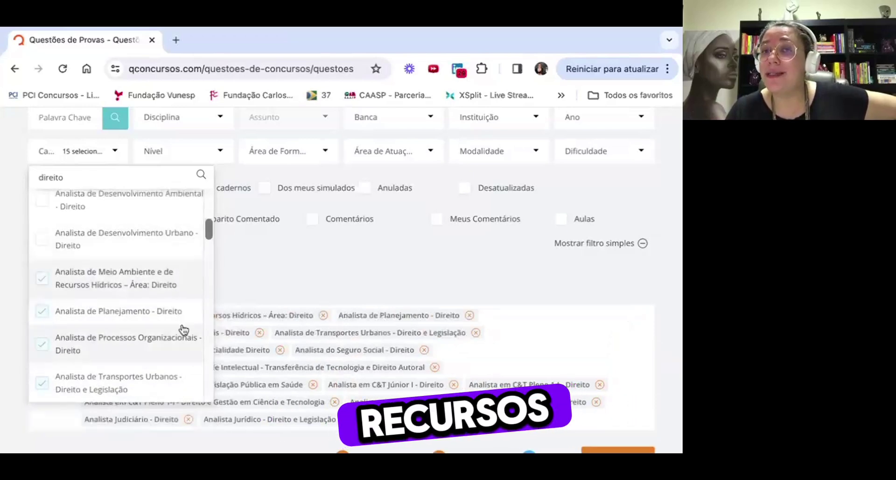
# - Select the Direito cargos Analista de Desenvolvimento Urbano, Desenvolvimento Ambiental and Controle Externo, leaving Analista da Polícia Civil unselected
pyautogui.scroll(1, 183, 330)
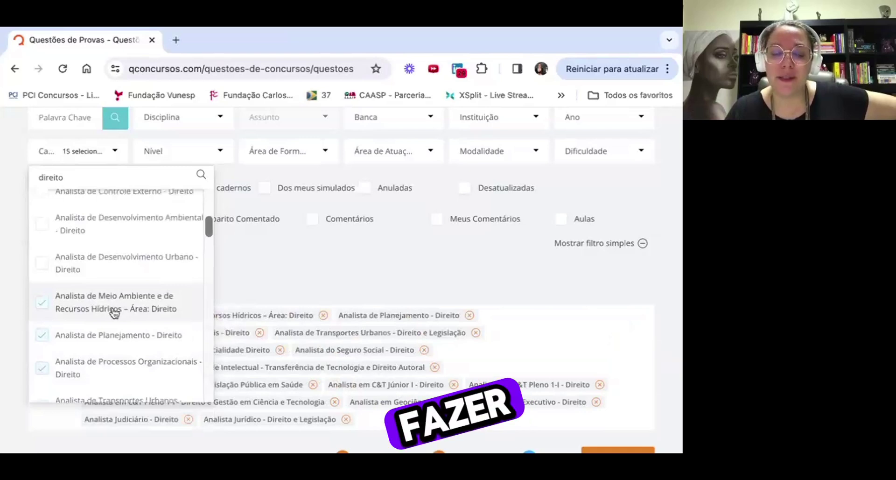
pyautogui.scroll(2, 114, 312)
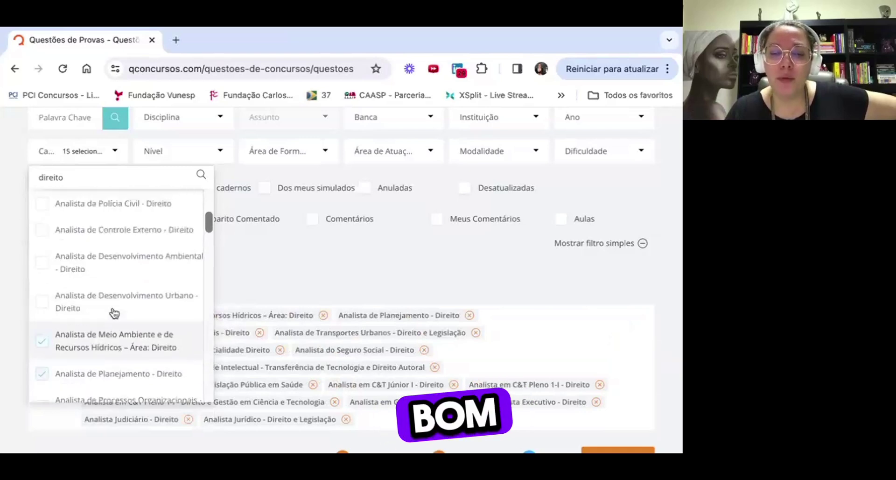
pyautogui.click(150, 317)
pyautogui.scroll(1, 148, 316)
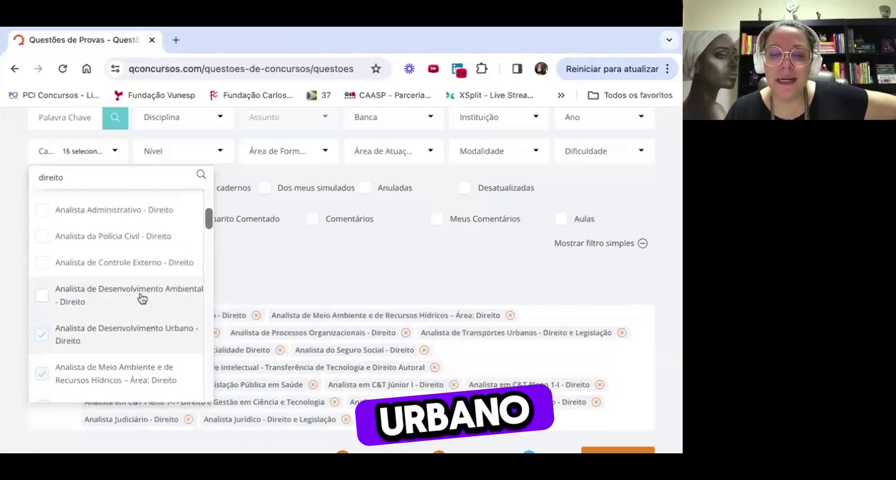
pyautogui.click(141, 298)
pyautogui.scroll(1, 141, 298)
pyautogui.click(142, 295)
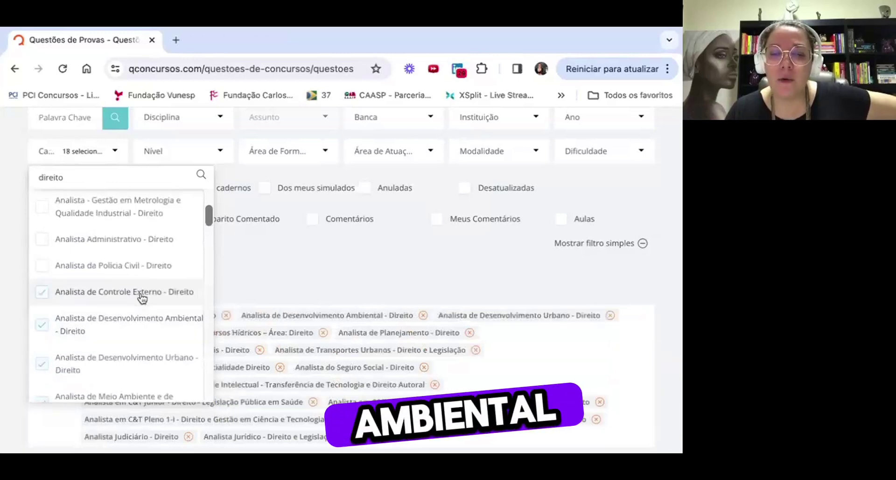
pyautogui.click(138, 270)
pyautogui.click(137, 271)
pyautogui.scroll(1, 159, 273)
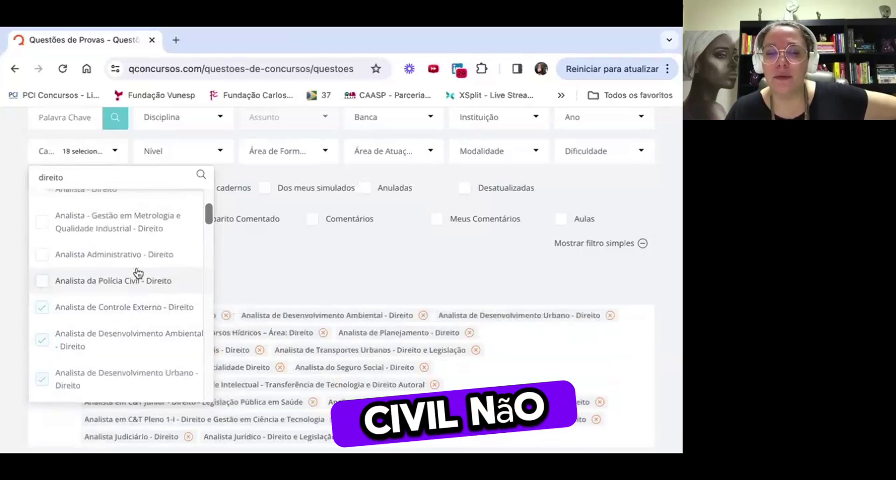
# - Select Analista Administrativo, Analista - Gestão em Metrologia e Qualidade Industrial, Analista - Direito and both Agente Técnico Legislativo Especializado cargos
pyautogui.click(103, 264)
pyautogui.scroll(4, 140, 266)
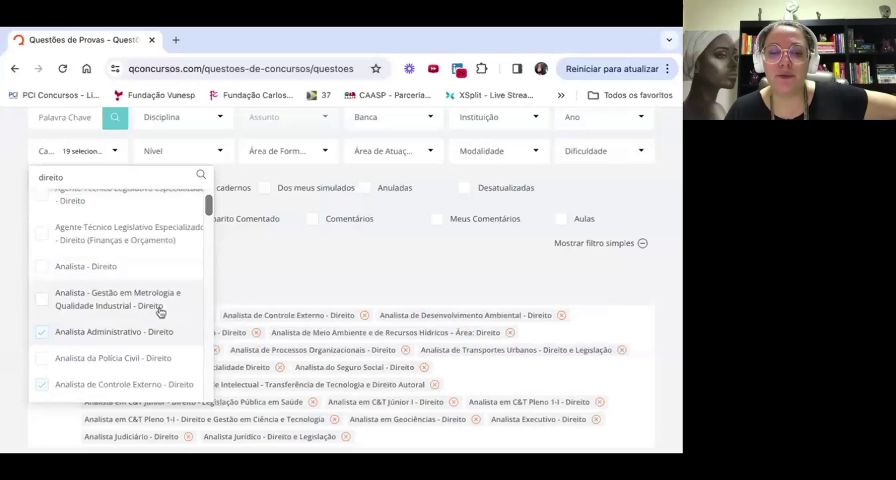
pyautogui.click(162, 312)
pyautogui.scroll(2, 160, 313)
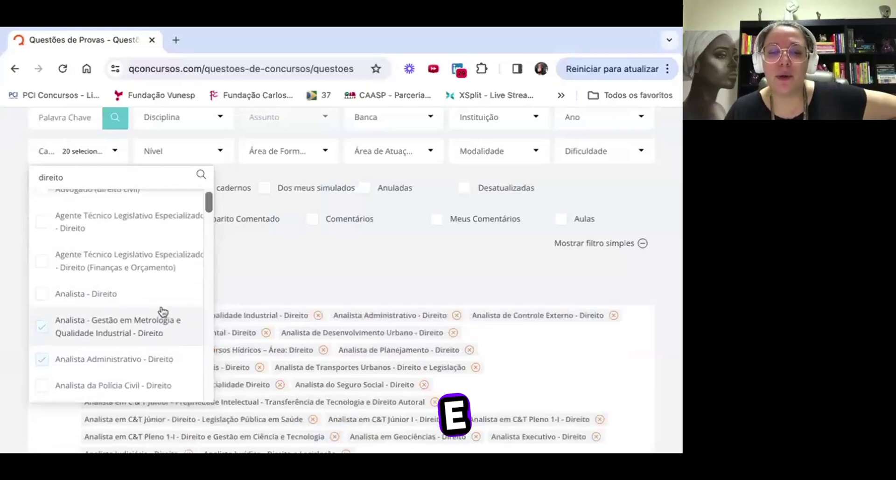
pyautogui.click(118, 308)
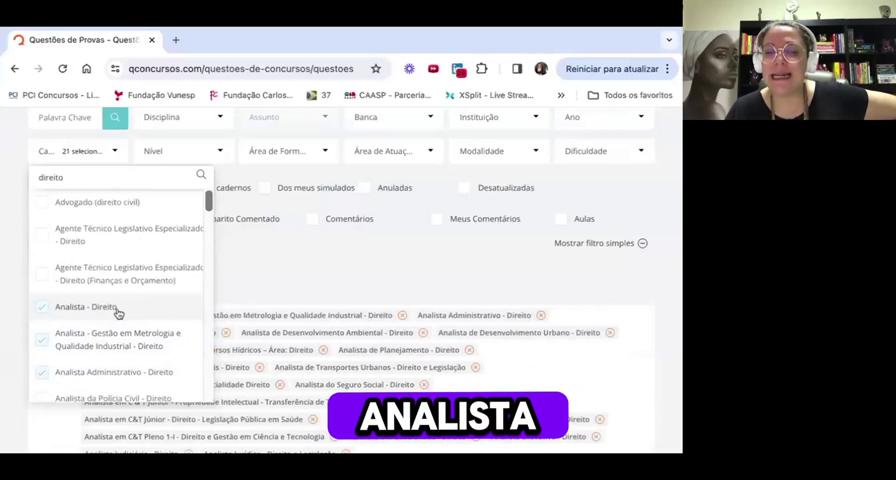
pyautogui.click(142, 279)
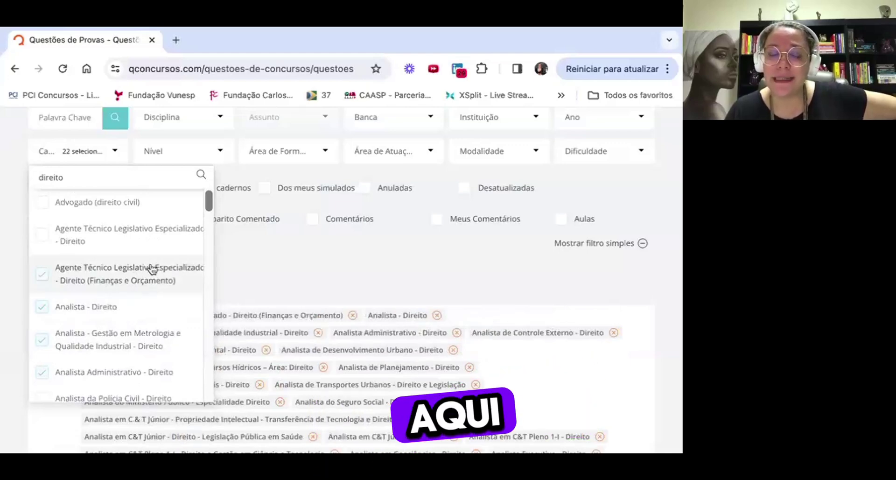
pyautogui.click(147, 239)
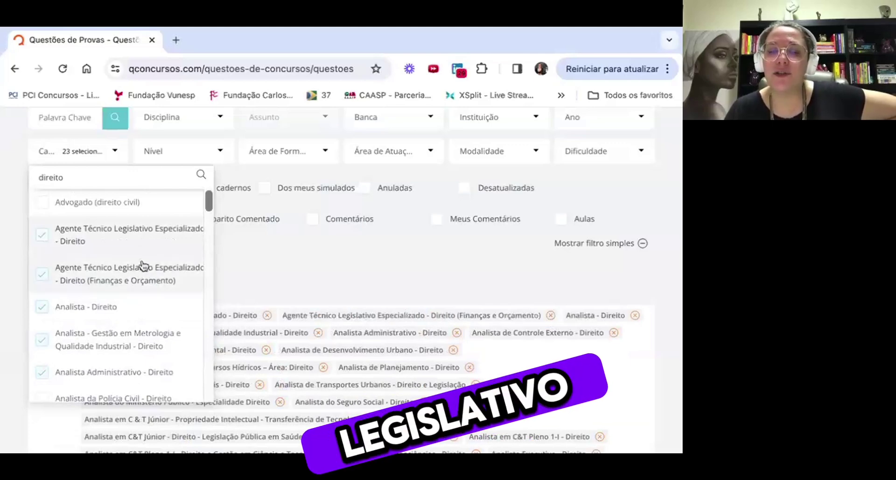
# - Look through the remaining "direito" positions and replace the Cargo search term with "jur"
pyautogui.doubleClick(53, 175)
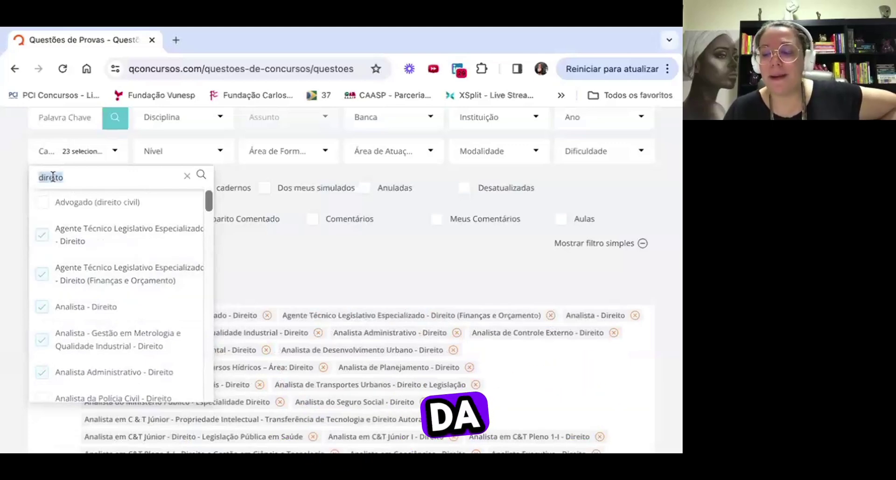
pyautogui.scroll(-20, 90, 310)
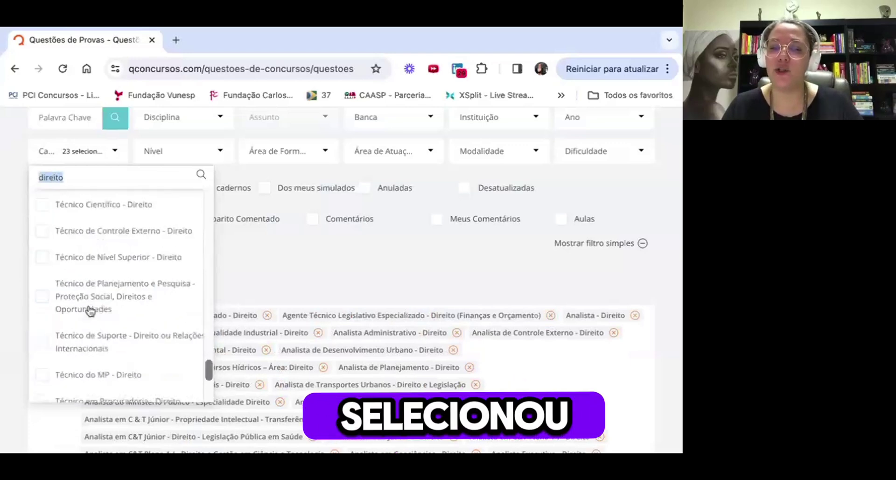
pyautogui.scroll(2, 90, 310)
pyautogui.scroll(-5, 90, 312)
pyautogui.scroll(20, 90, 311)
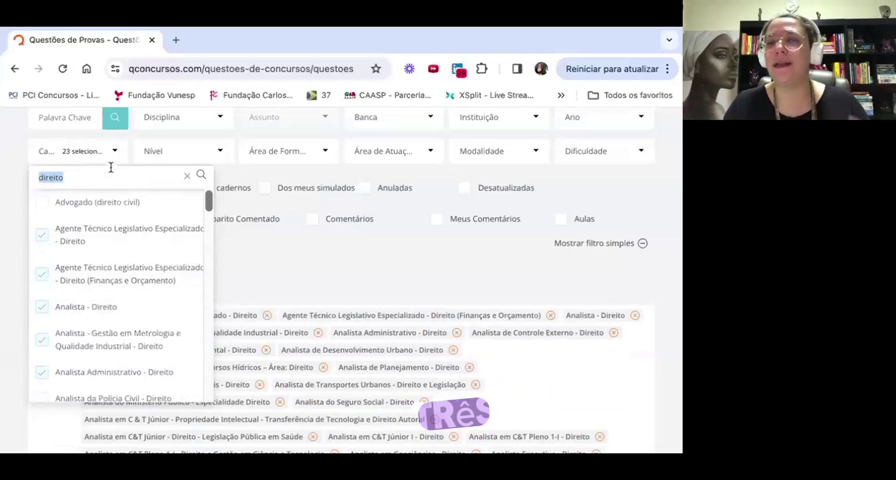
pyautogui.write('ju')
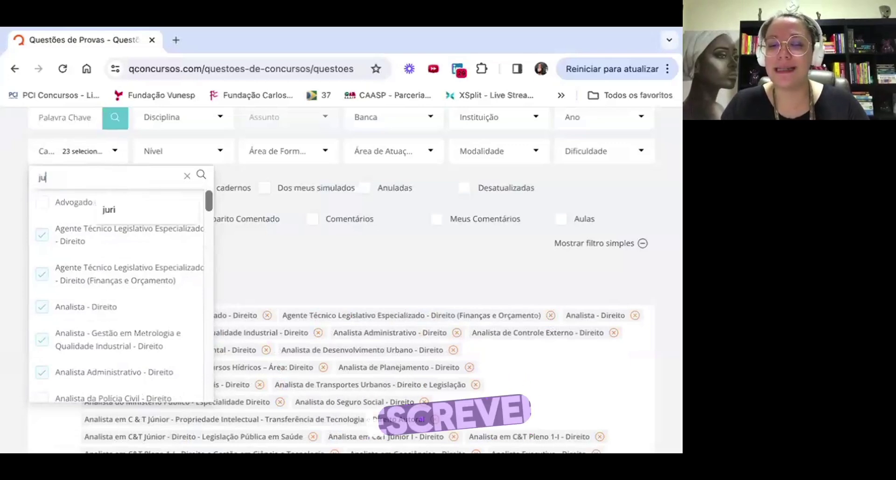
pyautogui.write('r')
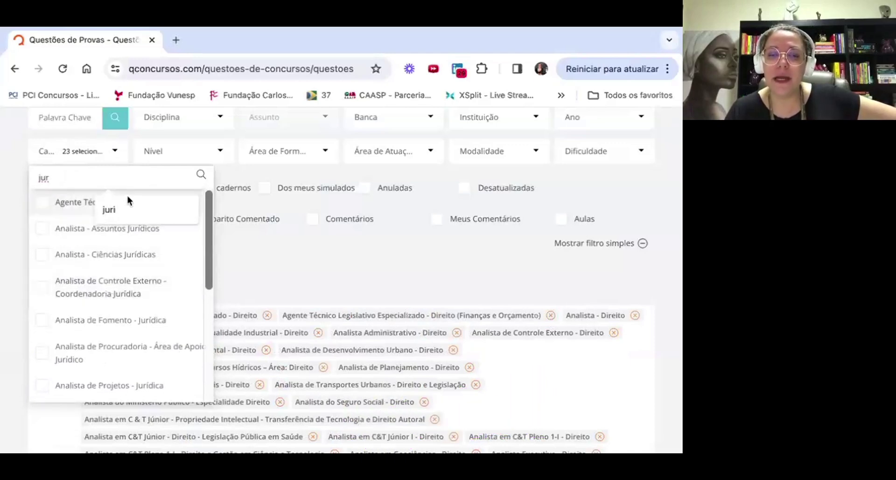
# - Select the "jur" cargos Técnico Superior Jurídico, Técnico Jurídico - Apoio Administrativo and Técnico de Nível Superior - Jurídico
pyautogui.scroll(-10, 109, 282)
pyautogui.scroll(5, 132, 330)
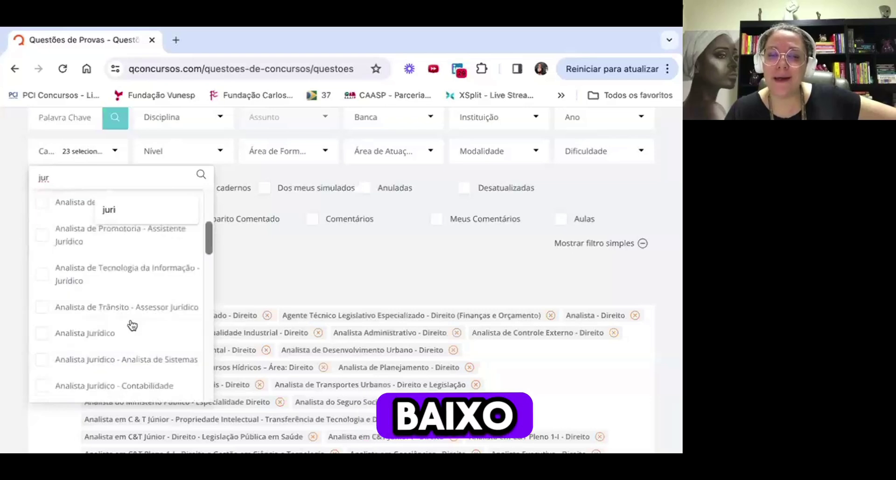
pyautogui.scroll(-5, 131, 324)
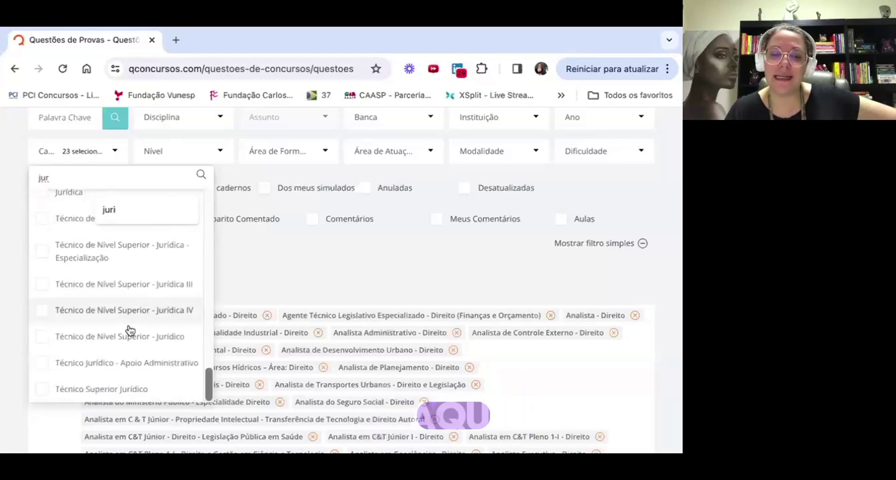
pyautogui.click(83, 391)
pyautogui.click(113, 370)
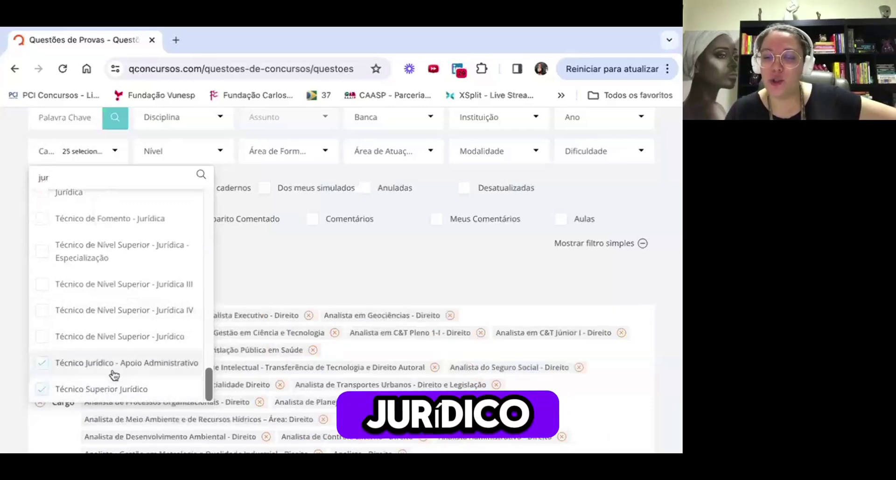
pyautogui.click(144, 336)
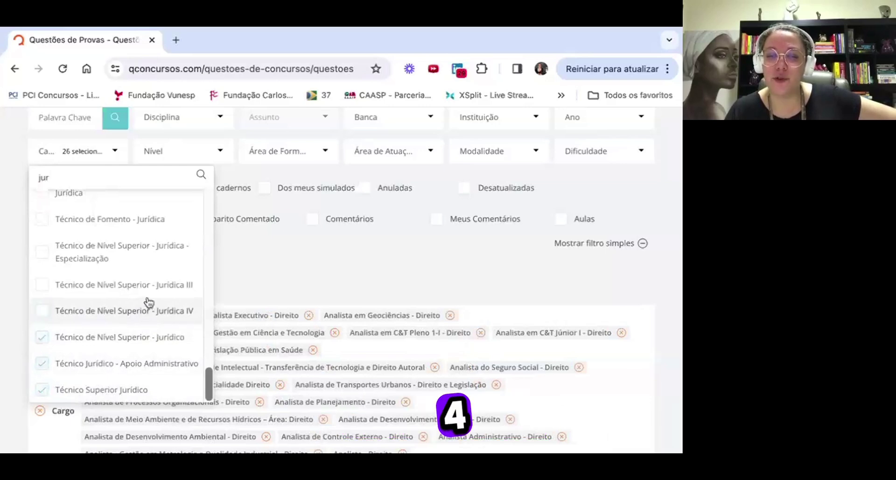
# - Select Técnico de Nível Superior - Jurídica IV, Jurídica III and Jurídica - Especialização, plus Técnico de Fomento - Jurídica
pyautogui.scroll(1, 149, 302)
pyautogui.click(146, 332)
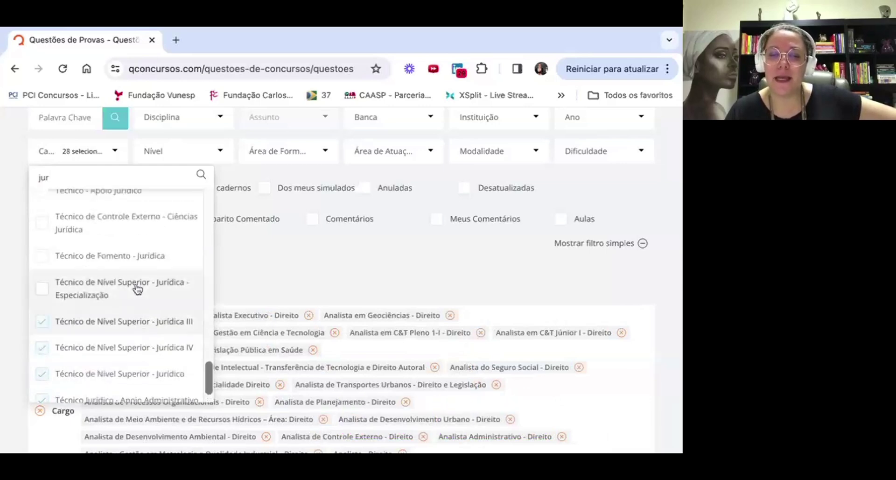
pyautogui.click(134, 286)
pyautogui.scroll(1, 135, 289)
pyautogui.click(160, 295)
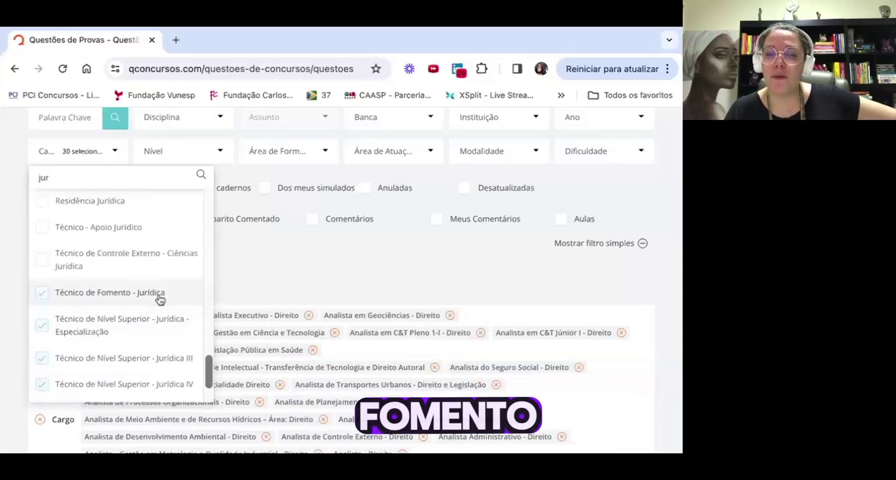
# - Select Técnico de Controle Externo - Ciências Jurídica, Técnico - Apoio Jurídico and Residência Jurídica
pyautogui.scroll(1, 139, 289)
pyautogui.click(129, 287)
pyautogui.scroll(1, 126, 286)
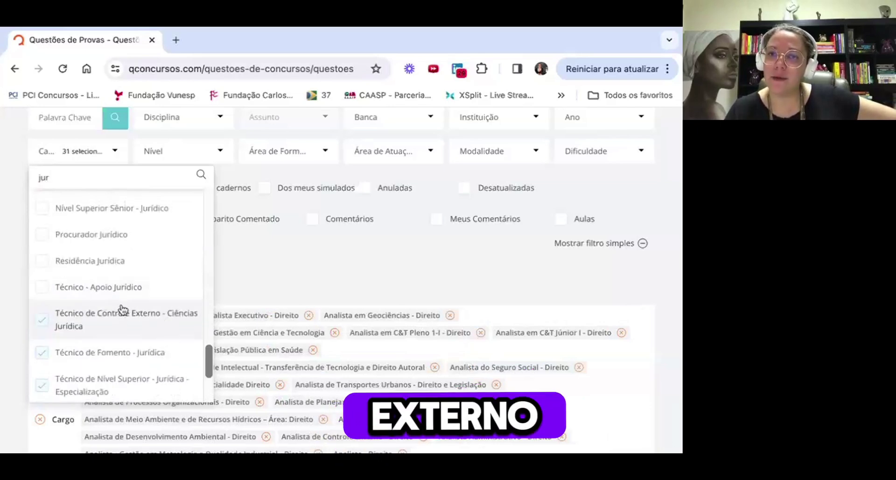
pyautogui.scroll(1, 123, 309)
pyautogui.click(151, 313)
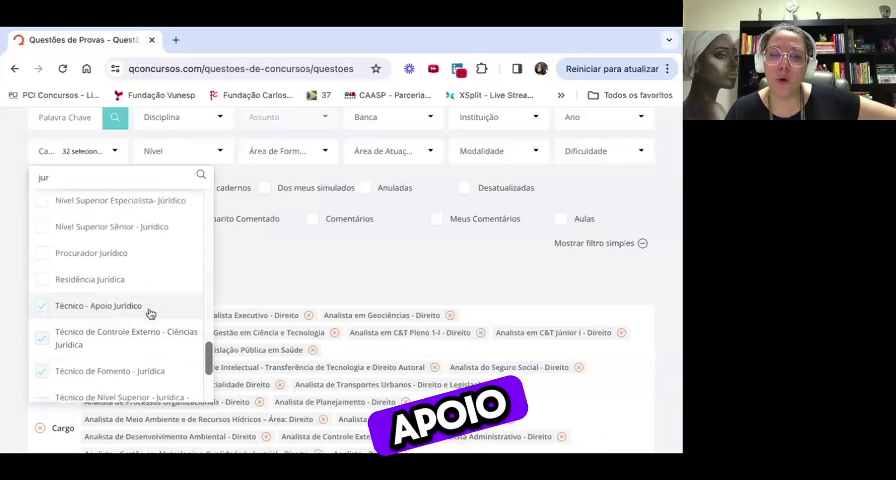
pyautogui.scroll(1, 140, 310)
pyautogui.click(120, 304)
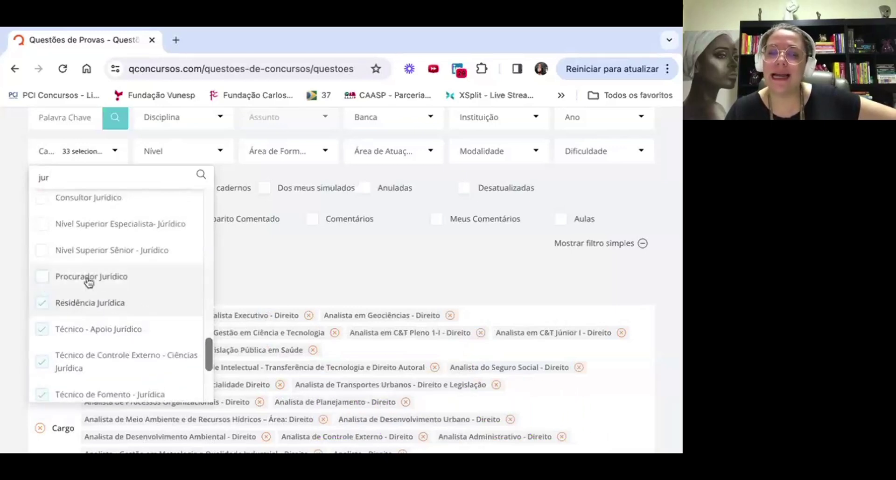
# - Select Nível Superior Sênior - Jurídico and Nível Superior Especialista - Jurídico, skipping Procurador Jurídico
pyautogui.scroll(1, 139, 287)
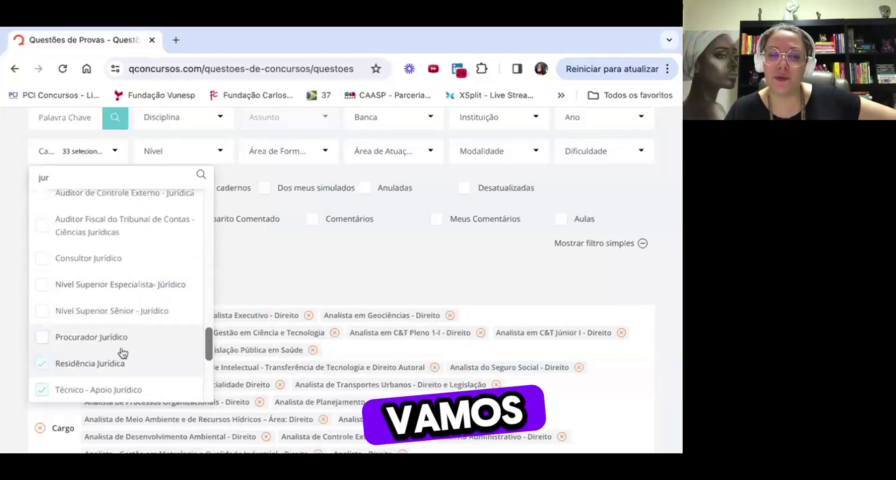
pyautogui.click(174, 316)
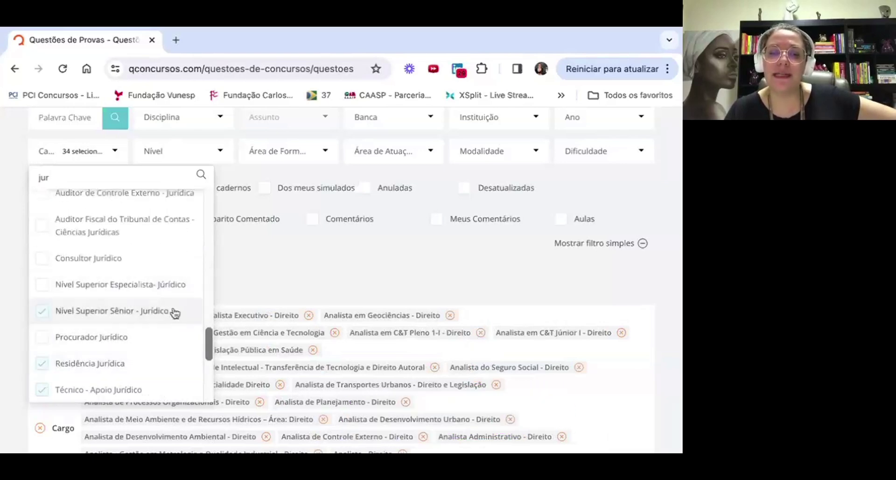
pyautogui.click(176, 288)
pyautogui.scroll(1, 140, 313)
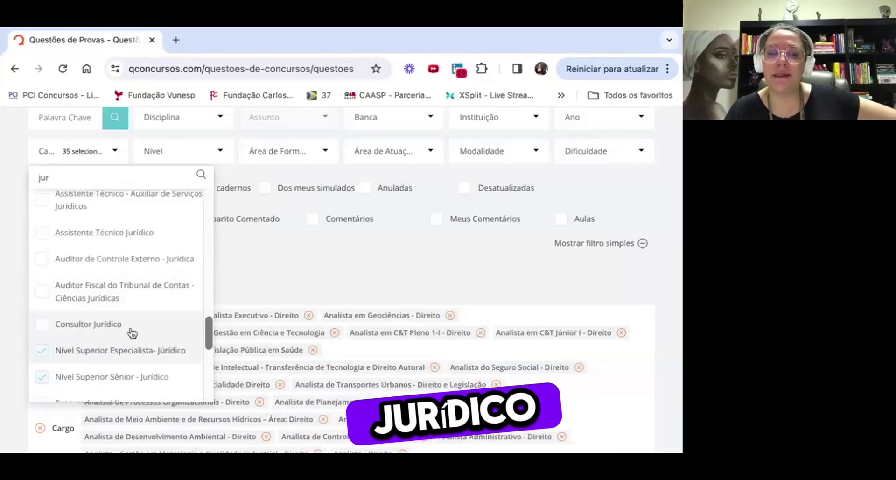
# - Select Auditor Fiscal do Tribunal de Contas - Ciências Jurídicas and Auditor de Controle Externo - Jurídica, skipping Consultor Jurídico
pyautogui.scroll(1, 164, 330)
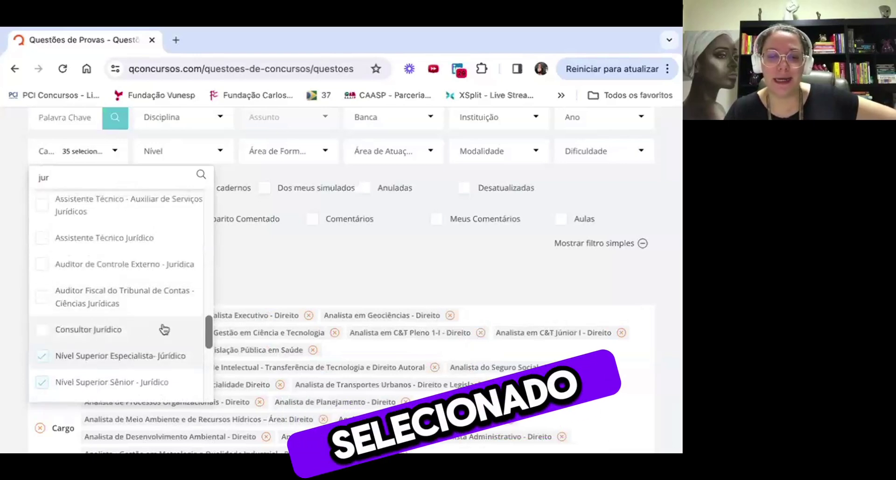
pyautogui.scroll(1, 165, 329)
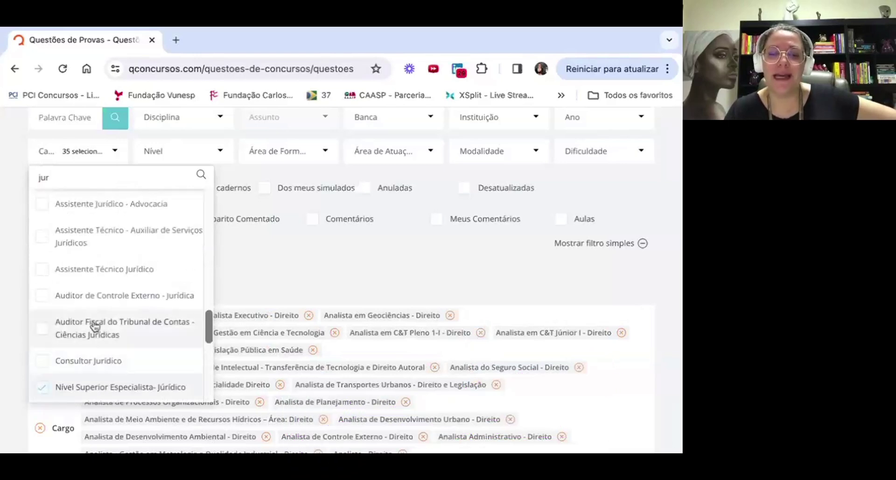
pyautogui.click(186, 328)
pyautogui.scroll(1, 184, 328)
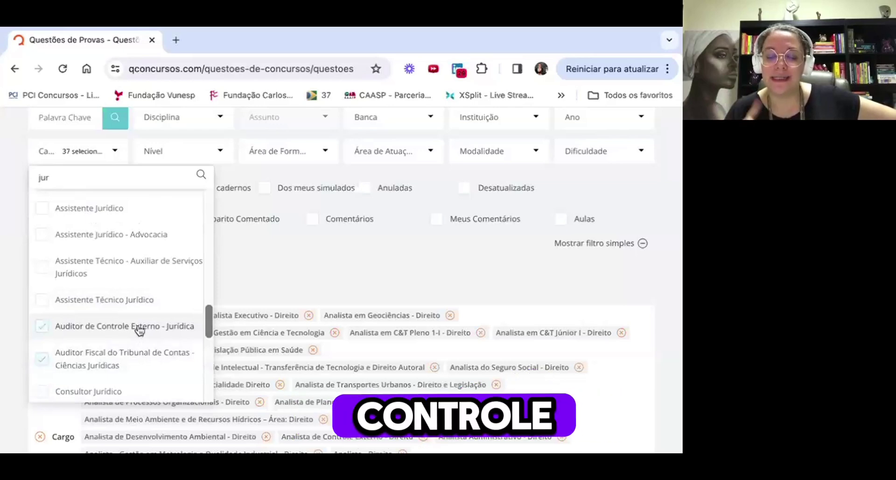
# - Select Assistente Técnico Jurídico, Assistente Técnico - Auxiliar de Serviços Jurídicos, Assistente Jurídico - Advocacia, Assistente Jurídico and Assistente de Serviços Jurídicos
pyautogui.scroll(2, 139, 330)
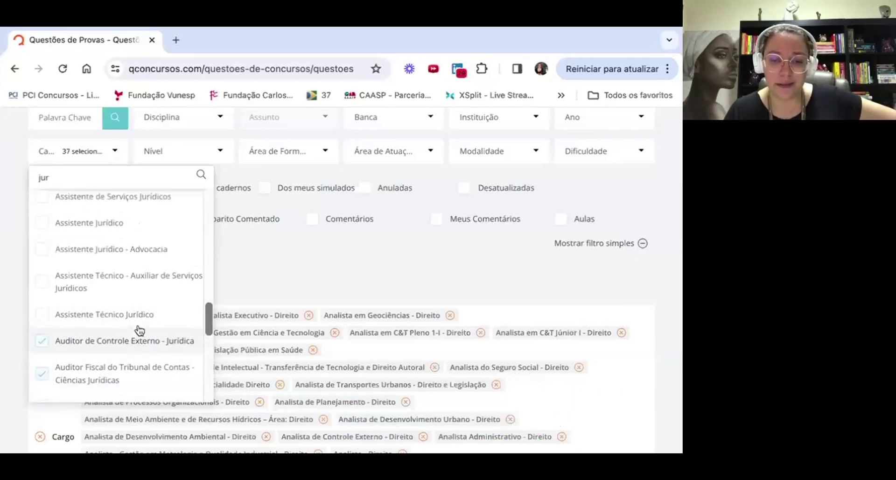
pyautogui.click(140, 343)
pyautogui.scroll(1, 121, 345)
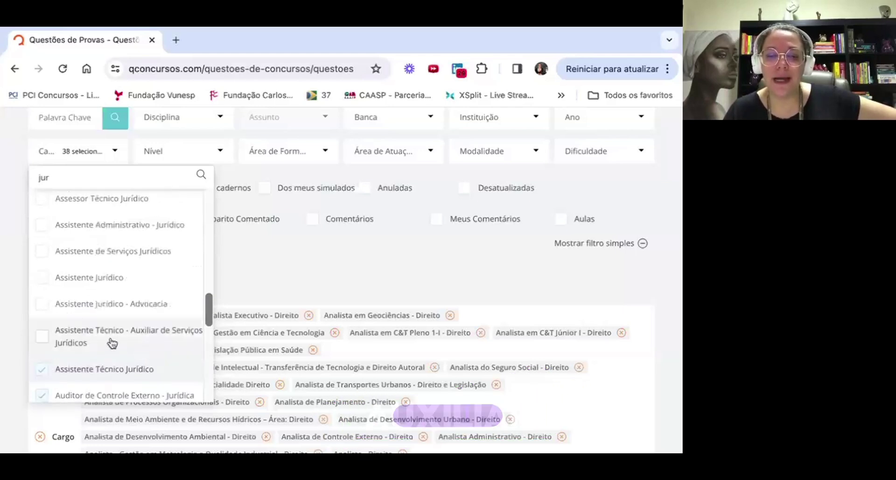
pyautogui.click(112, 343)
pyautogui.scroll(1, 110, 342)
pyautogui.click(120, 330)
pyautogui.click(119, 310)
pyautogui.scroll(1, 160, 305)
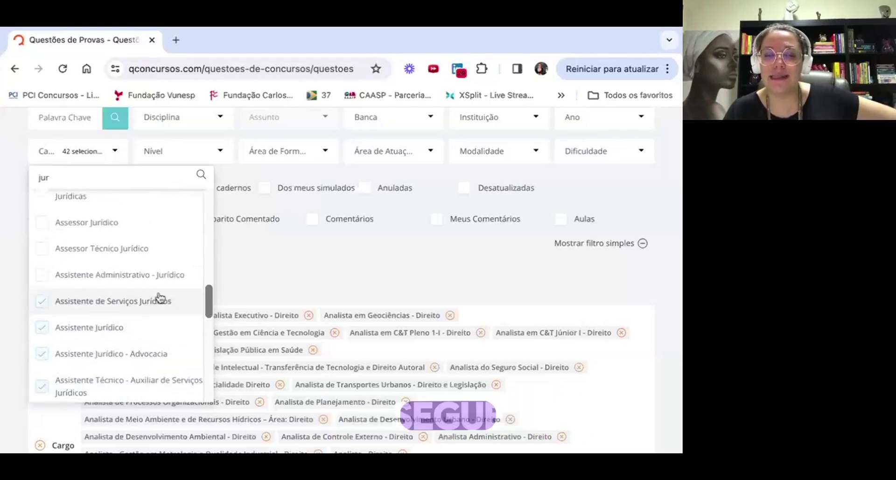
# - Select the cargos Assistente Administrativo - Jurídico, Assessor Técnico Jurídico and Assessor Jurídico
pyautogui.click(164, 280)
pyautogui.scroll(1, 163, 281)
pyautogui.click(160, 279)
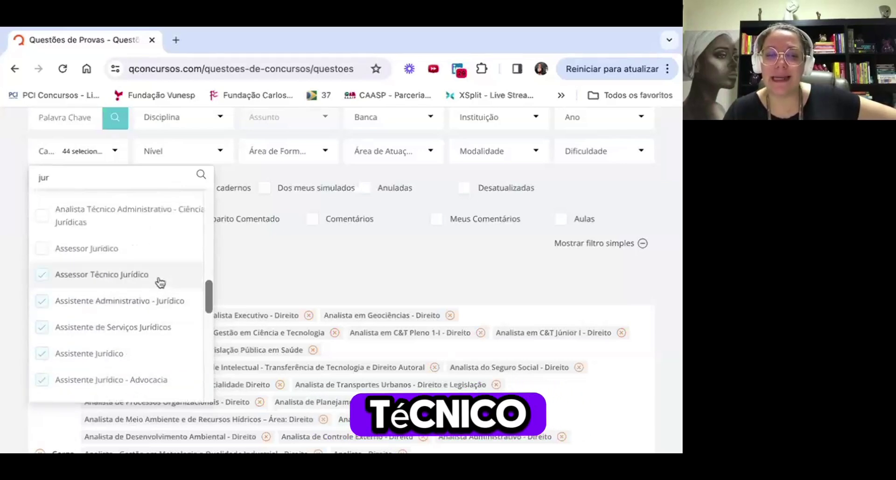
pyautogui.click(130, 261)
# - Select Analista Técnico Administrativo - Ciência Jurídicas, Analista Técnico - Jurídico and Analista Técnico II - Jurídico
pyautogui.scroll(2, 129, 260)
pyautogui.click(128, 260)
pyautogui.scroll(2, 127, 260)
pyautogui.click(141, 287)
pyautogui.click(150, 274)
pyautogui.scroll(2, 150, 275)
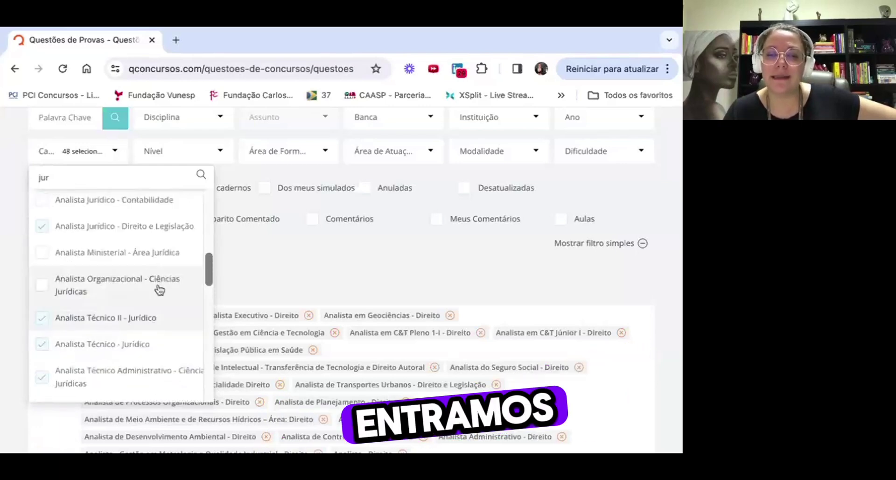
# - Select Analista Organizacional - Ciências Jurídicas, Analista Ministerial - Área Jurídica and Analista Jurídico, skipping the Contabilidade and Analista de Sistemas variants
pyautogui.click(159, 289)
pyautogui.scroll(1, 156, 308)
pyautogui.scroll(1, 180, 339)
pyautogui.scroll(1, 163, 320)
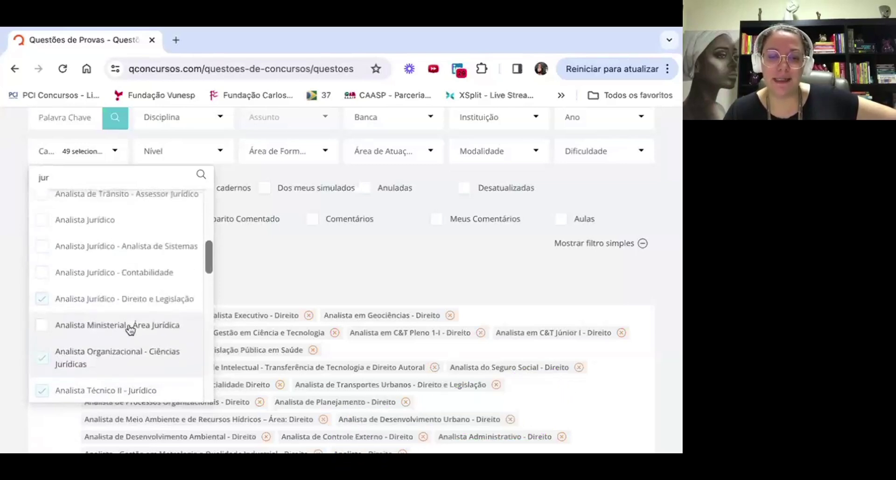
pyautogui.click(157, 327)
pyautogui.scroll(2, 157, 334)
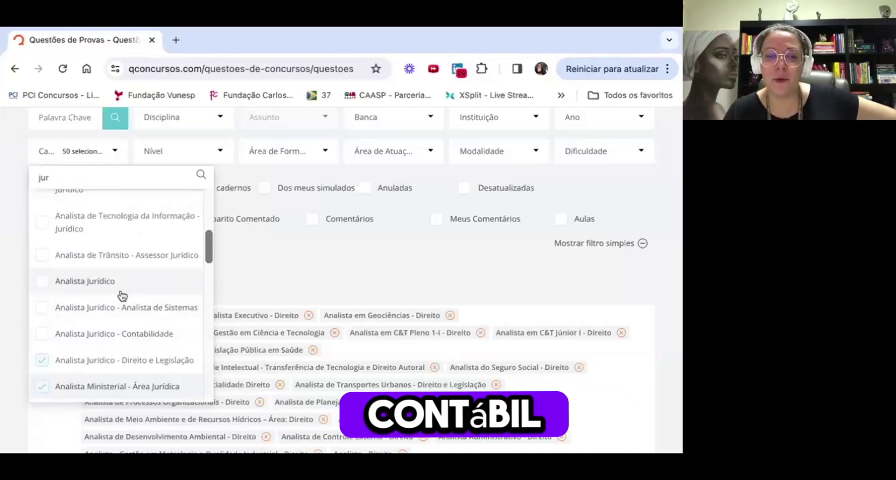
pyautogui.scroll(1, 105, 298)
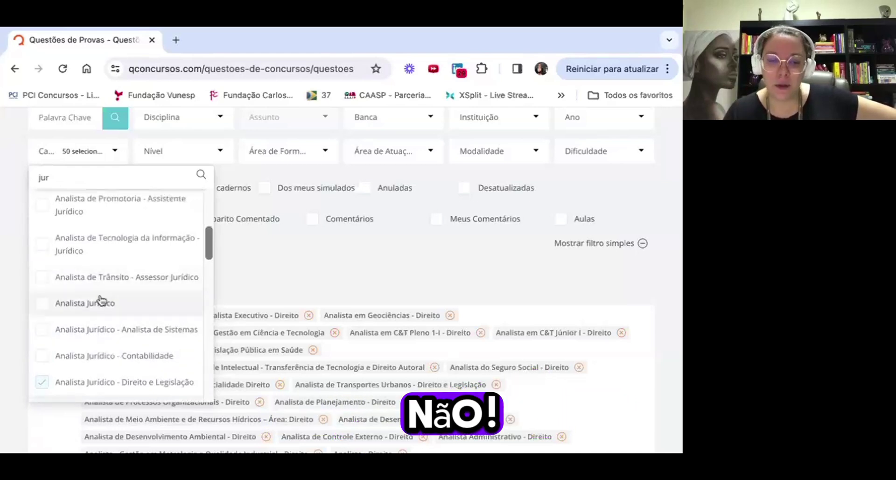
pyautogui.click(100, 299)
# - Try to add Analista de Tecnologia da Informação - Jurídico, look through the remaining Analista cargos and close the Cargo list
pyautogui.scroll(1, 100, 299)
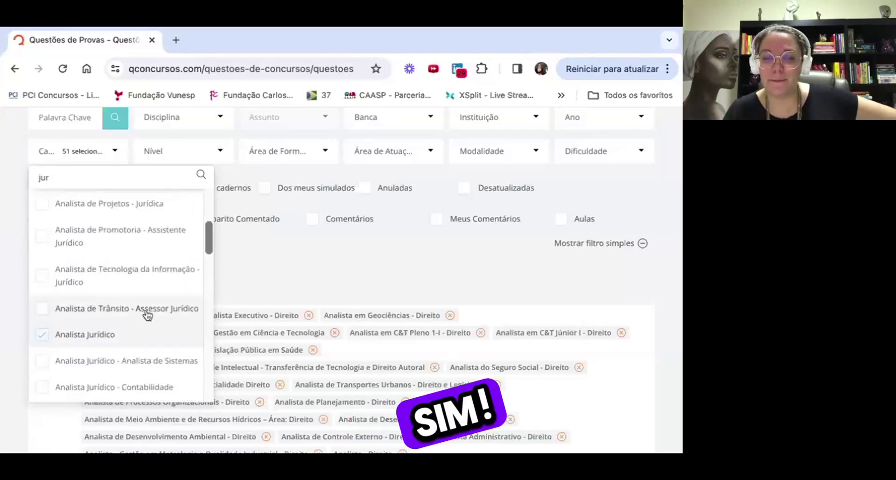
pyautogui.scroll(1, 178, 317)
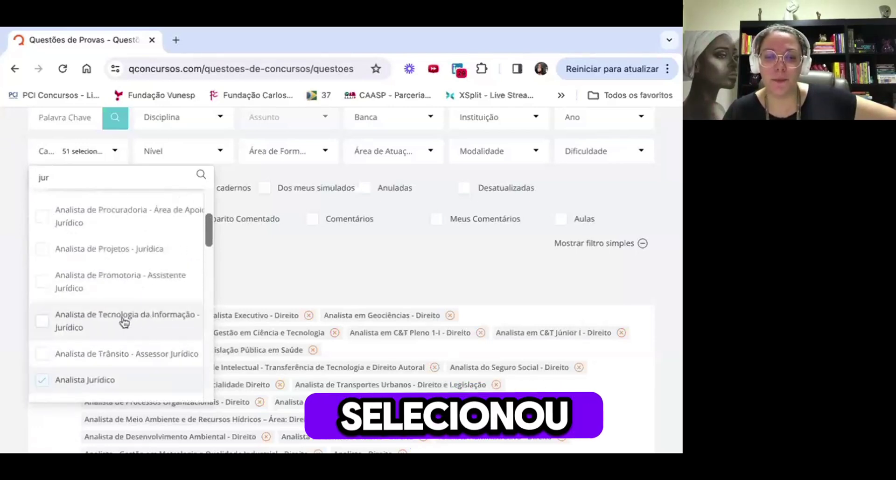
pyautogui.click(124, 321)
pyautogui.scroll(1, 124, 320)
pyautogui.scroll(-2, 93, 312)
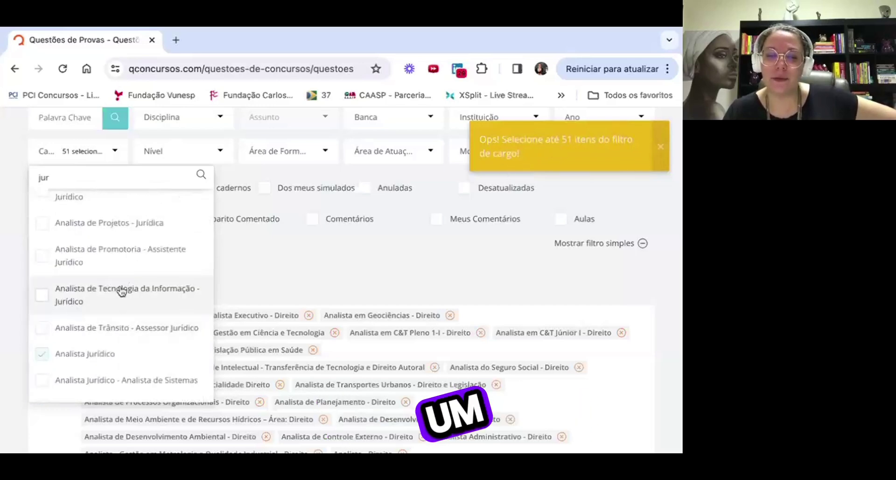
pyautogui.scroll(1, 127, 293)
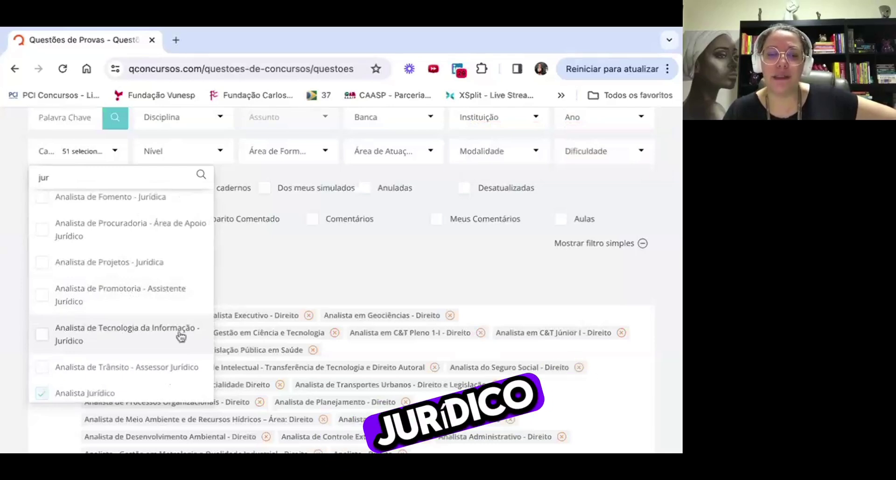
pyautogui.scroll(2, 167, 306)
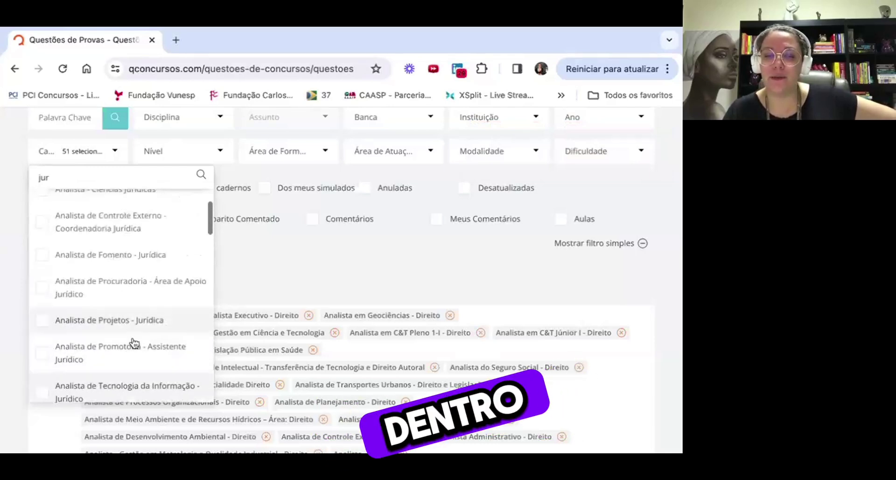
pyautogui.scroll(1, 120, 361)
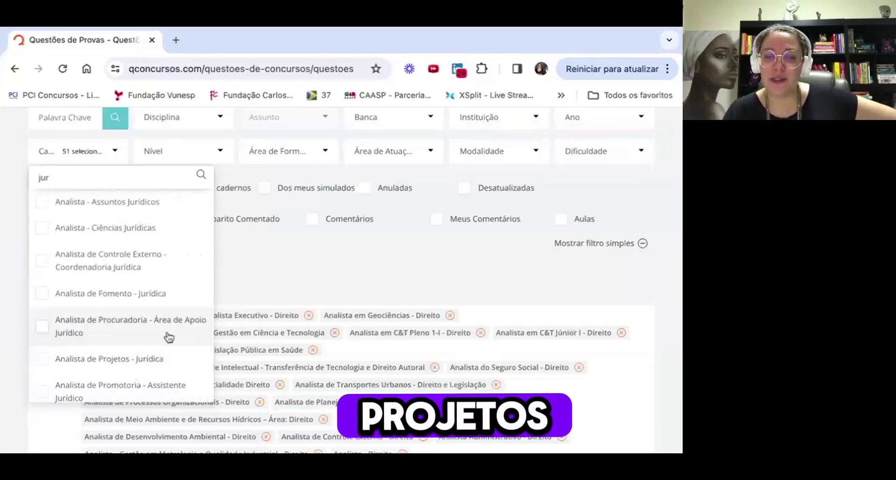
pyautogui.scroll(1, 169, 336)
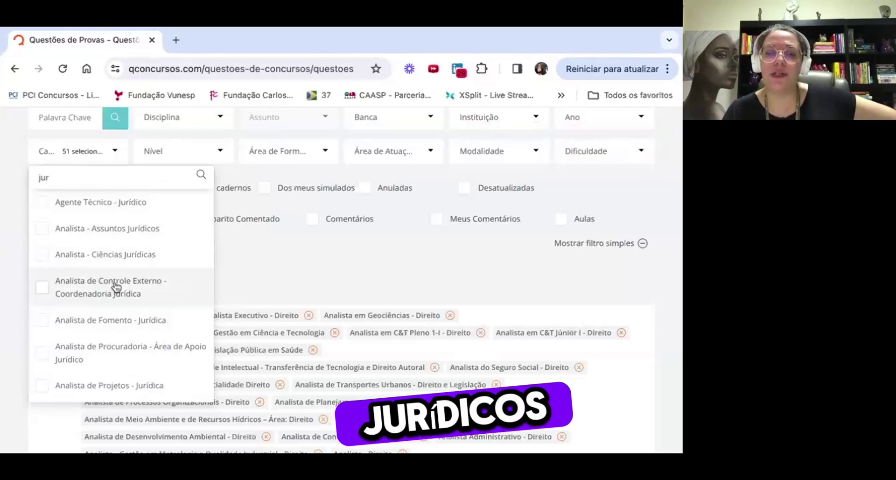
pyautogui.click(315, 268)
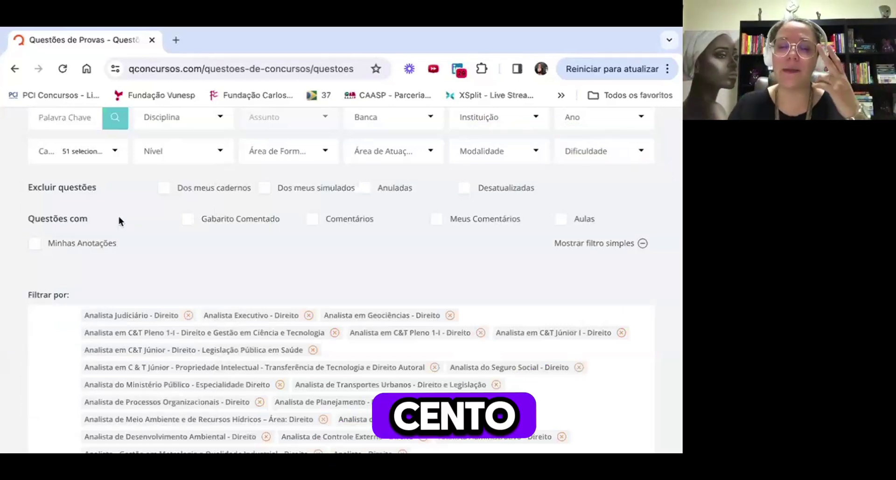
# - Save the current Cargo selection as a new filter named "Procuradorias (segunda opção)"
pyautogui.scroll(-5, 213, 275)
pyautogui.scroll(-3, 212, 276)
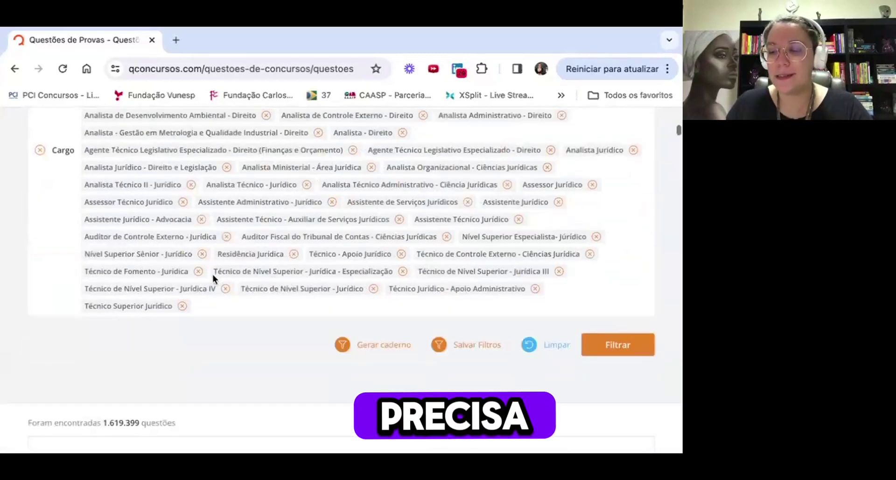
pyautogui.scroll(-1, 213, 277)
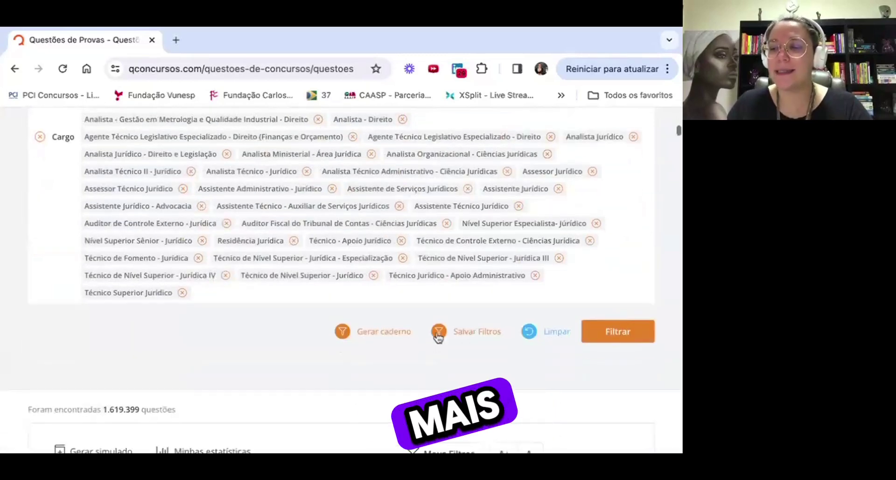
pyautogui.click(480, 331)
pyautogui.click(312, 305)
pyautogui.write('Ca')
pyautogui.press('BackSpace')
pyautogui.press('BackSpace')
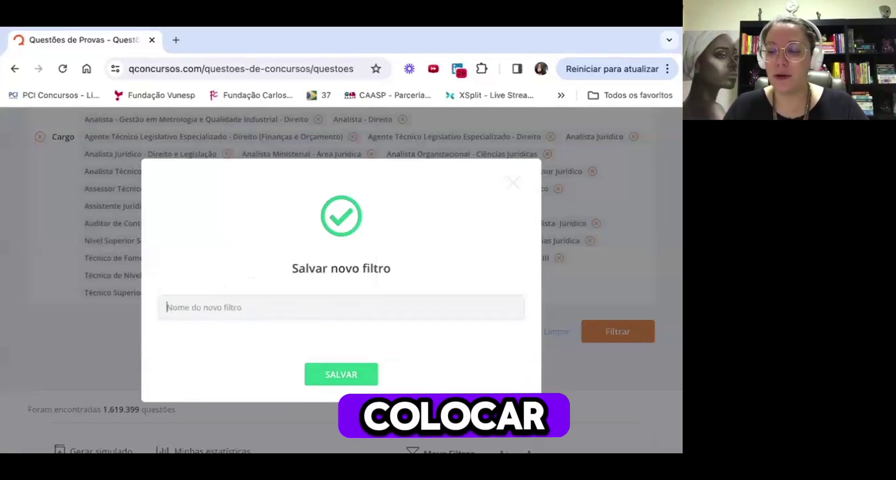
pyautogui.write('Procuradorias ')
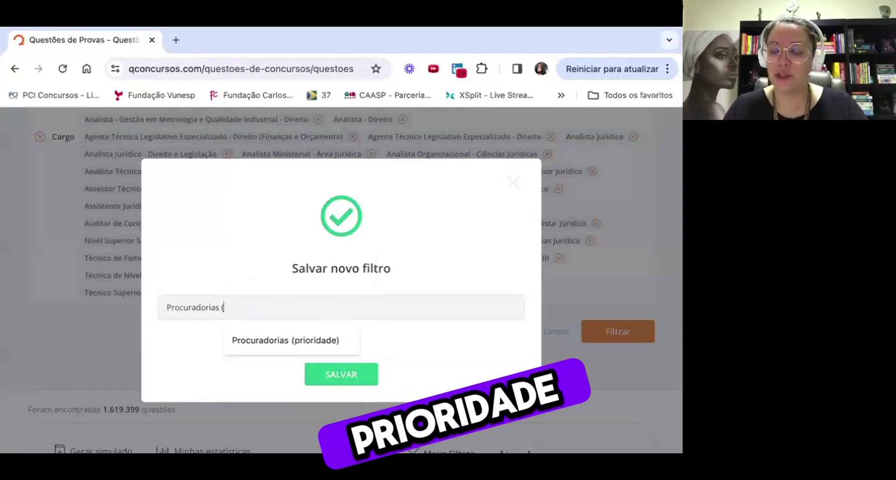
pyautogui.write('(segunda opção)')
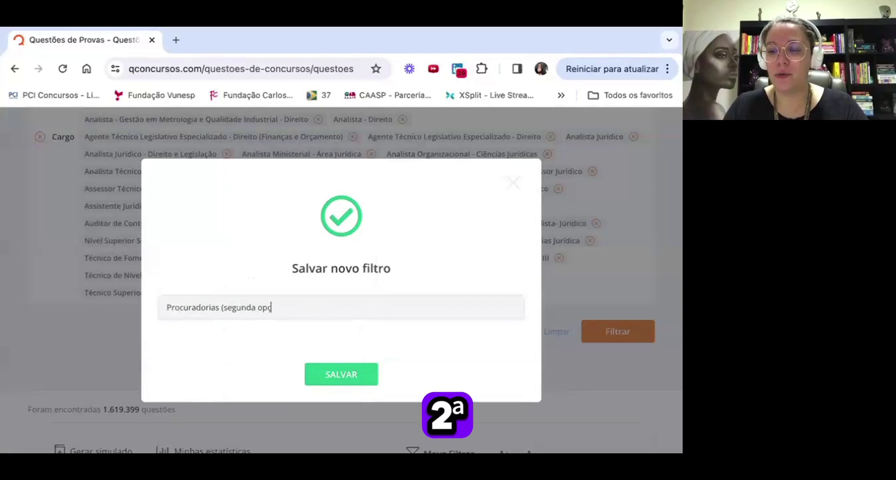
pyautogui.click(360, 375)
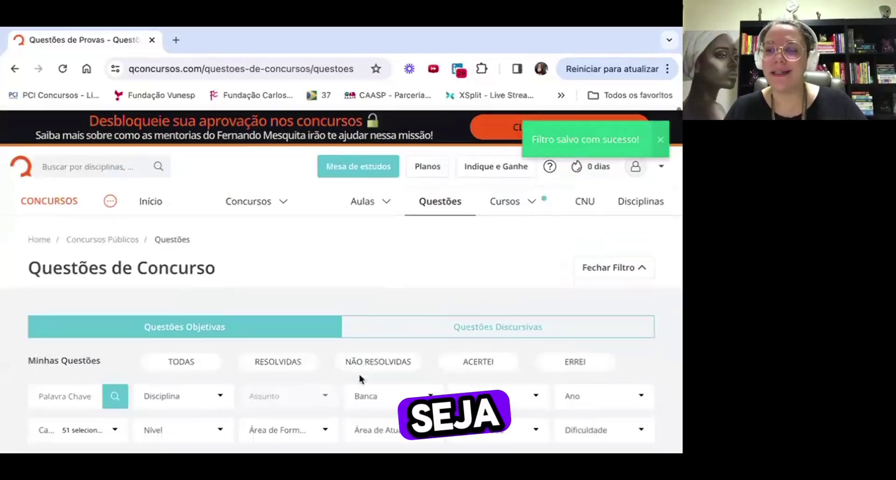
# - Remove the entire Cargo selection from the current filters
pyautogui.scroll(-10, 208, 336)
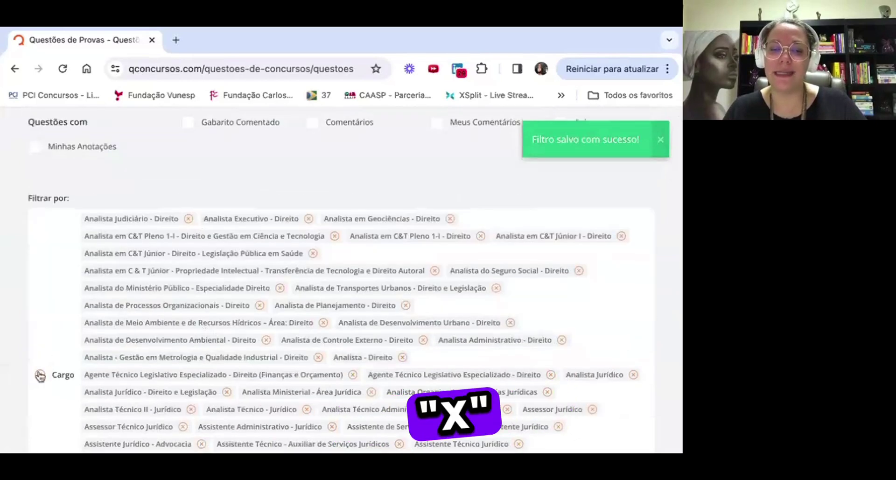
pyautogui.click(41, 375)
pyautogui.scroll(5, 111, 334)
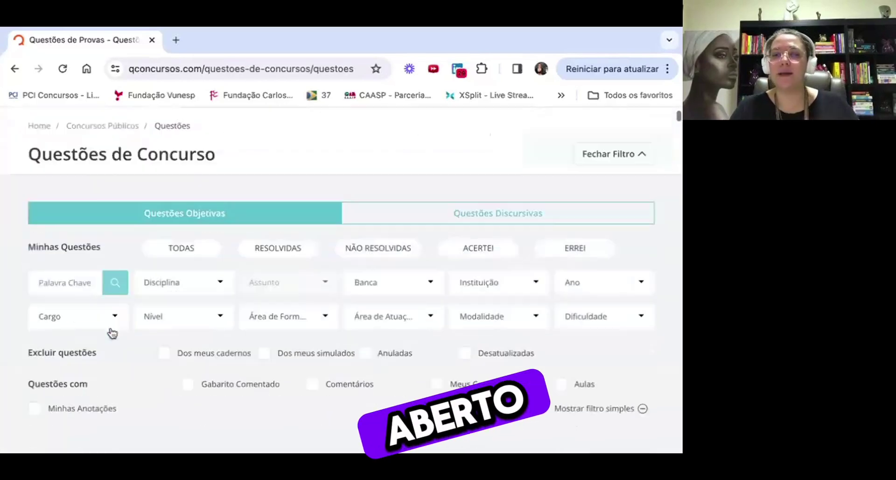
pyautogui.scroll(-4, 111, 332)
pyautogui.scroll(-8, 111, 329)
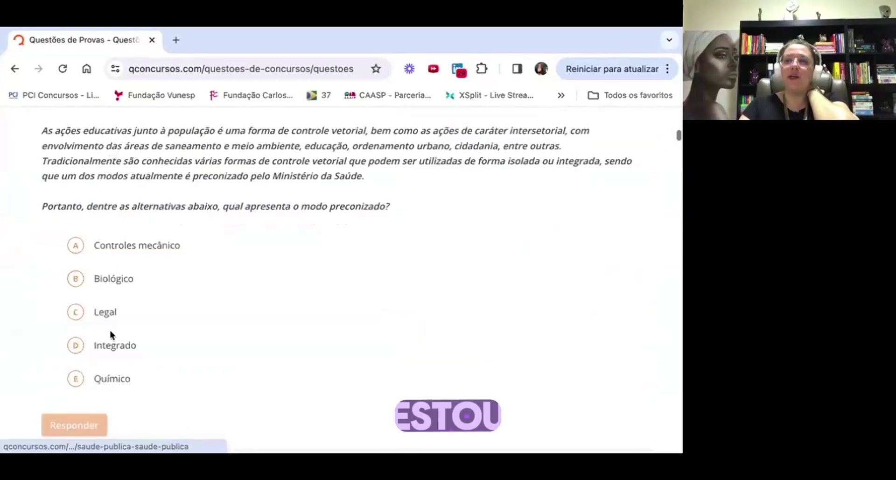
pyautogui.scroll(-2, 111, 334)
pyautogui.scroll(10, 110, 334)
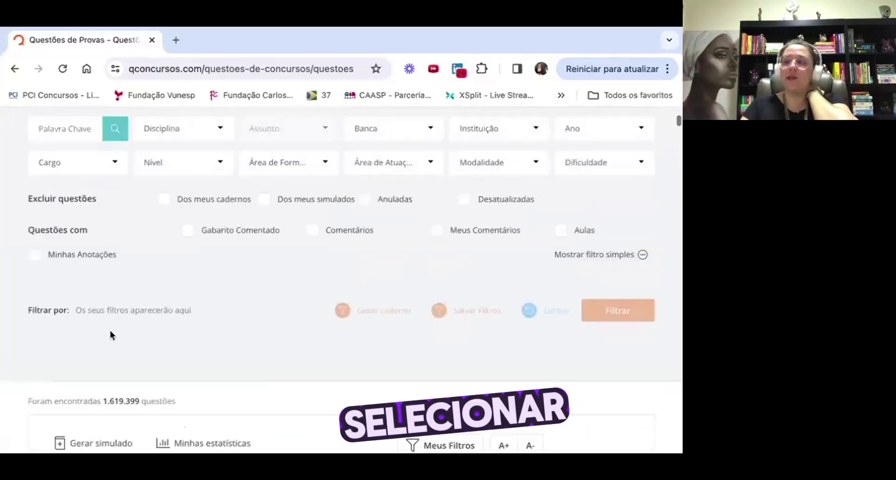
pyautogui.scroll(2, 111, 334)
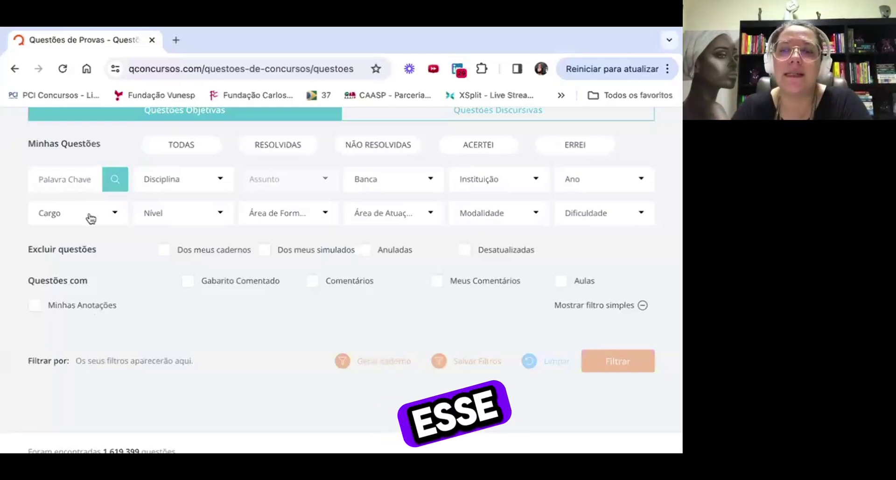
# - Apply the saved filter "Procuradorias (prioridade)" and review the cargos it loads
pyautogui.scroll(-2, 133, 338)
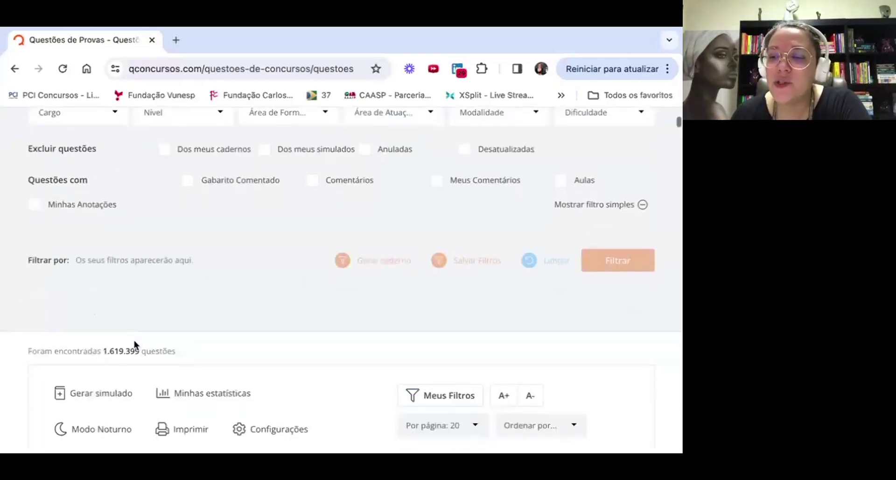
pyautogui.scroll(-1, 133, 341)
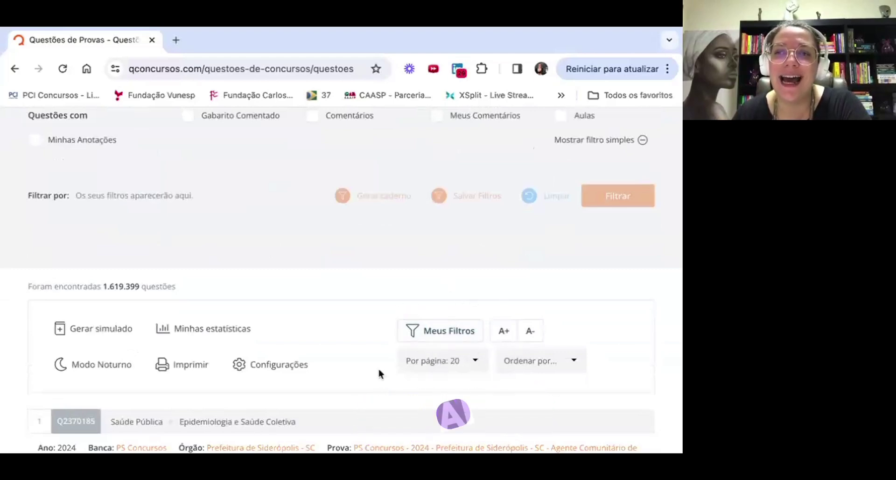
pyautogui.click(460, 333)
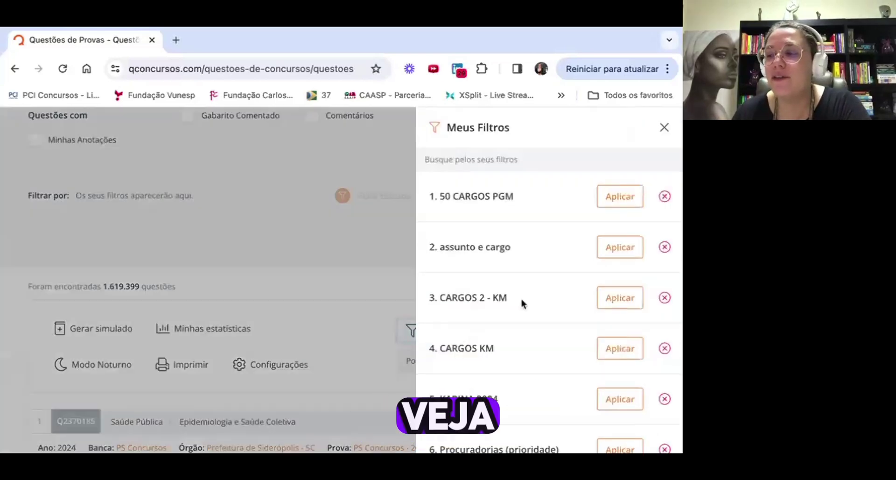
pyautogui.scroll(-1, 521, 301)
pyautogui.scroll(1, 521, 301)
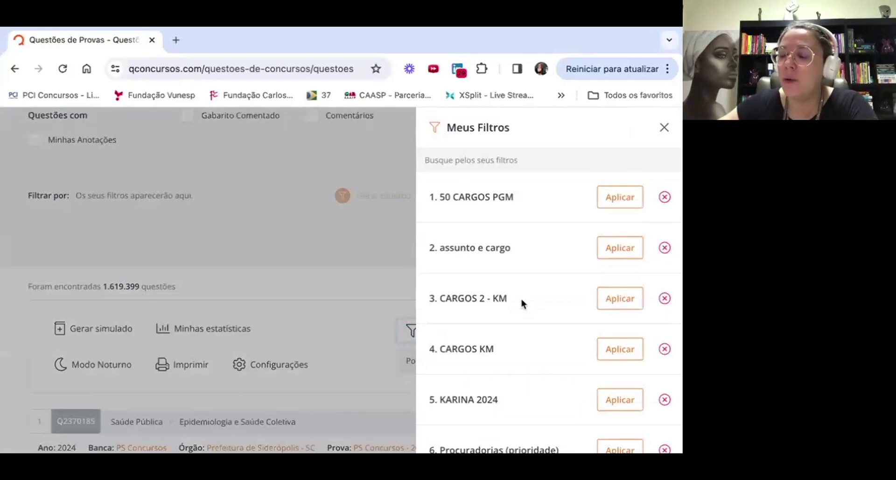
pyautogui.scroll(-3, 522, 301)
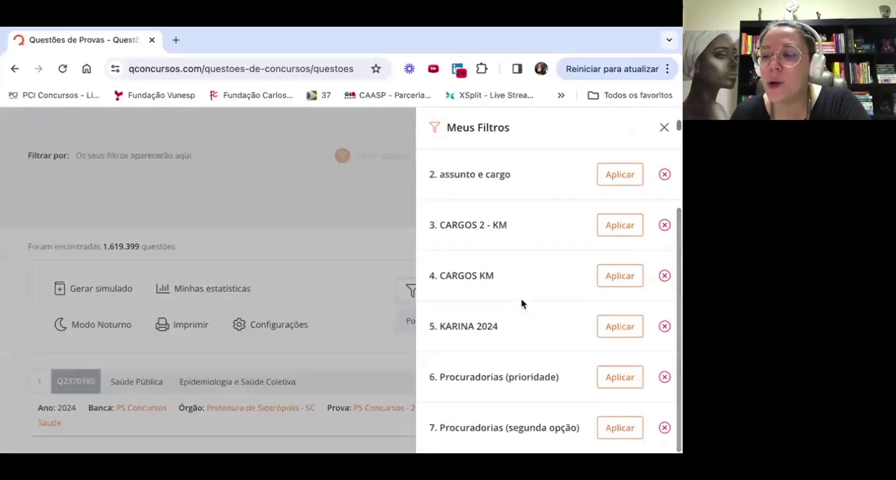
pyautogui.scroll(-3, 521, 300)
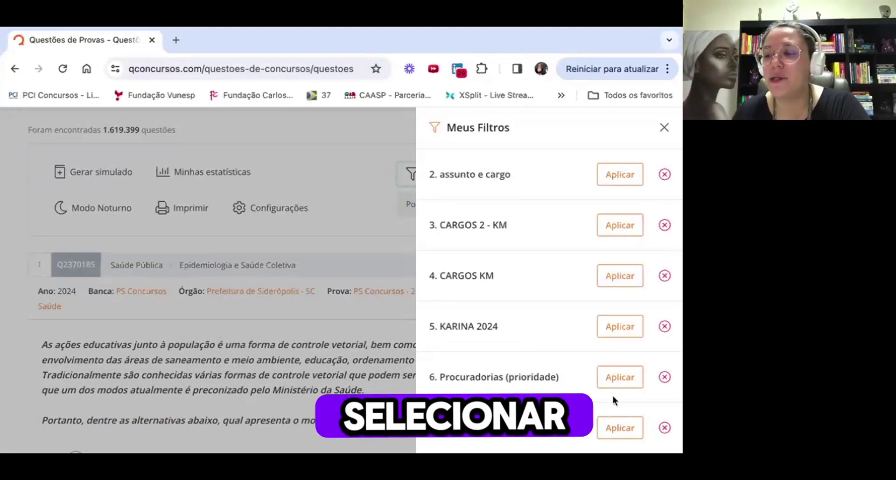
pyautogui.click(621, 379)
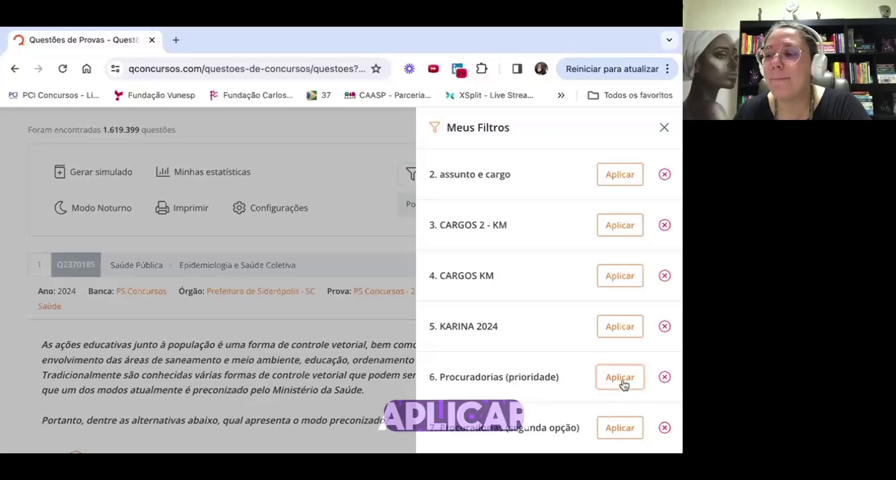
pyautogui.scroll(-5, 360, 325)
pyautogui.scroll(-4, 359, 325)
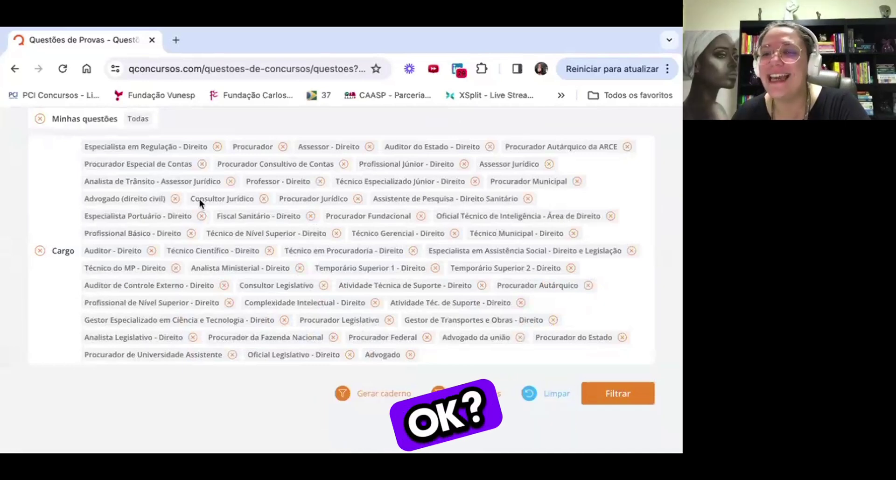
# - Set the Disciplina to Direito Tributário and select the Assunto 19.3 Execução Fiscal
pyautogui.scroll(5, 200, 199)
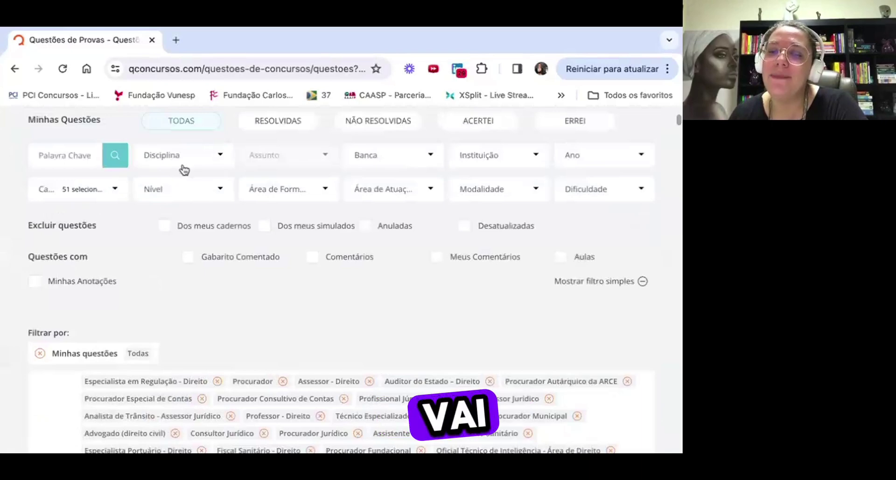
pyautogui.click(184, 167)
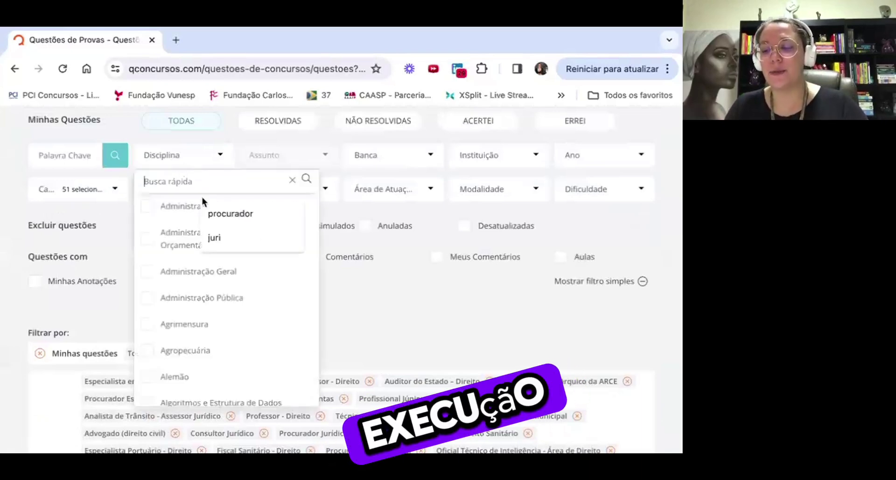
pyautogui.write('direito tr')
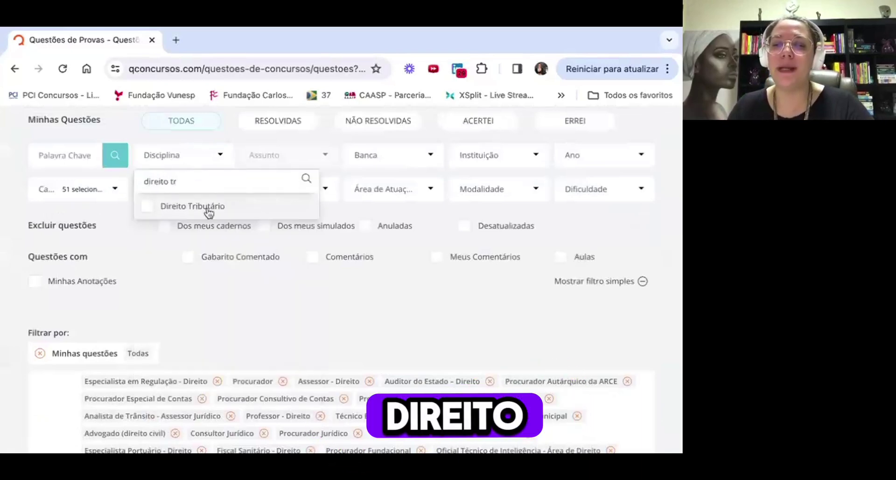
pyautogui.click(216, 209)
pyautogui.click(280, 155)
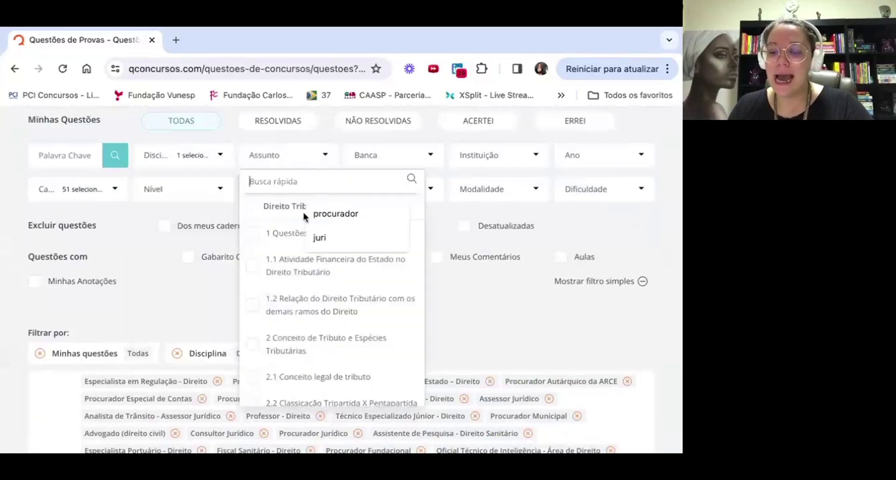
pyautogui.write('execu')
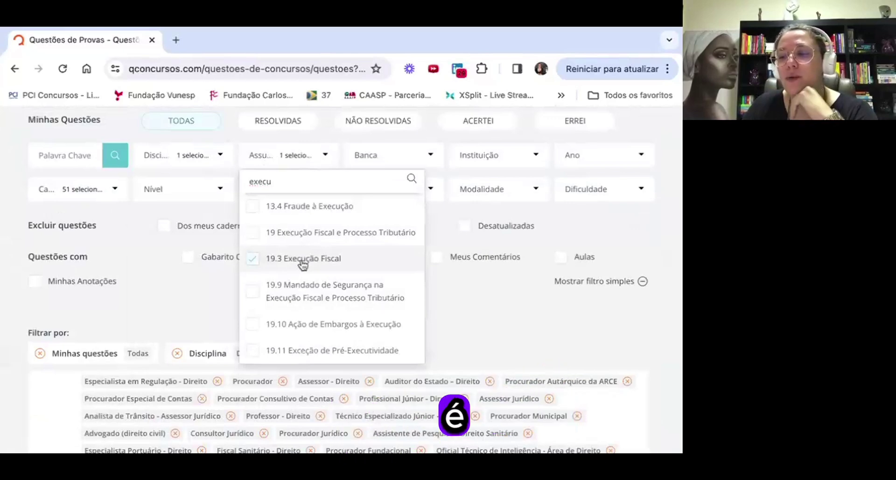
# - Add the subjects 19 Execução Fiscal e Processo Tributário, 19.10 Ação de Embargos à Execução, 19.9 Mandado de Segurança and 19.11 Exceção de Pré-Executividade
pyautogui.click(340, 233)
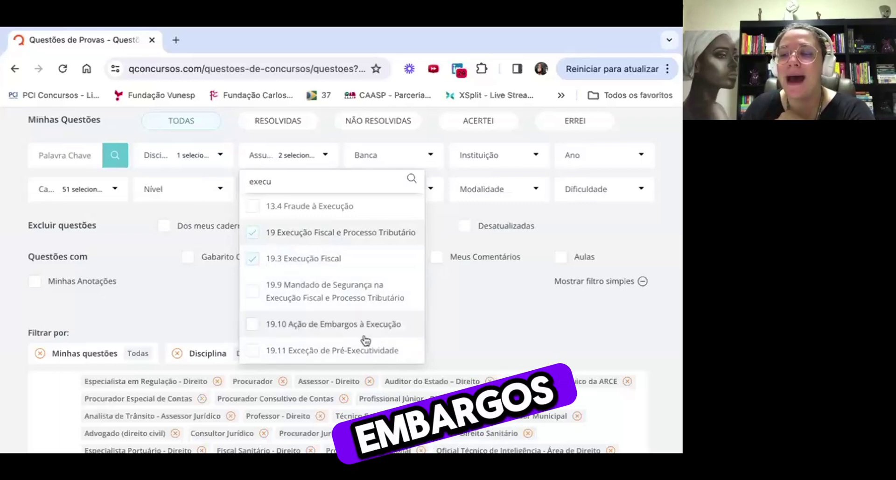
pyautogui.click(337, 333)
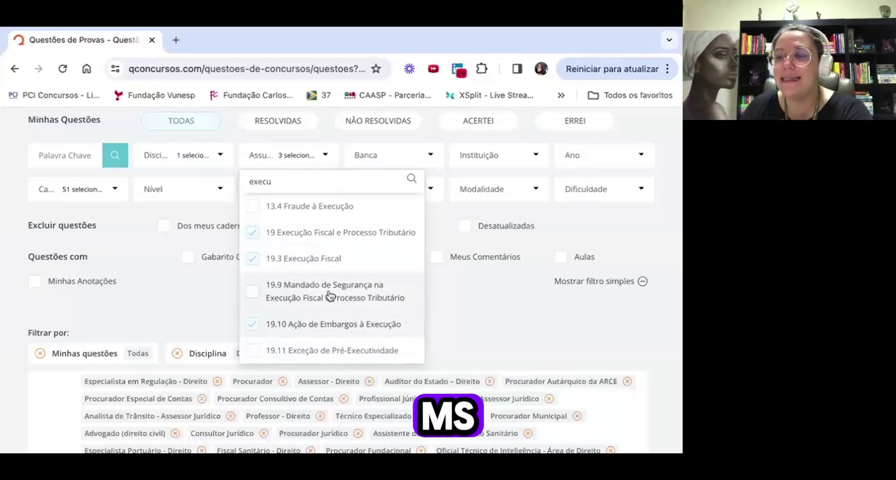
pyautogui.click(358, 295)
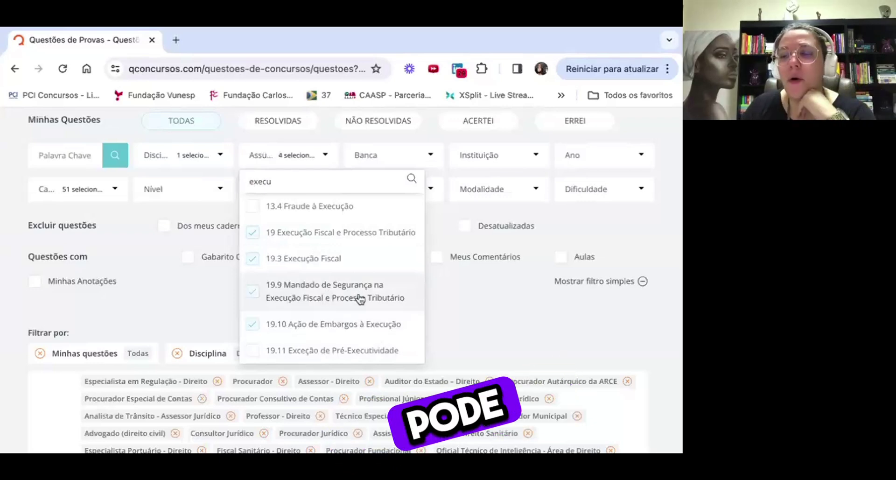
pyautogui.click(377, 351)
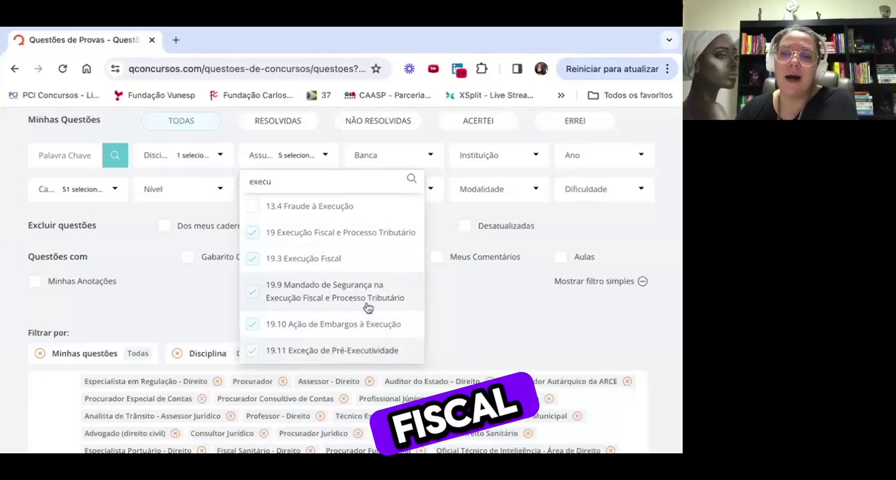
# - Deselect the subjects 19, 19.9, 19.10 and 19.11, keeping only 19.3 Execução Fiscal selected
pyautogui.click(259, 233)
pyautogui.click(251, 257)
pyautogui.click(253, 292)
pyautogui.click(252, 322)
pyautogui.click(255, 349)
pyautogui.click(255, 259)
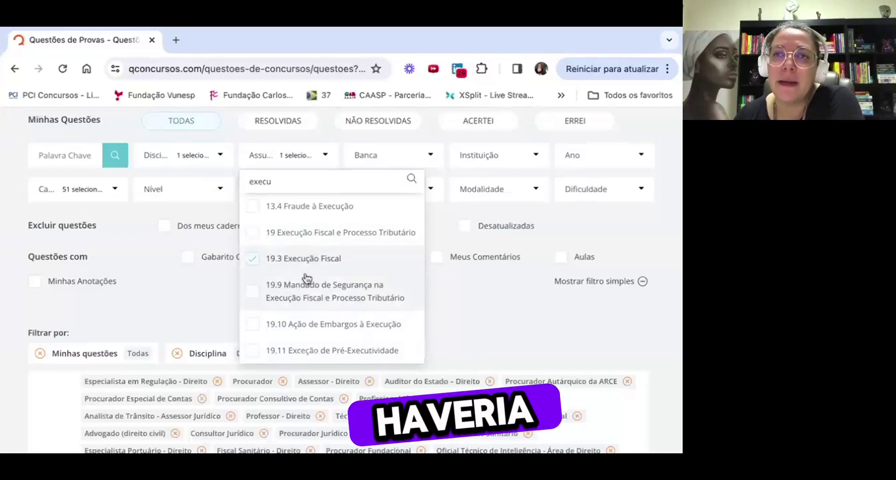
# - Close the Assunto list and filter the questions by the chosen cargos, discipline and subject
pyautogui.click(434, 294)
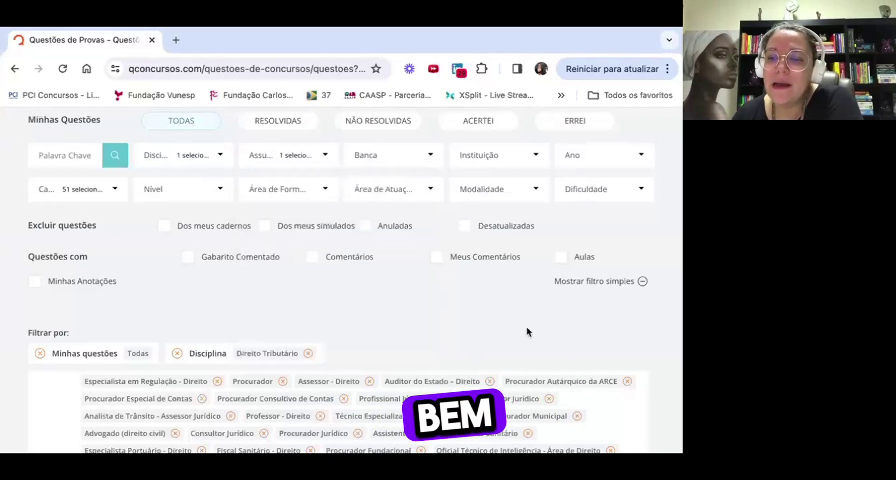
pyautogui.scroll(-8, 526, 327)
pyautogui.click(645, 323)
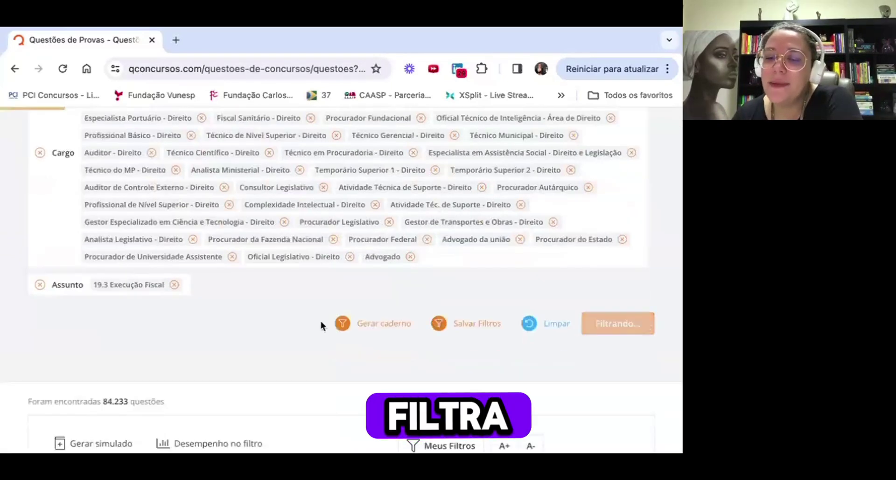
pyautogui.scroll(-5, 320, 325)
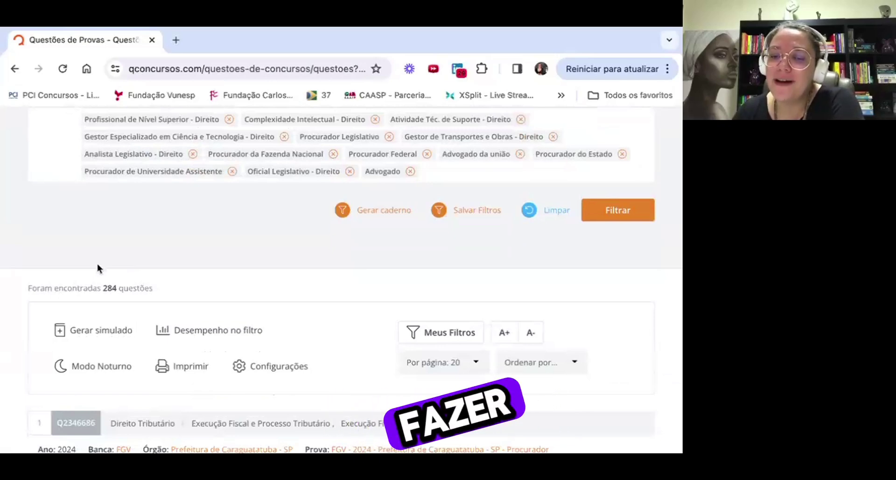
# - Look at the Assunto and Banca options available for narrowing the question filter
pyautogui.scroll(10, 97, 268)
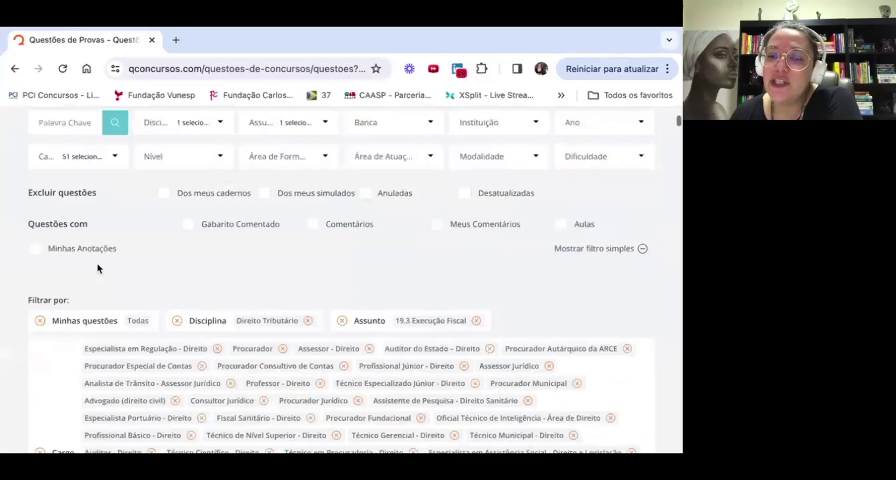
pyautogui.click(310, 229)
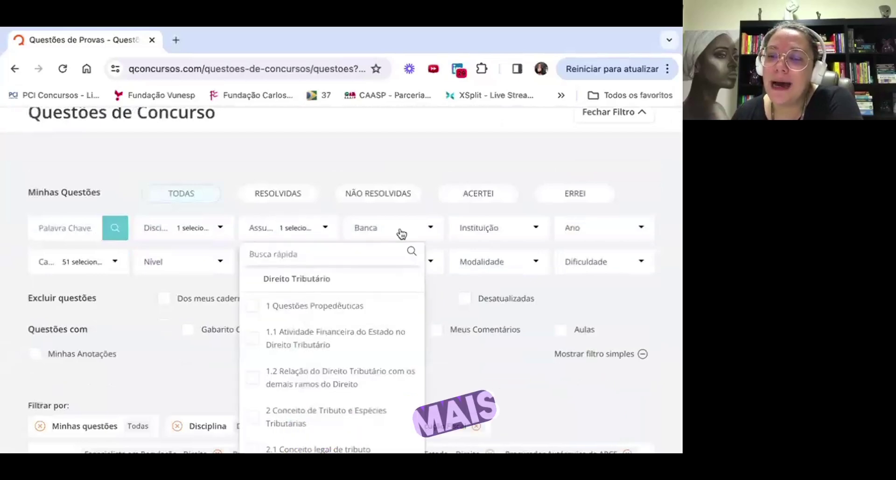
pyautogui.click(399, 230)
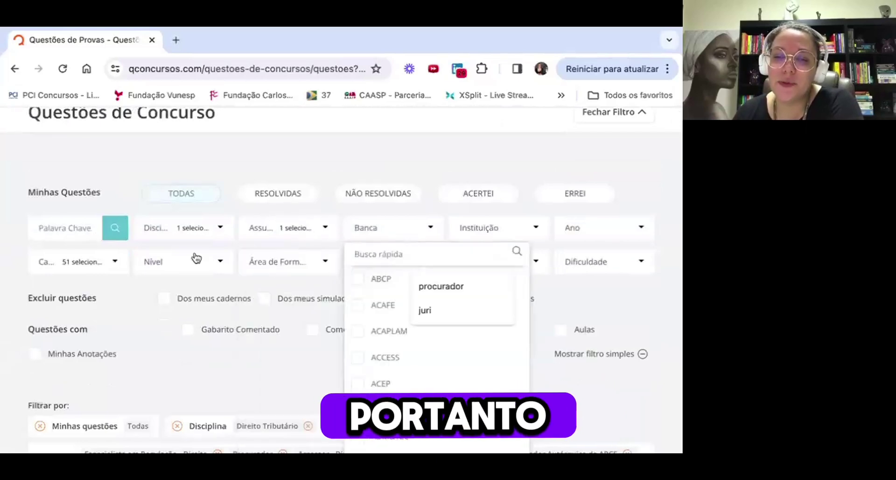
# - Search Assunto for "execu" and add subjects 19 Execução Fiscal e Processo Tributário, 19.9 Mandado de Segurança, 19.10 Ação de Embargos and 19.11 Exceção de Pré-Executividade
pyautogui.click(297, 262)
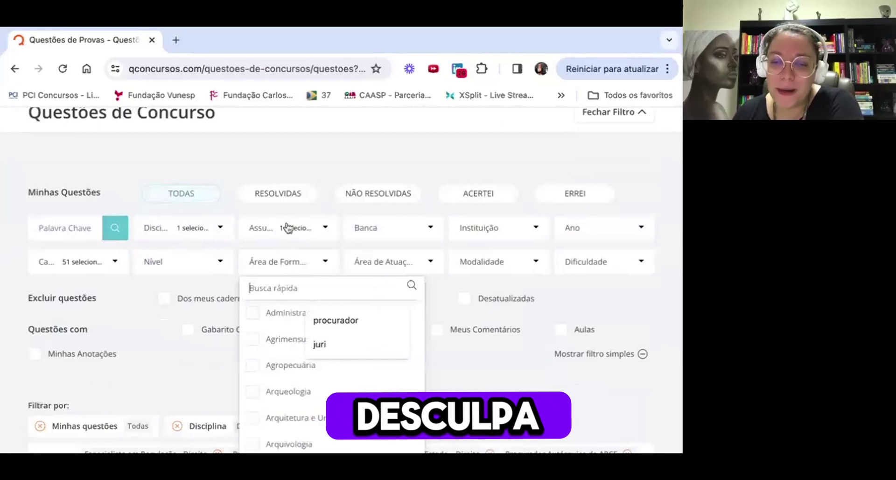
pyautogui.click(287, 228)
pyautogui.click(314, 250)
pyautogui.write('execu')
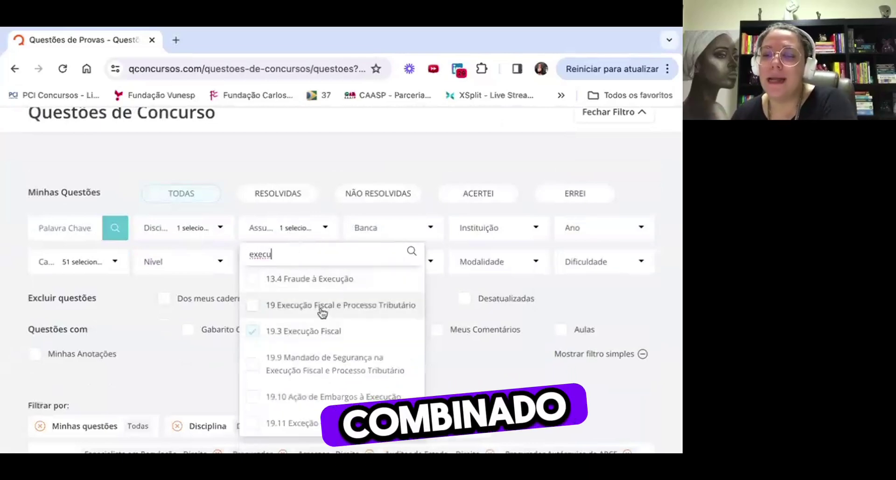
pyautogui.click(322, 311)
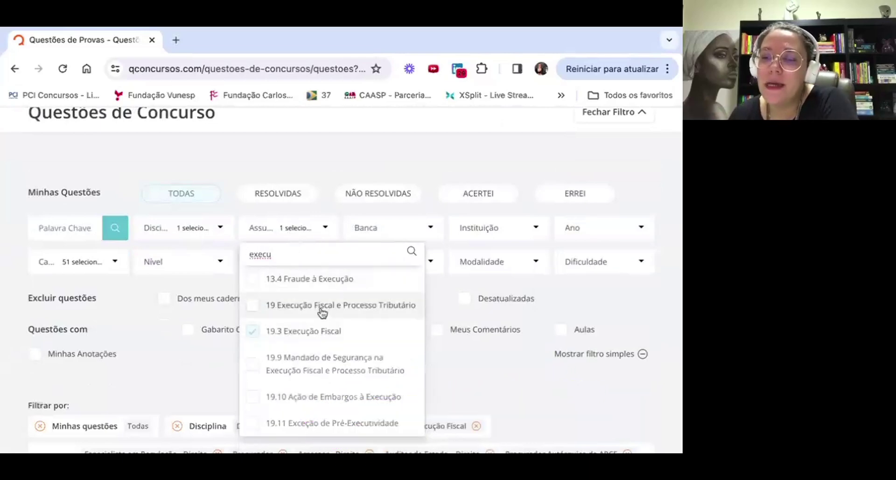
pyautogui.click(316, 362)
pyautogui.click(319, 397)
pyautogui.click(325, 422)
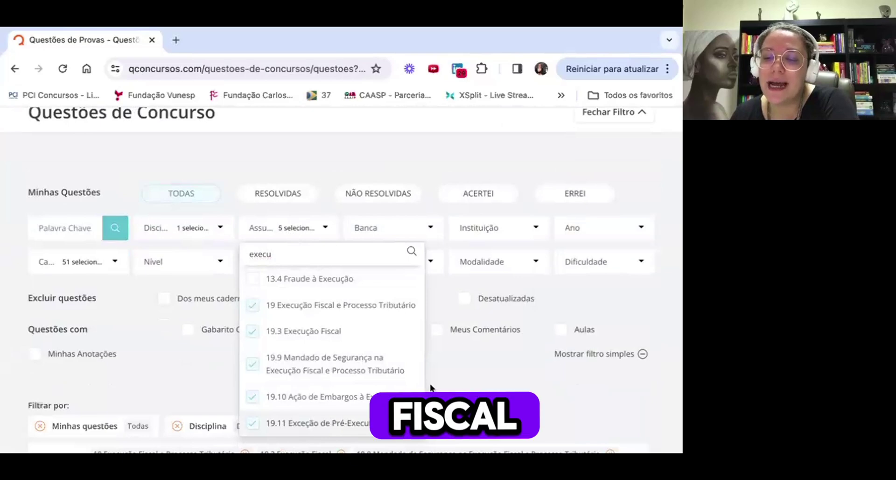
# - Close the Assunto list and filter the questions by the expanded set of execução fiscal subjects
pyautogui.click(471, 405)
pyautogui.scroll(-9, 472, 405)
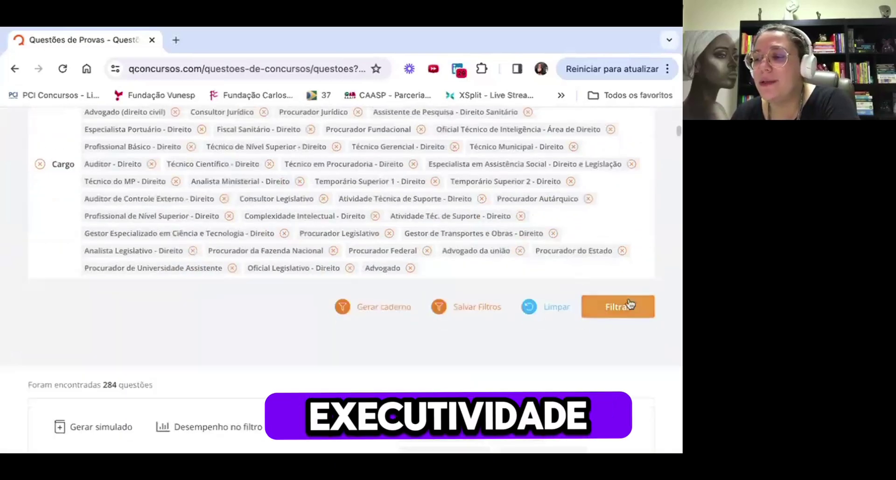
pyautogui.click(630, 304)
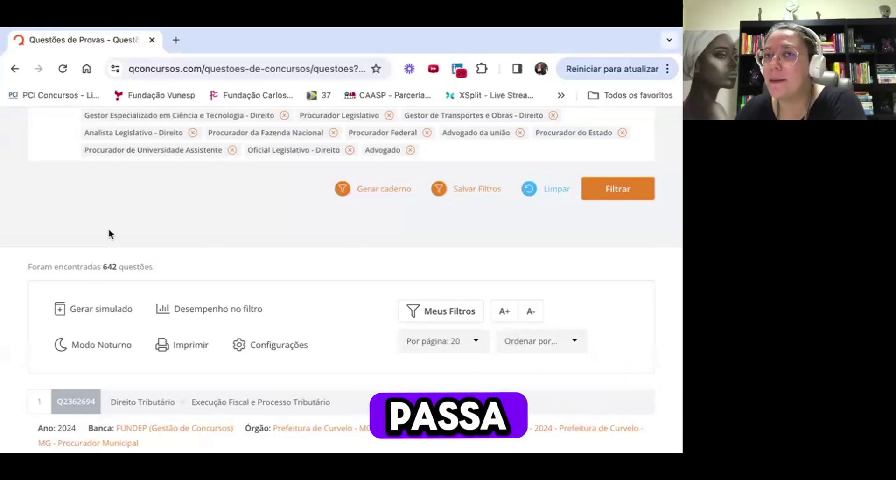
# - Search the disciplines for "legis" and add Legislação Federal alongside Direito Tributário
pyautogui.scroll(10, 108, 229)
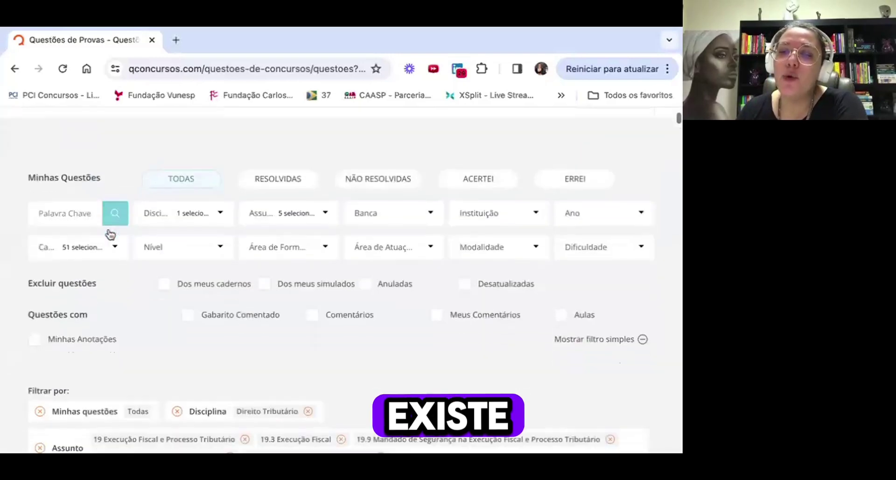
pyautogui.click(183, 211)
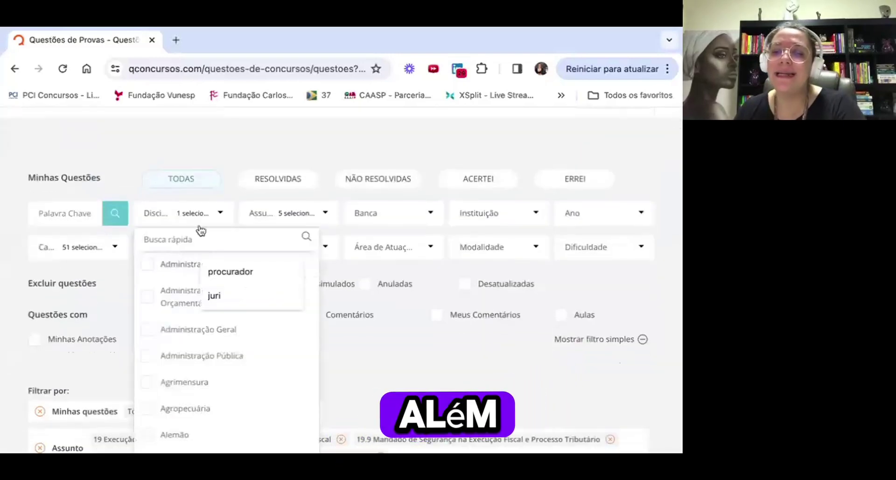
pyautogui.write('legis')
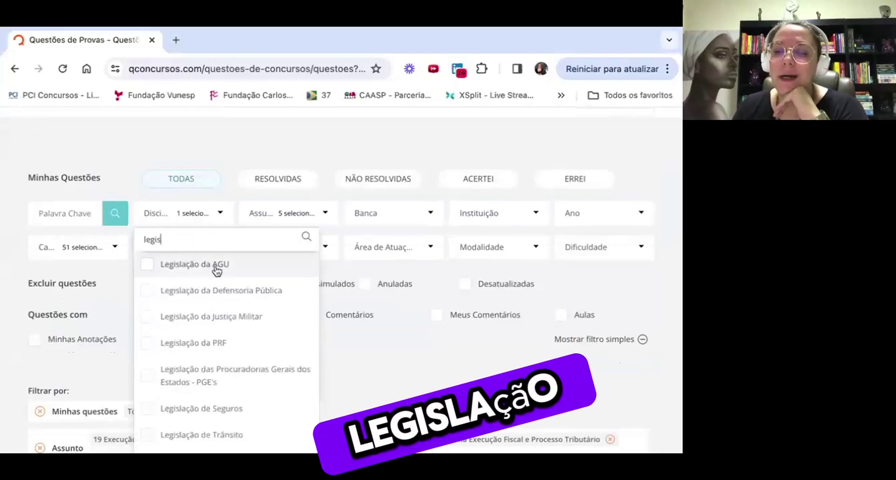
pyautogui.scroll(-3, 230, 306)
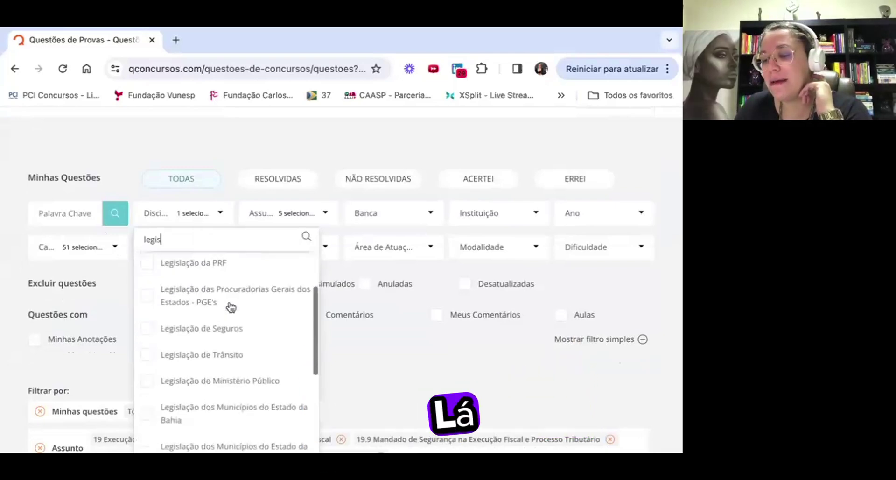
pyautogui.scroll(-6, 230, 306)
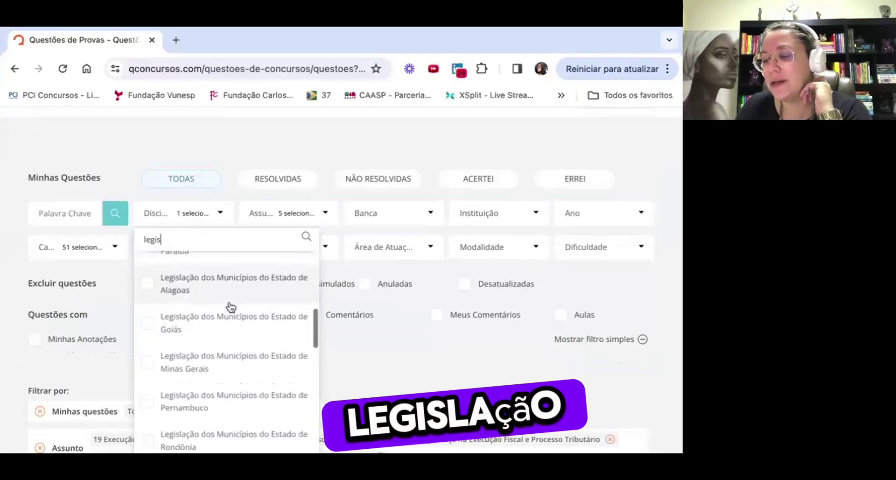
pyautogui.scroll(-7, 230, 306)
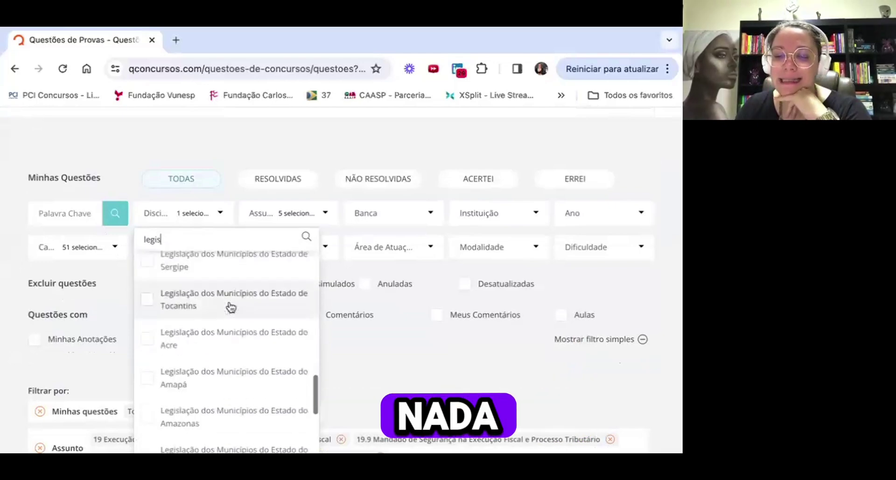
pyautogui.scroll(-9, 230, 306)
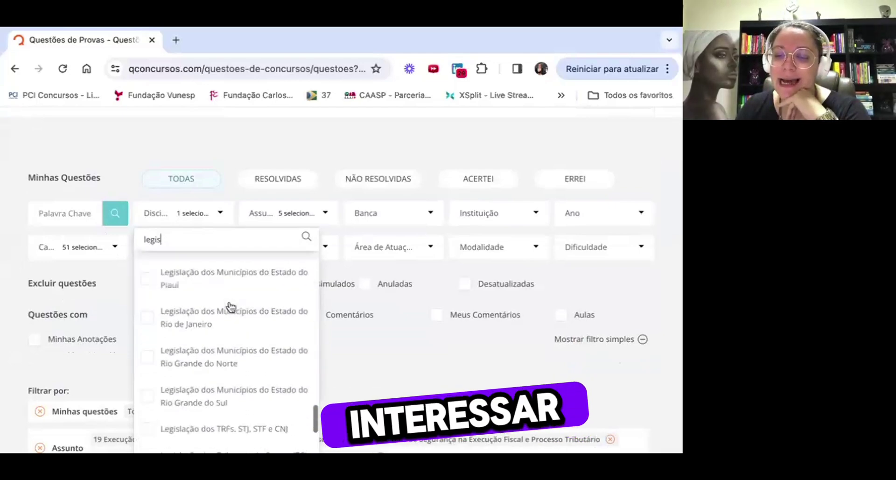
pyautogui.scroll(-6, 230, 306)
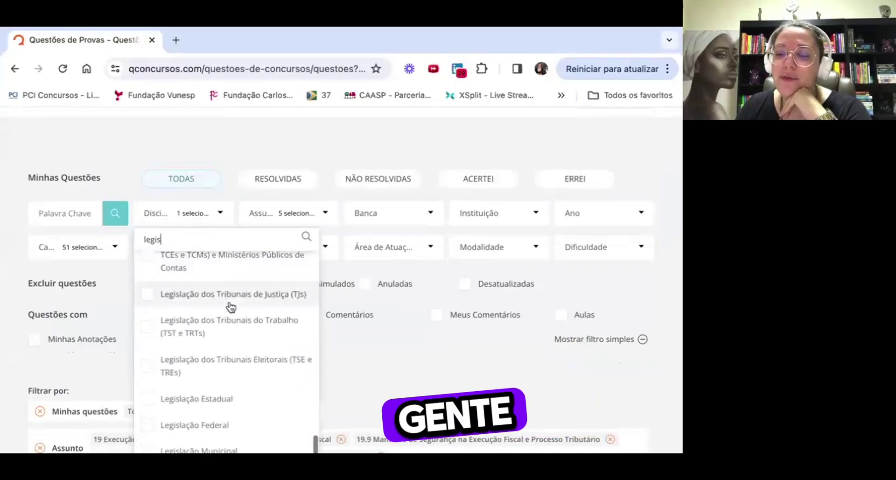
pyautogui.scroll(-1, 335, 321)
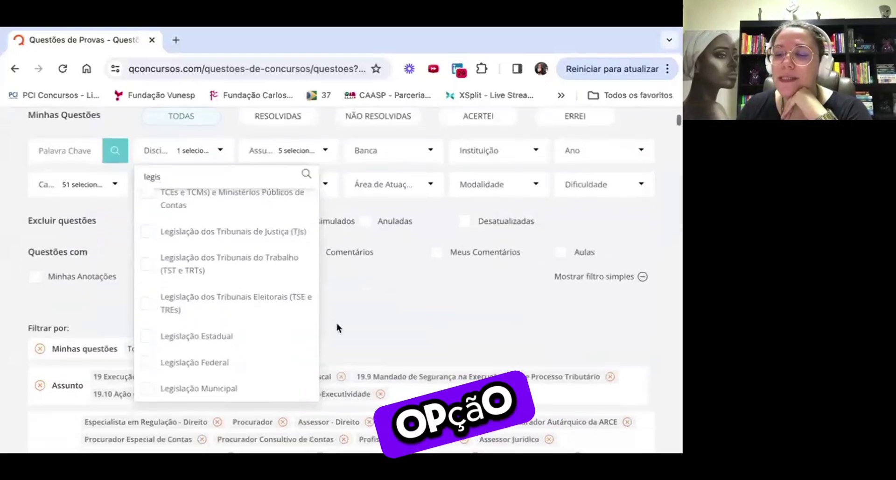
pyautogui.click(208, 366)
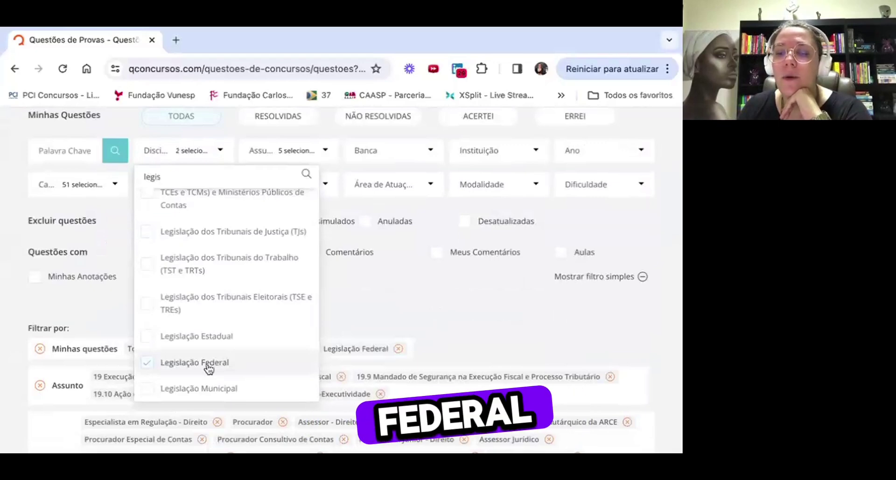
pyautogui.click(412, 299)
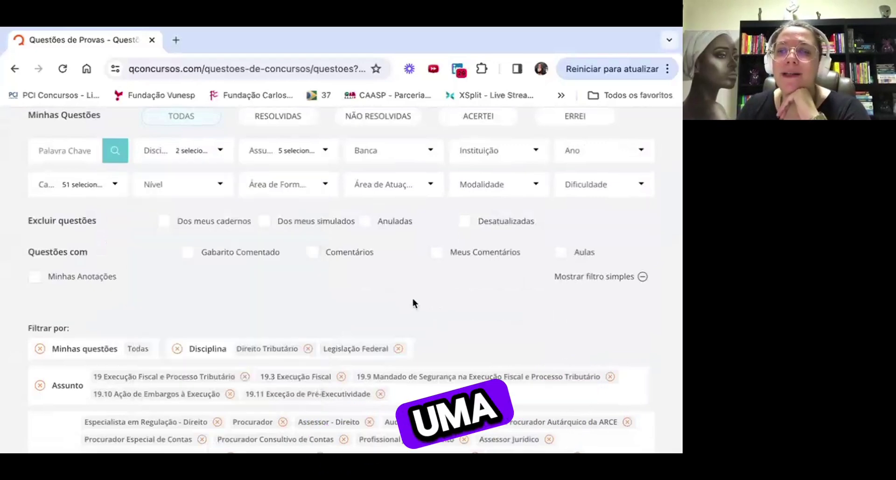
# - Search the subjects for law 6.830 and add 437 Lei nº 6.830 de 1980 - Cobrança Judicial da Dívida Ativa da Fazenda Pública
pyautogui.click(175, 148)
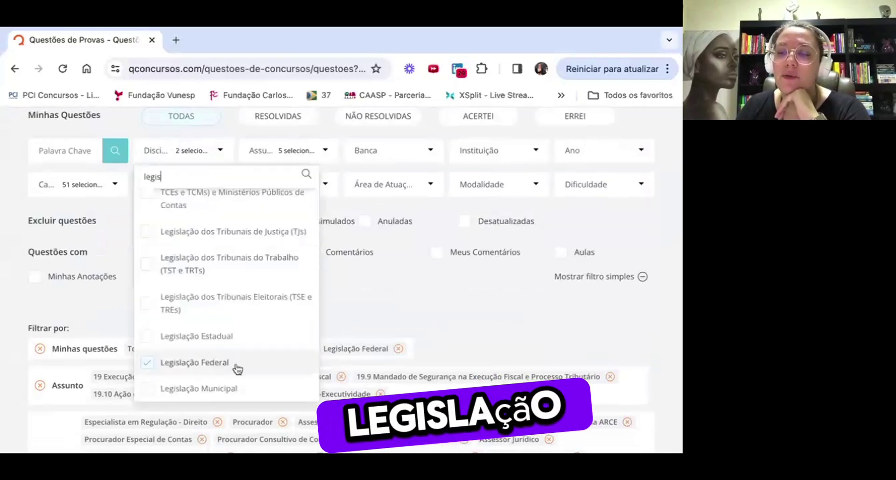
pyautogui.click(315, 152)
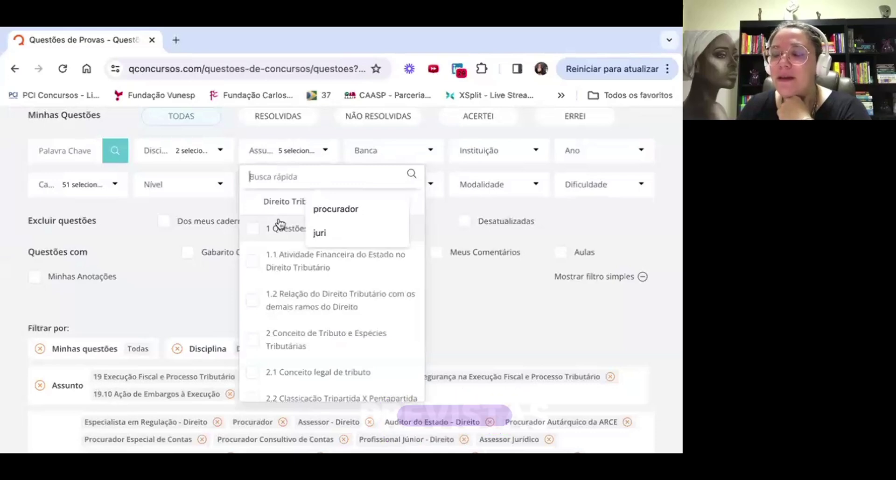
pyautogui.write('6.8')
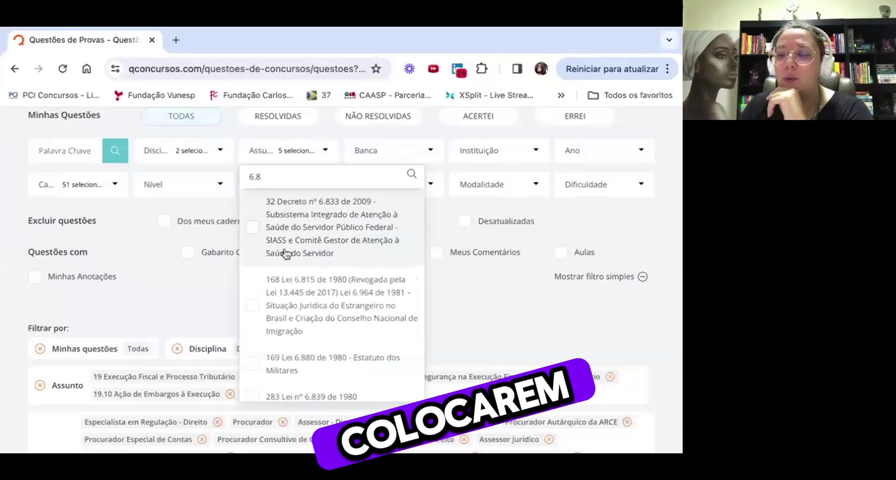
pyautogui.scroll(-1, 289, 265)
pyautogui.scroll(1, 287, 266)
pyautogui.write('30')
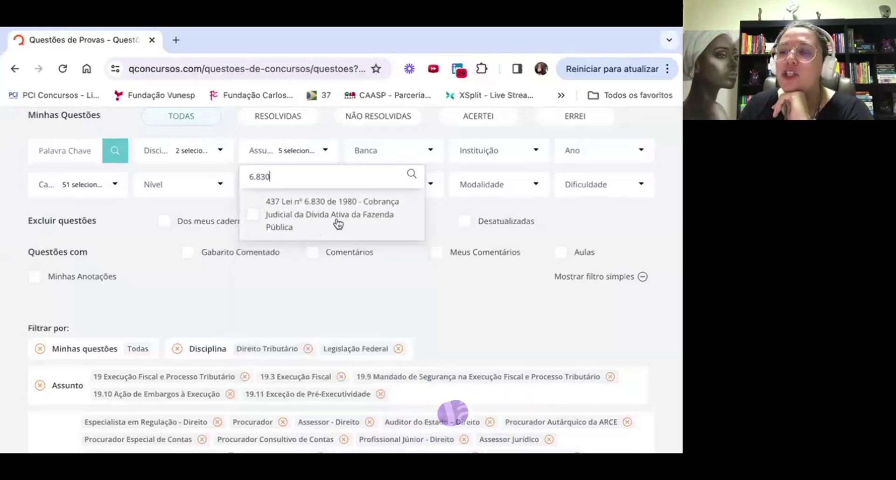
pyautogui.press('BackSpace')
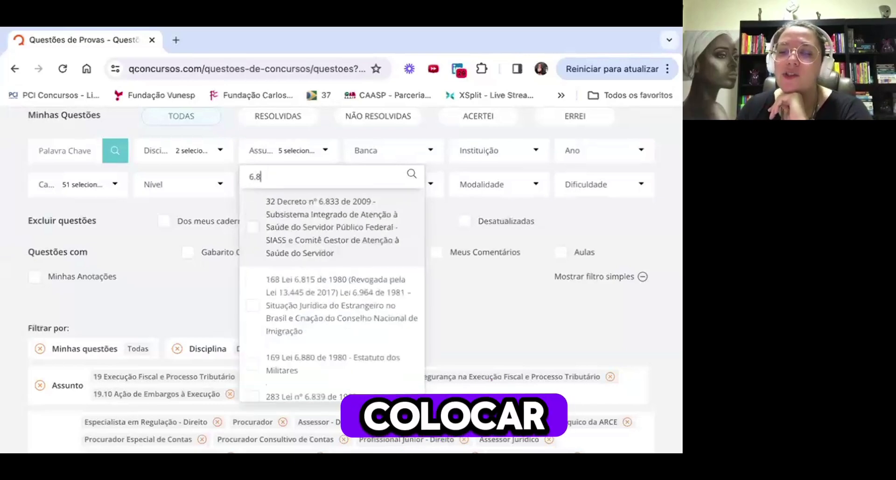
pyautogui.scroll(-2, 364, 271)
pyautogui.scroll(-2, 364, 271)
pyautogui.scroll(3, 363, 271)
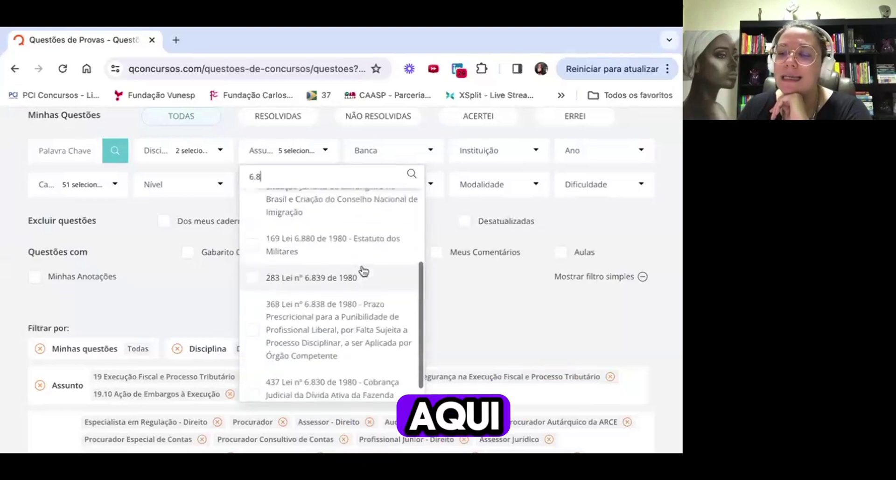
pyautogui.scroll(-3, 364, 271)
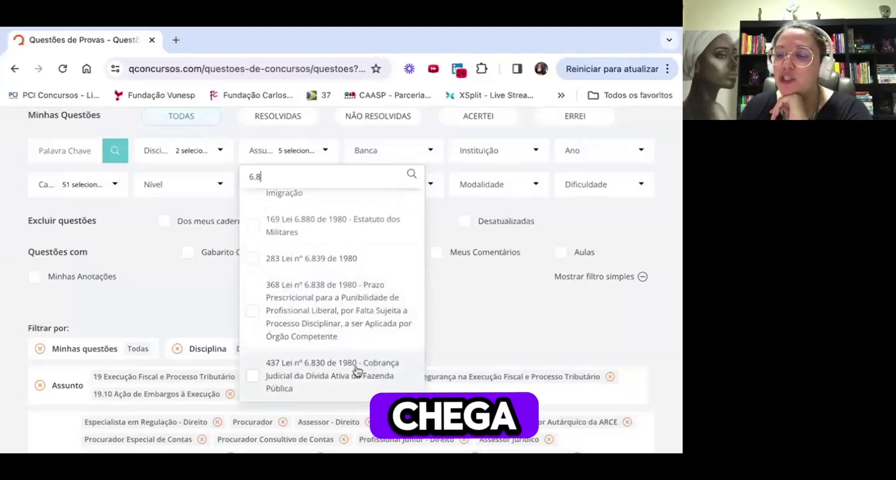
pyautogui.click(351, 380)
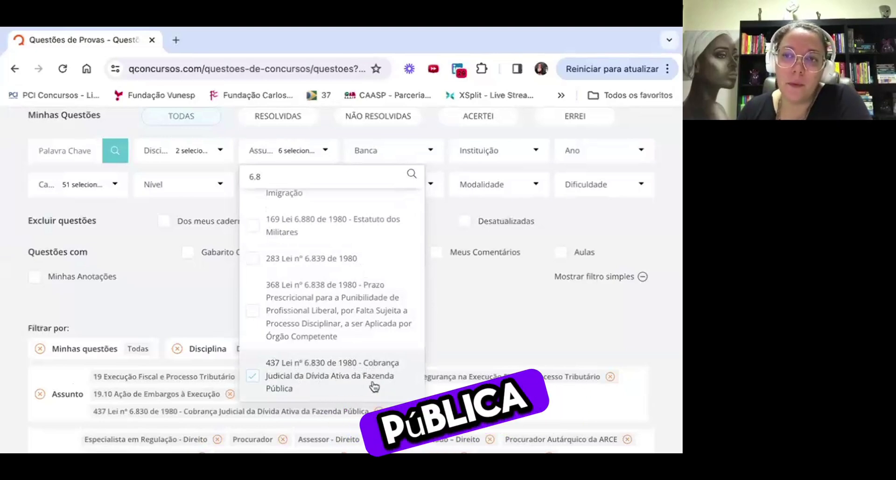
# - Filter the questions with Legislação Federal and the Lei nº 6.830 subject included, and review the results and selected cargos
pyautogui.click(485, 349)
pyautogui.scroll(-9, 485, 346)
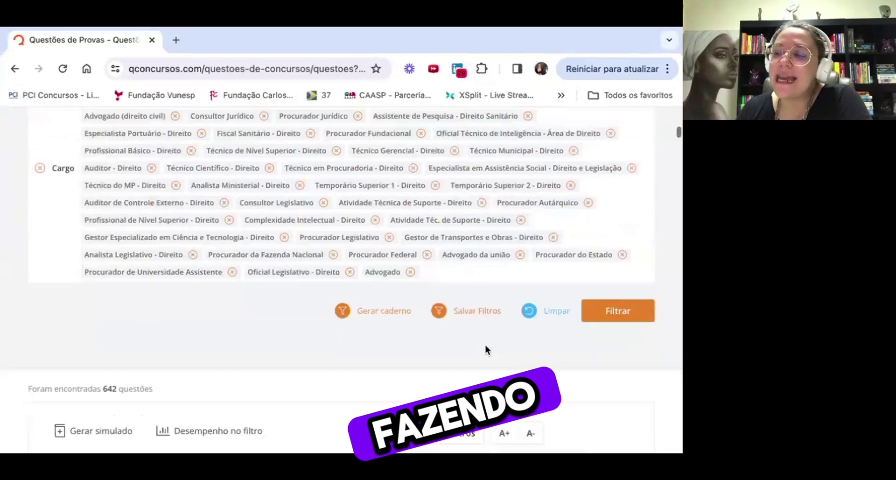
pyautogui.click(617, 308)
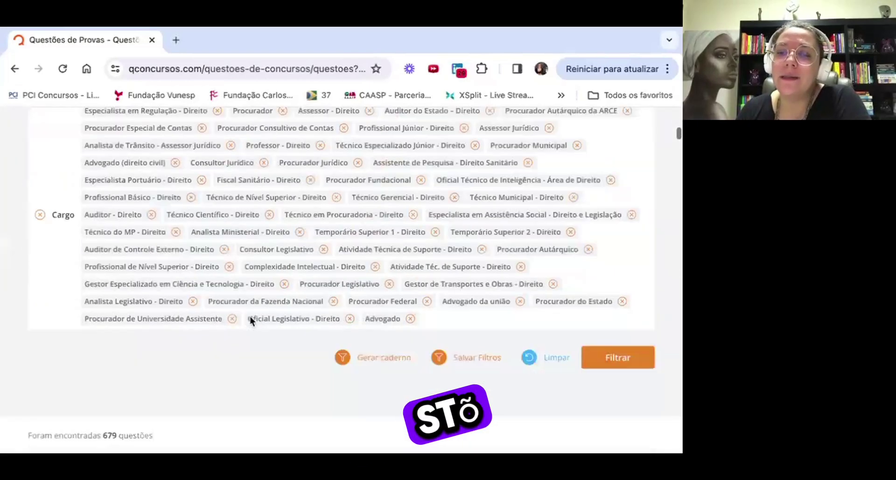
pyautogui.scroll(-4, 121, 208)
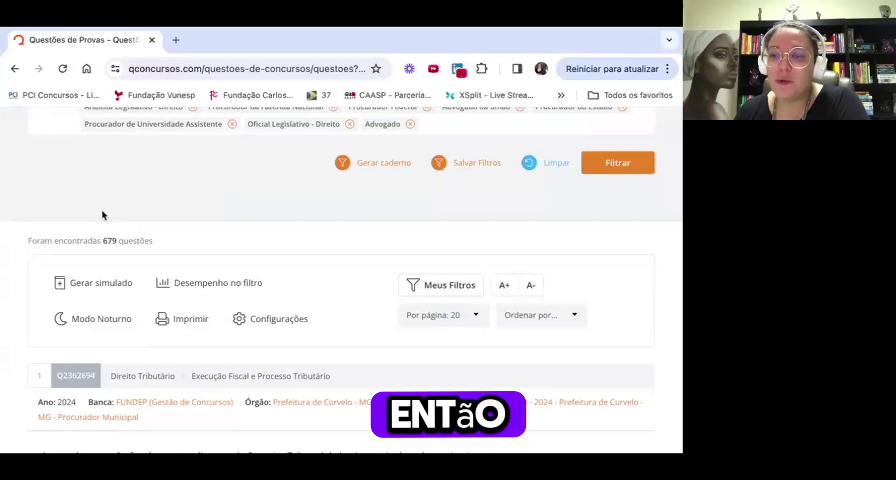
pyautogui.scroll(5, 102, 214)
pyautogui.scroll(3, 102, 214)
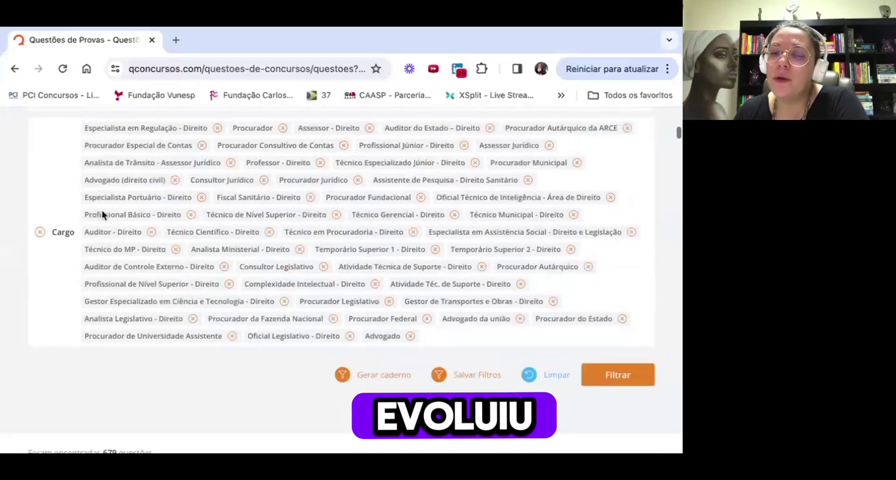
pyautogui.scroll(-6, 100, 208)
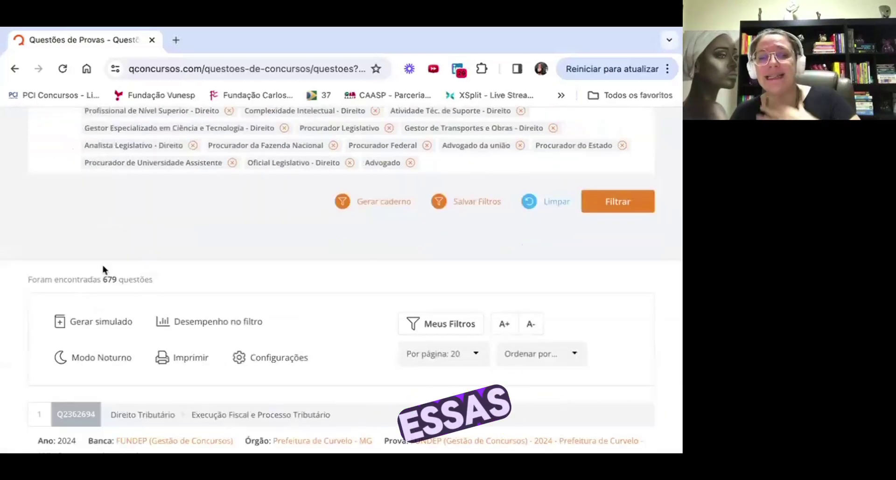
# - Remove the whole Cargo selection from the active filters and apply the saved filter Procuradorias (segunda opção)
pyautogui.scroll(3, 105, 269)
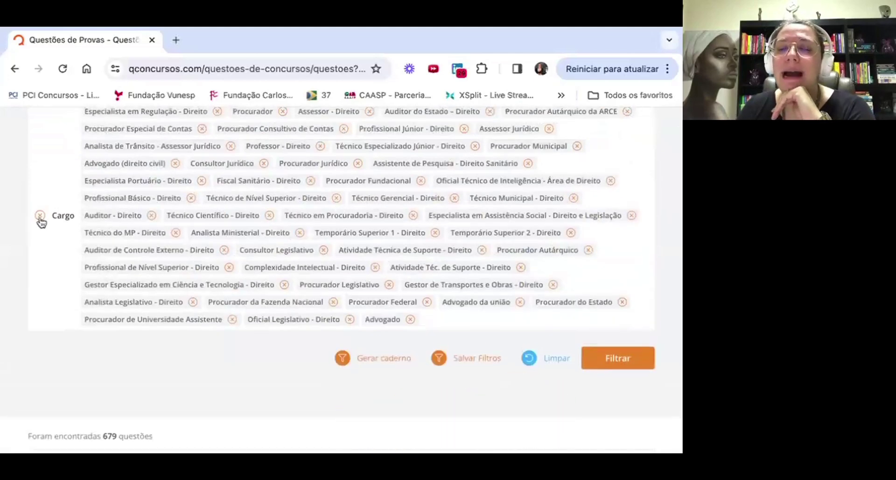
pyautogui.scroll(-5, 40, 219)
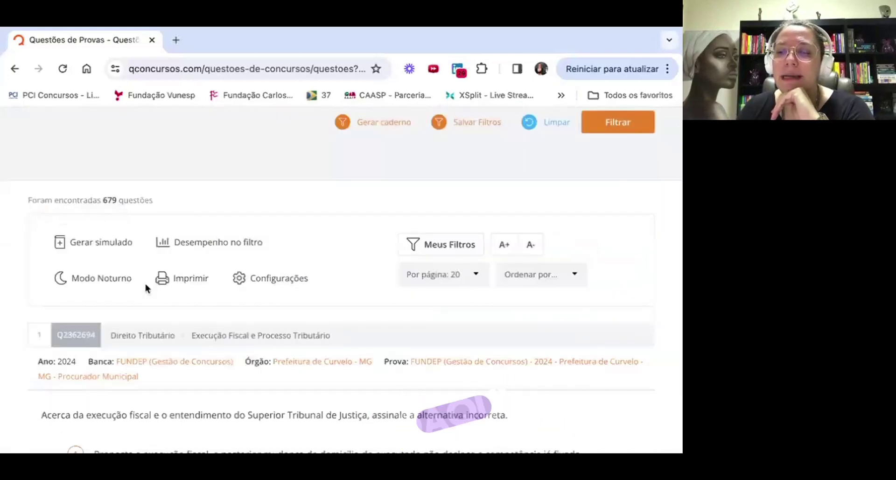
pyautogui.scroll(2, 145, 285)
pyautogui.click(430, 325)
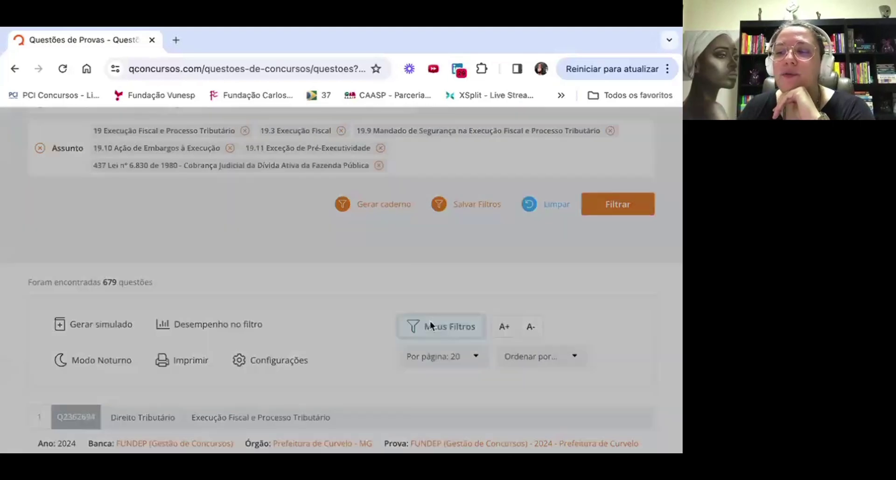
pyautogui.scroll(-1, 497, 326)
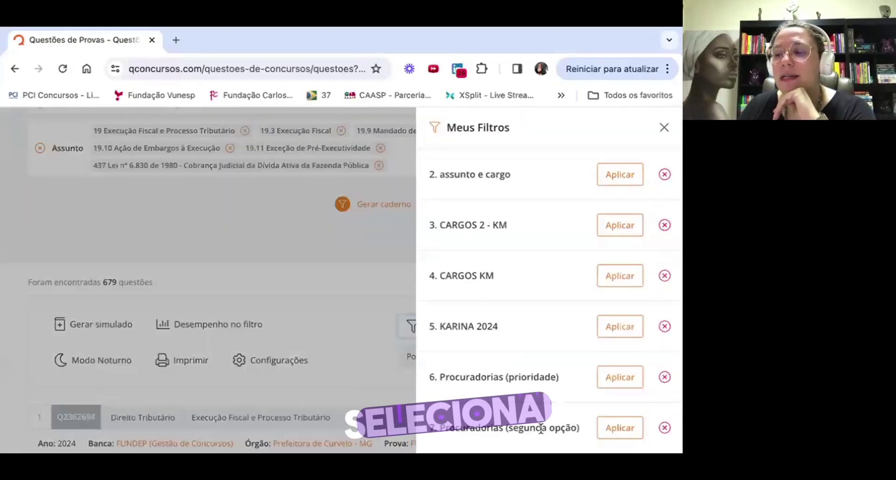
pyautogui.click(620, 427)
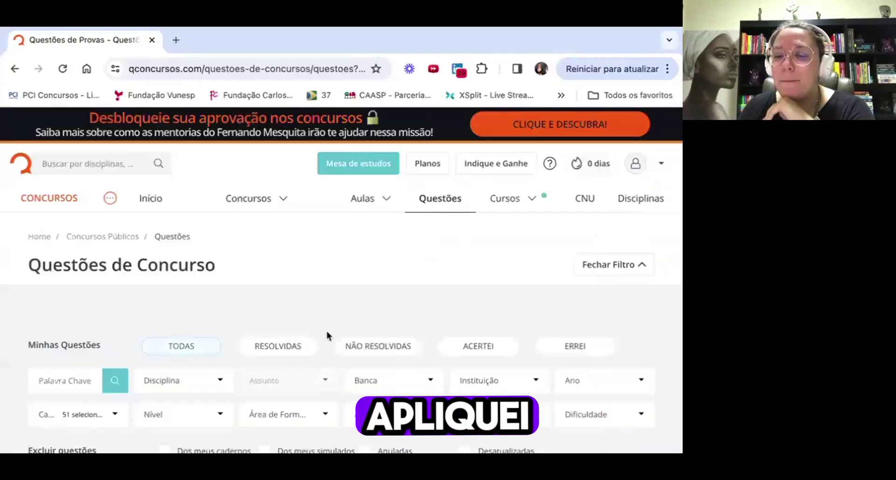
# - Filter the questions by the cargos of the applied saved filter and review the results
pyautogui.scroll(-15, 325, 328)
pyautogui.click(619, 339)
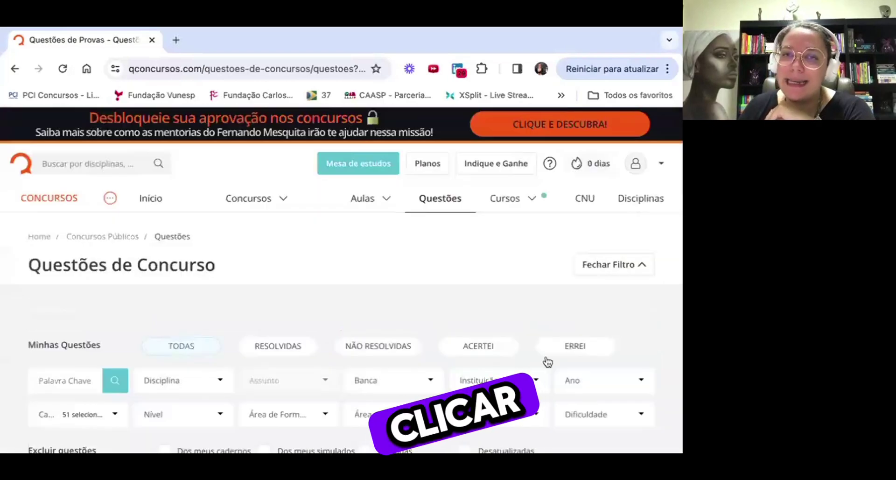
pyautogui.scroll(-15, 521, 344)
pyautogui.scroll(5, 520, 344)
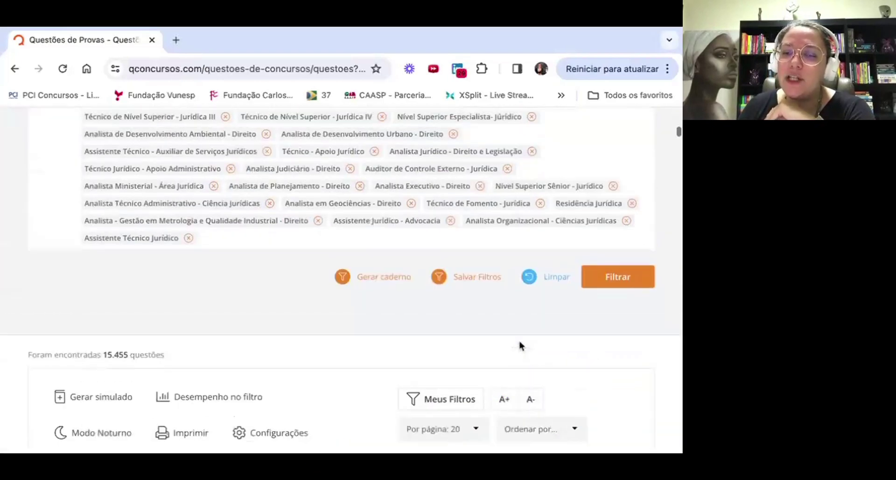
pyautogui.scroll(3, 213, 239)
pyautogui.scroll(-8, 213, 239)
pyautogui.scroll(4, 213, 239)
# - Add Direito Tributário and Legislação Federal as disciplines, searching for "tribut" and "legislaç"
pyautogui.scroll(5, 212, 240)
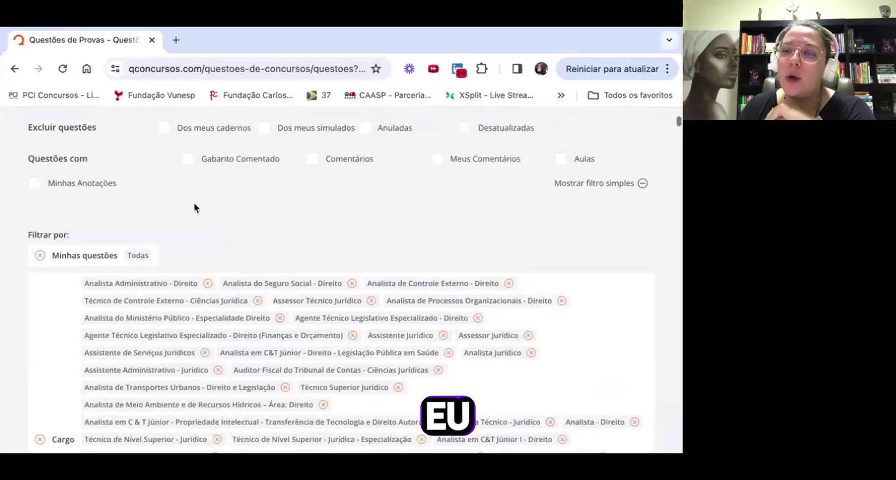
pyautogui.click(174, 156)
pyautogui.write('tribut')
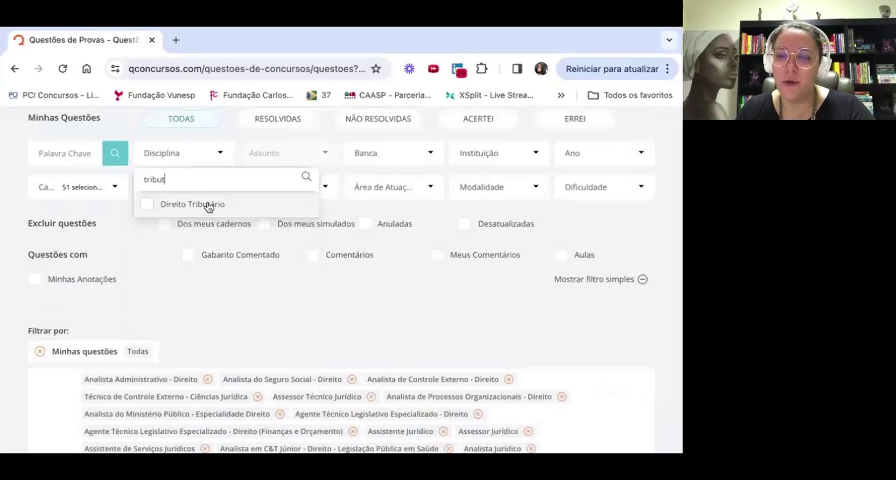
pyautogui.click(209, 206)
pyautogui.doubleClick(182, 179)
pyautogui.write('legisla')
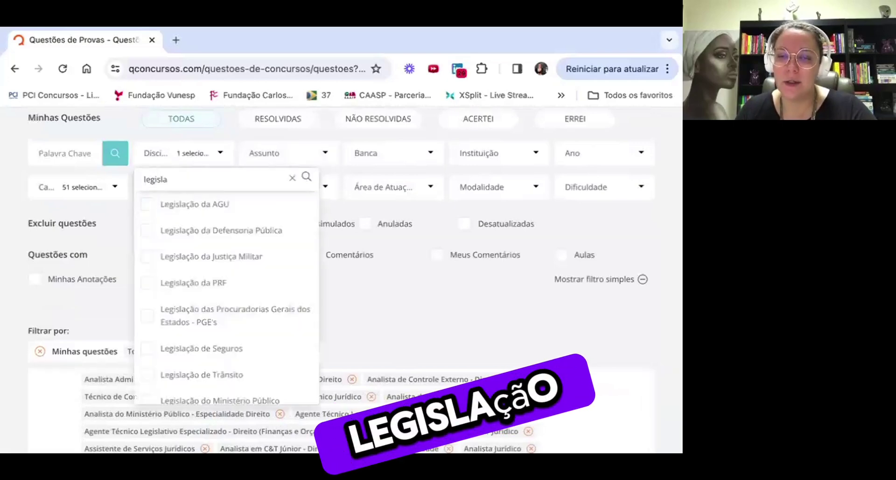
pyautogui.write('ç')
pyautogui.scroll(-10, 219, 267)
pyautogui.scroll(-5, 220, 267)
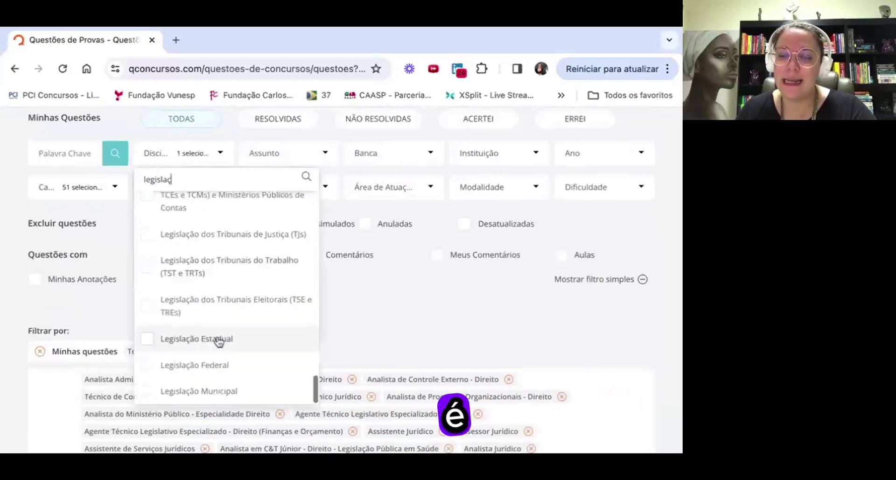
pyautogui.click(216, 365)
# - Search the subjects for "execuç" and select 19 Execução Fiscal e Processo Tributário, 19.3 Execução Fiscal, 19.9 Mandado de Segurança and 19.10 Ação de Embargos à Execução
pyautogui.click(307, 159)
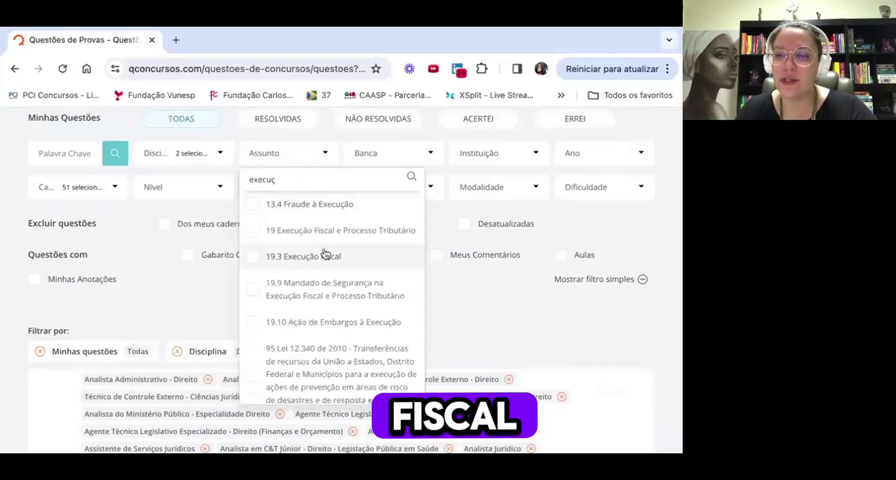
pyautogui.click(304, 235)
pyautogui.click(306, 264)
pyautogui.click(312, 292)
pyautogui.click(314, 321)
pyautogui.scroll(-1, 319, 320)
pyautogui.scroll(-3, 318, 320)
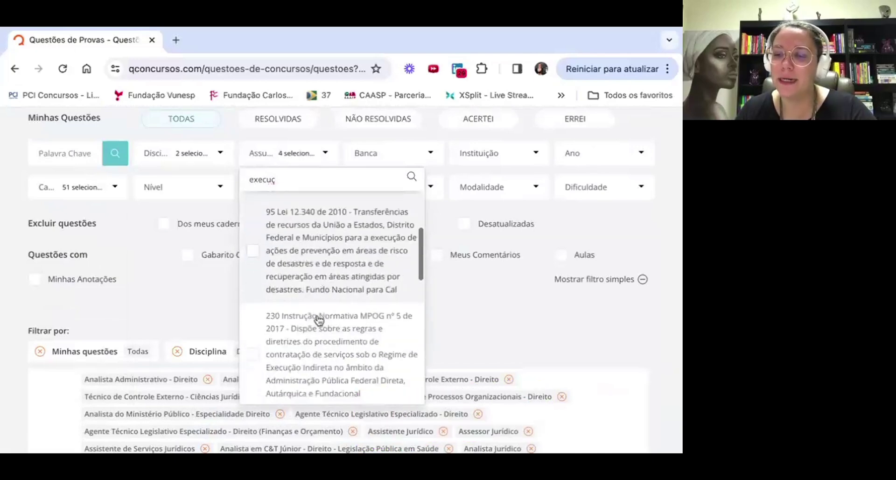
# - Search the subjects for "6.830" and add 437 Lei nº 6.830 de 1980 - Cobrança Judicial da Dívida Ativa da Fazenda Pública
pyautogui.doubleClick(271, 177)
pyautogui.write('6.')
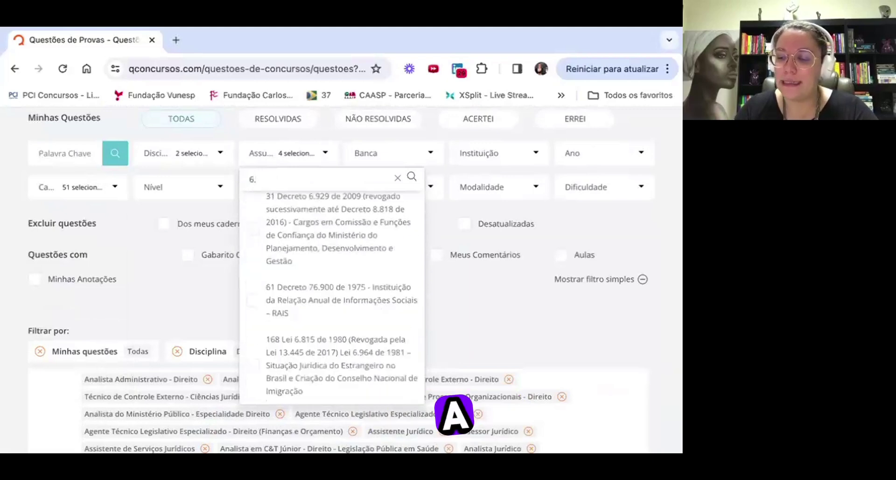
pyautogui.write('830')
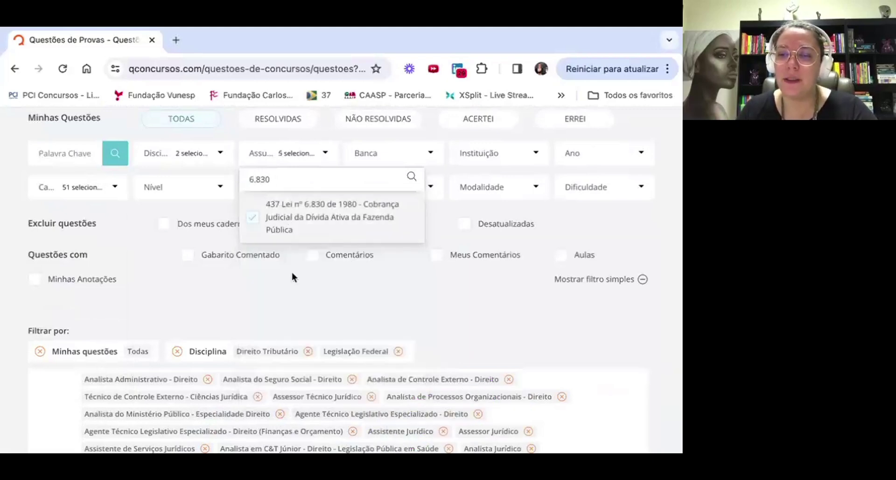
pyautogui.click(292, 276)
# - Filter the questions by the selected cargos, two disciplines and five subjects, and review the results and active filters
pyautogui.scroll(-10, 302, 274)
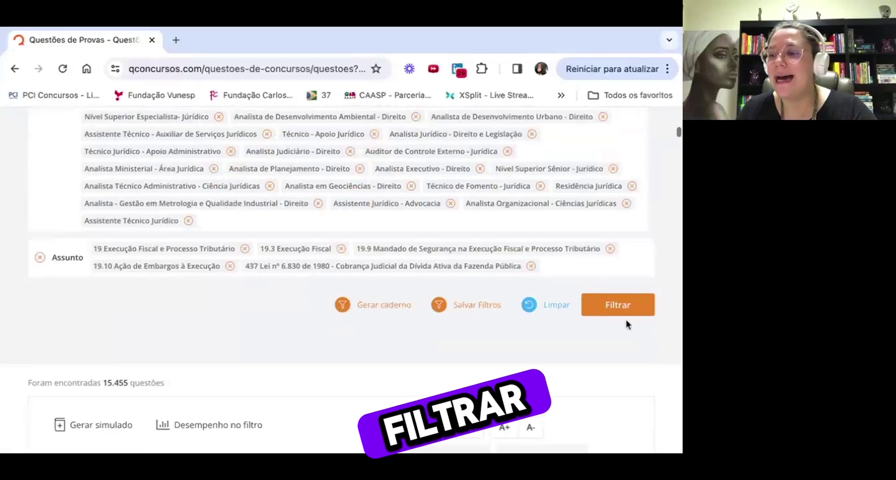
pyautogui.click(614, 311)
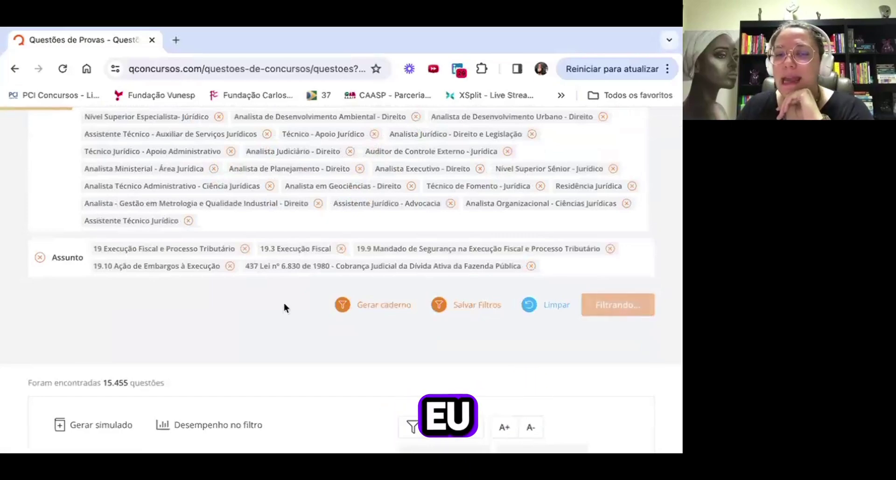
pyautogui.scroll(-8, 284, 306)
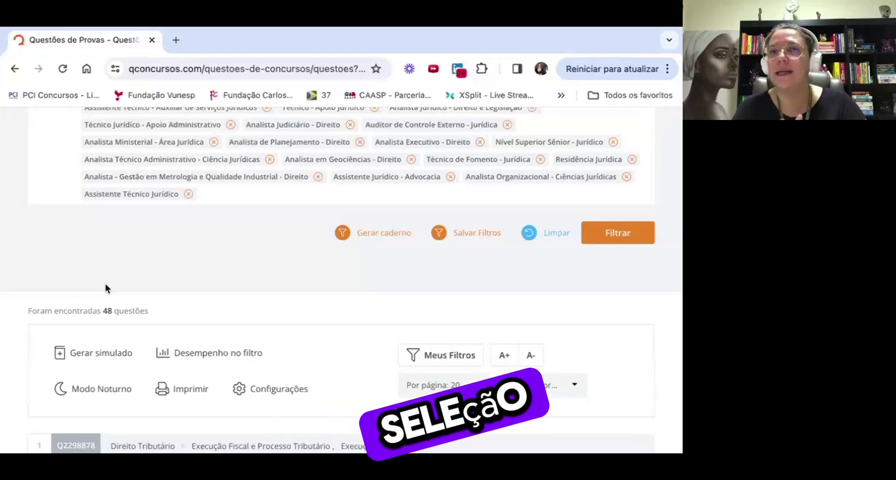
pyautogui.scroll(10, 105, 284)
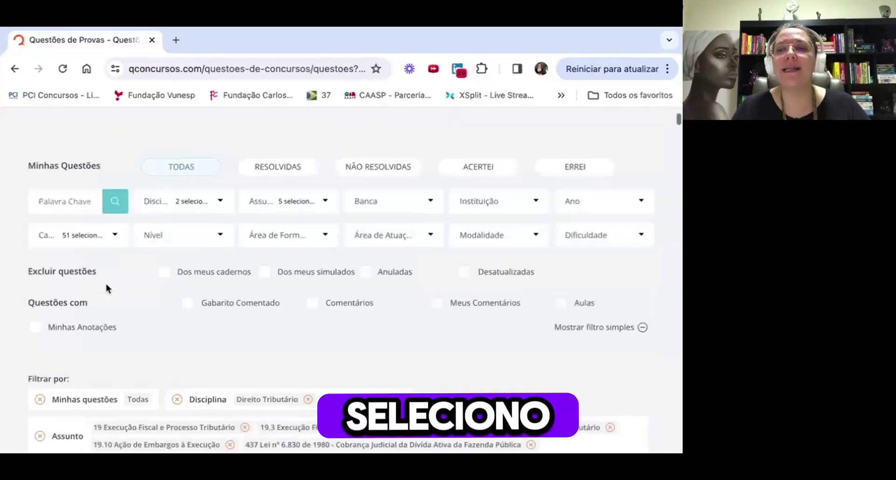
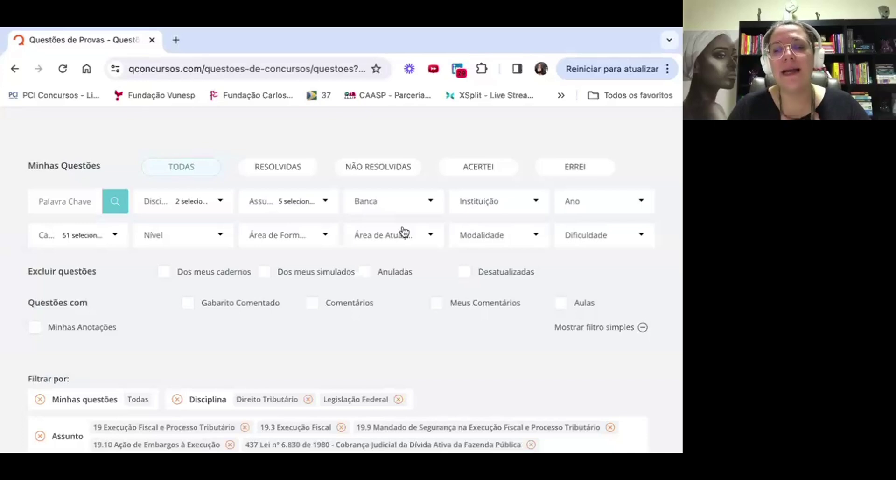
pyautogui.scroll(-6, 404, 231)
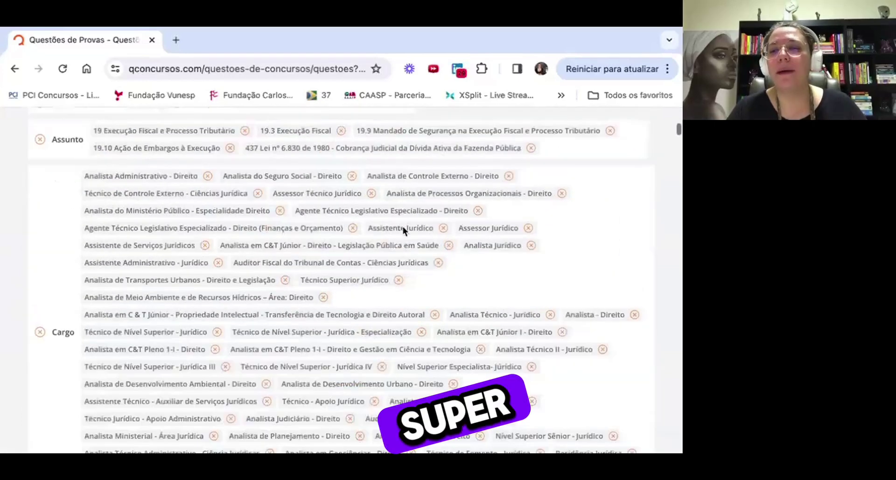
pyautogui.scroll(2, 403, 230)
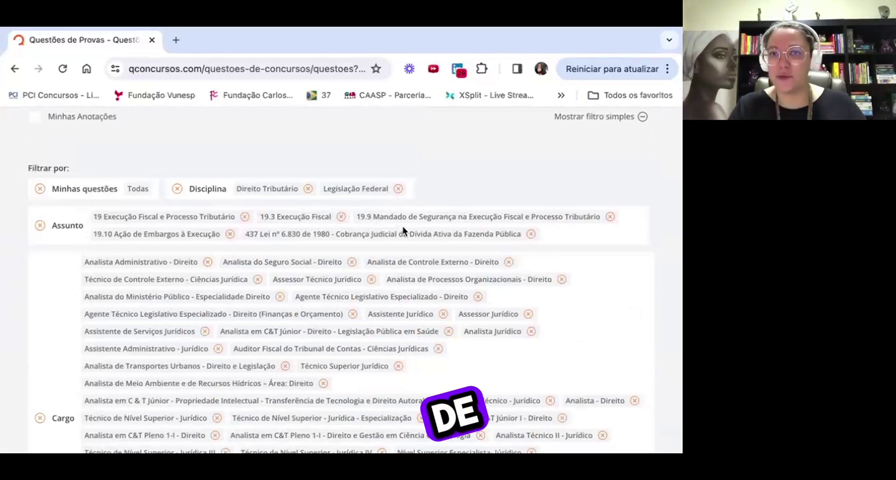
pyautogui.scroll(-3, 403, 230)
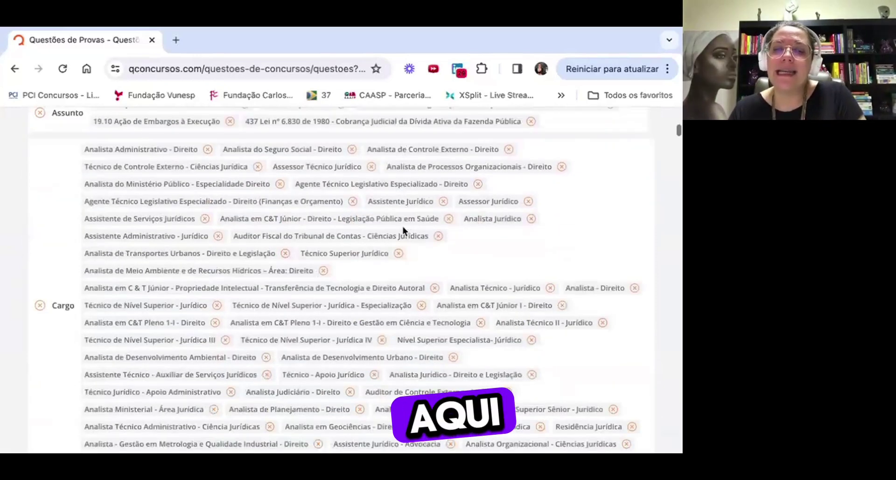
pyautogui.scroll(-2, 136, 266)
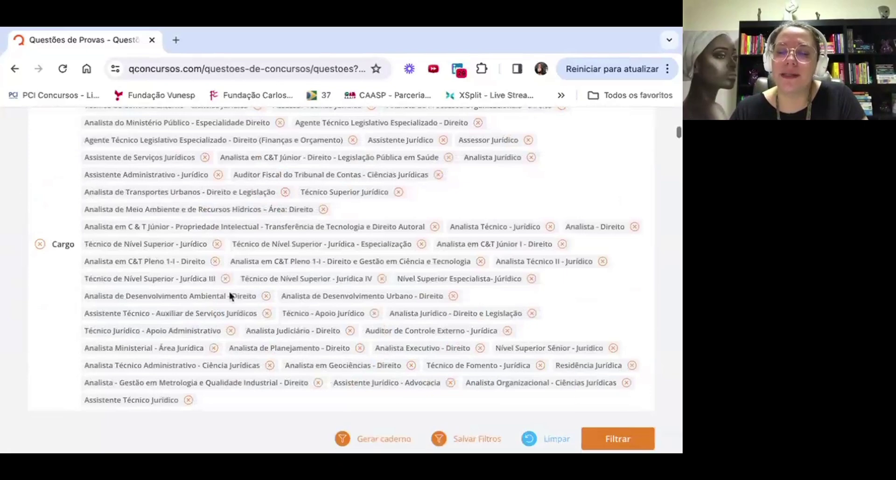
# - Remove the whole Assunto and Disciplina selections from the active filters, keeping the Cargo selection
pyautogui.scroll(4, 203, 315)
pyautogui.scroll(2, 204, 321)
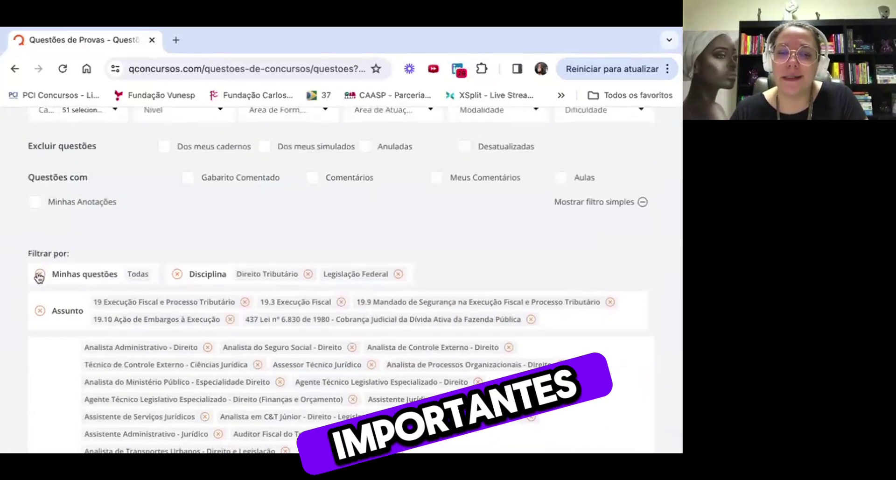
pyautogui.click(40, 310)
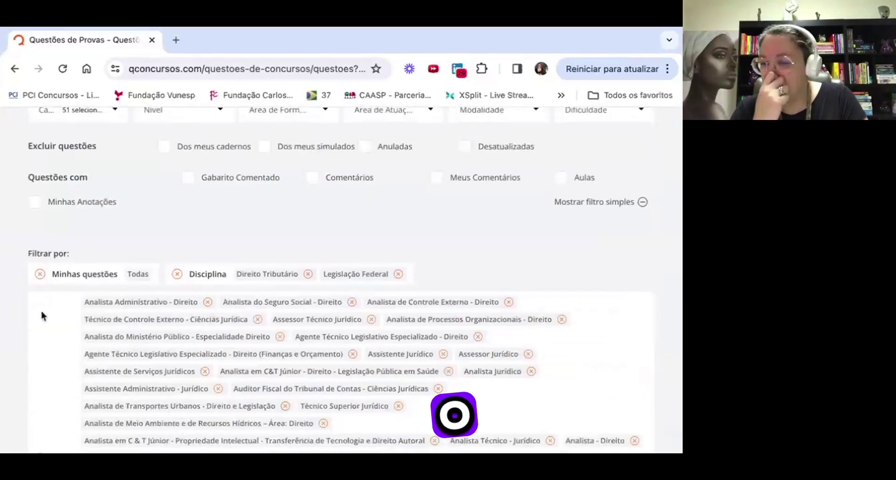
pyautogui.click(177, 274)
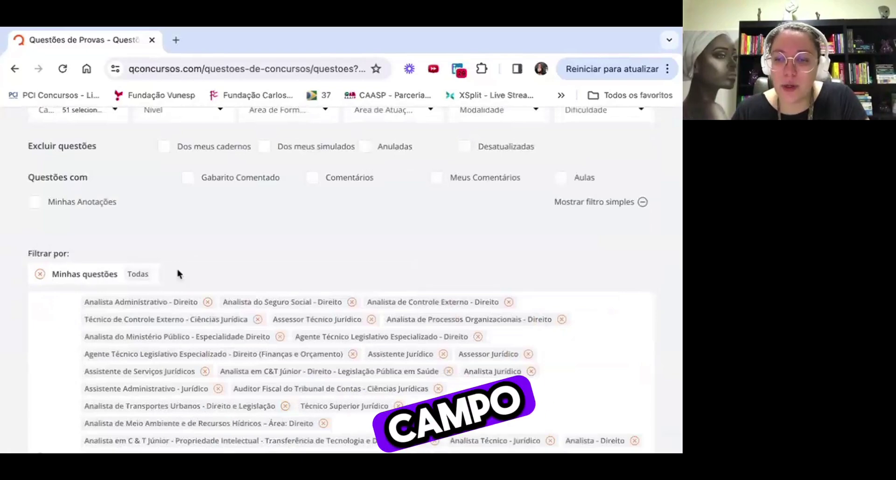
# - Filter the questions again by the Cargo selection alone and review the results
pyautogui.scroll(-6, 177, 267)
pyautogui.click(620, 282)
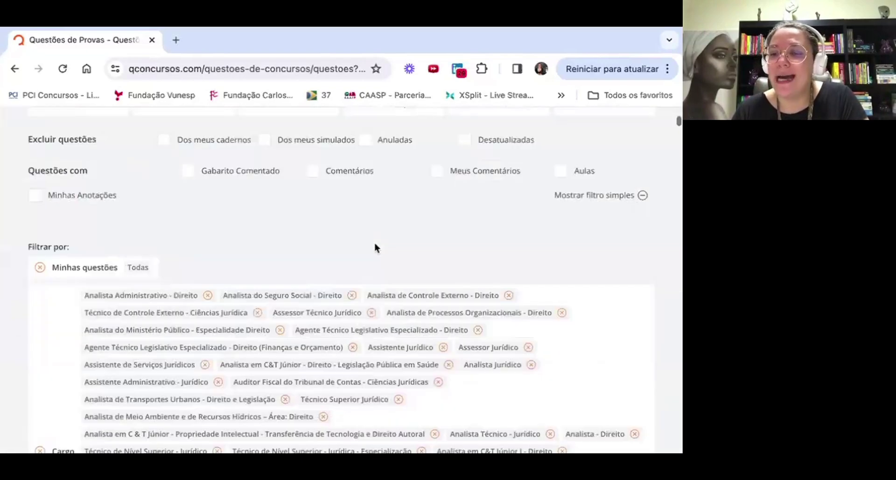
pyautogui.scroll(-4, 220, 210)
pyautogui.scroll(6, 220, 212)
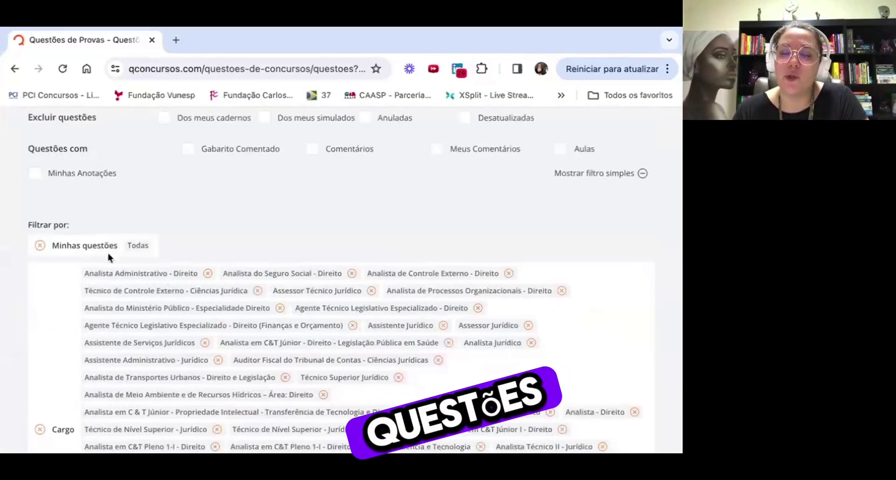
pyautogui.scroll(-10, 107, 250)
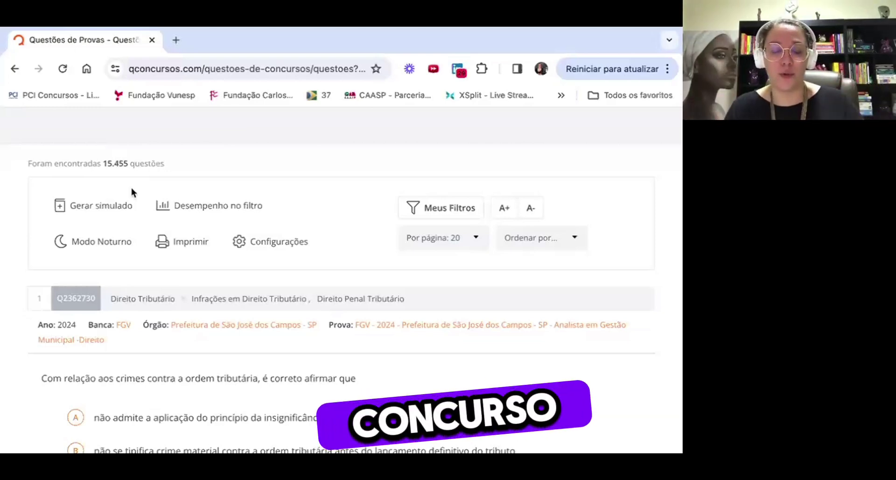
# - Search the disciplines for "DIREITO" and select Direito Administrativo, Agrário, Ambiental, Civil and Constitucional
pyautogui.scroll(7, 163, 224)
pyautogui.scroll(7, 166, 228)
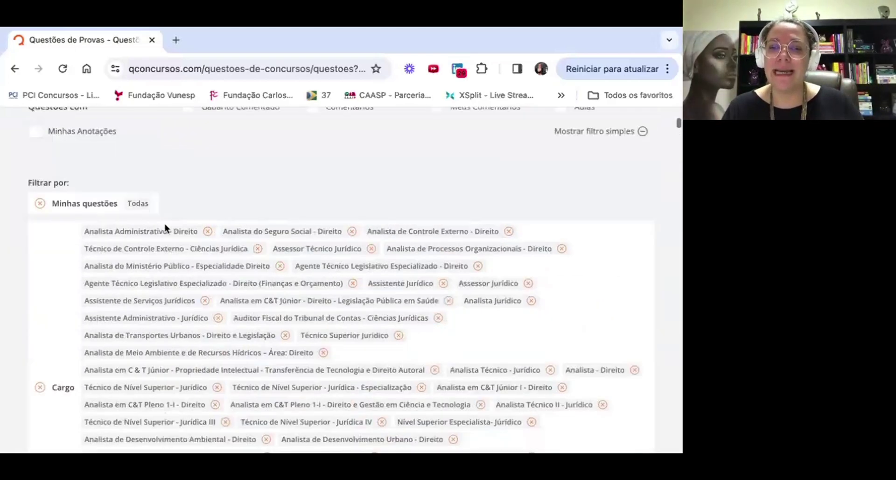
pyautogui.click(163, 150)
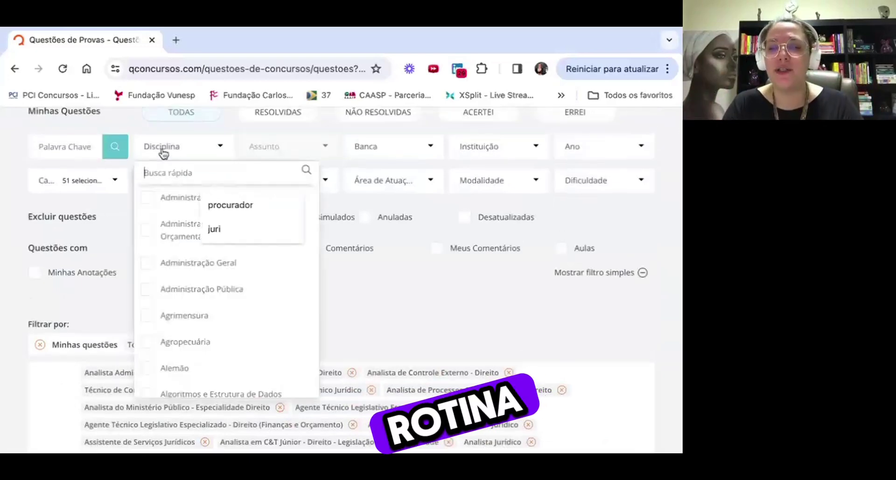
pyautogui.write('DIREITO')
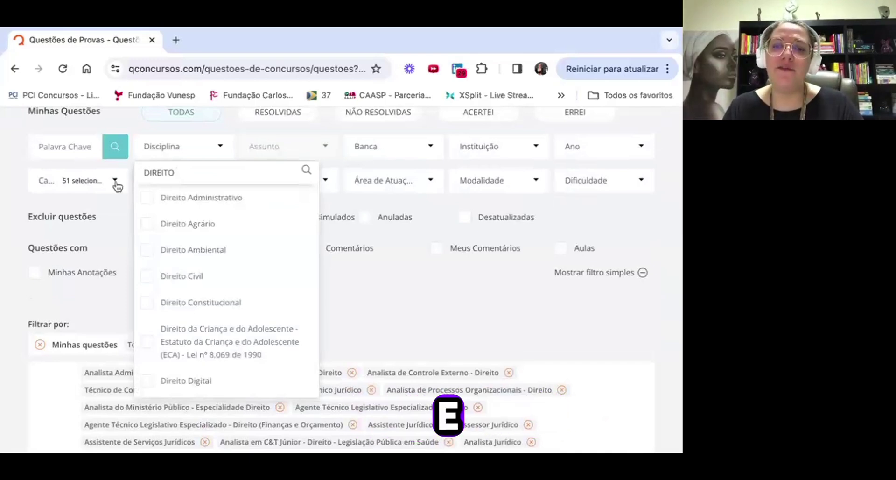
pyautogui.click(155, 200)
pyautogui.click(160, 224)
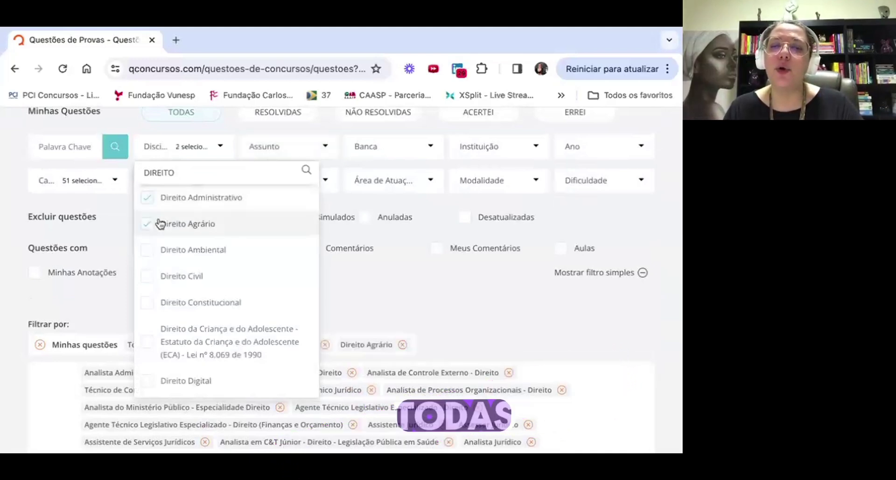
pyautogui.click(164, 251)
pyautogui.click(168, 279)
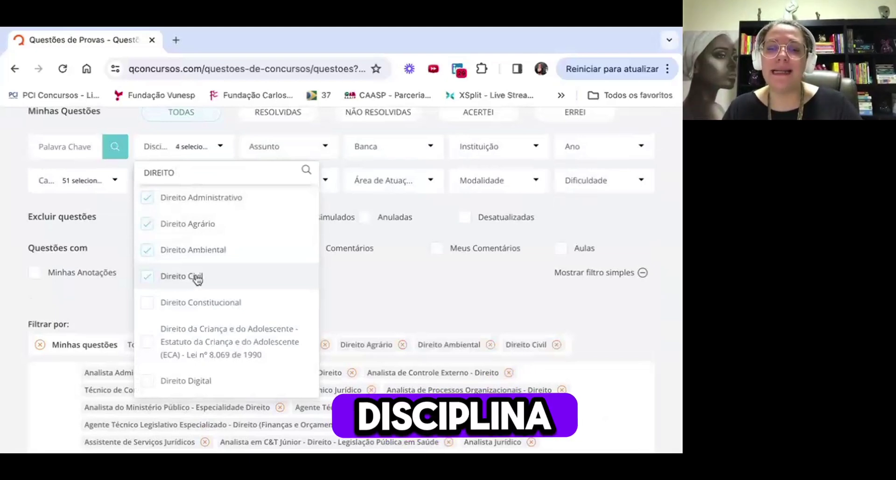
pyautogui.click(188, 302)
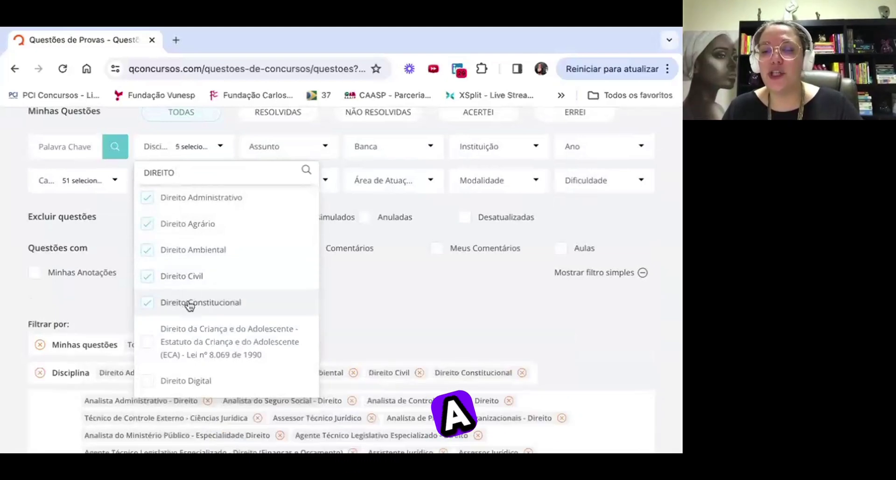
# - Add the disciplines Direito da Criança e do Adolescente, Digital, do Consumidor, do Trabalho, Econômico and Eleitoral
pyautogui.click(199, 340)
pyautogui.scroll(-1, 201, 336)
pyautogui.click(200, 337)
pyautogui.scroll(-1, 200, 337)
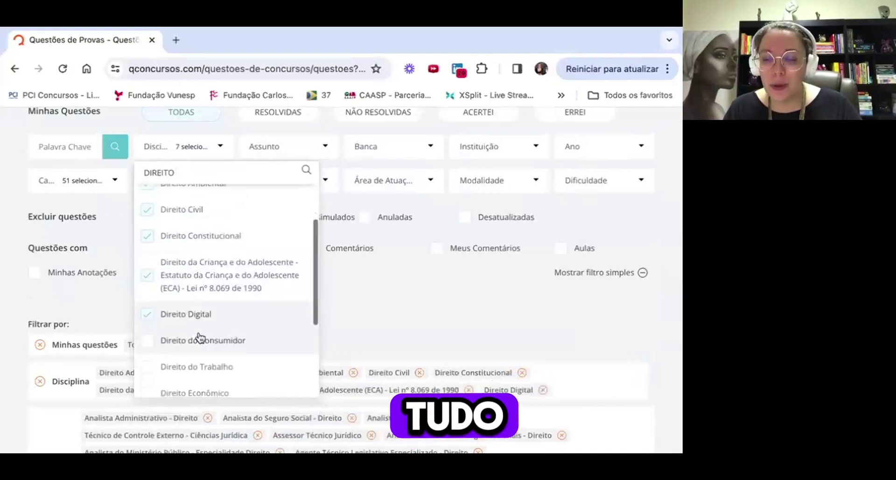
pyautogui.click(200, 337)
pyautogui.scroll(-1, 201, 337)
pyautogui.click(201, 337)
pyautogui.scroll(-1, 201, 337)
pyautogui.click(201, 337)
pyautogui.scroll(-1, 201, 336)
pyautogui.click(201, 337)
# - Add the disciplines Direito Empresarial (Comercial), Financeiro, Internacional Privado, Internacional Público, Marítimo, and Notarial e Registral
pyautogui.scroll(-1, 201, 337)
pyautogui.click(200, 337)
pyautogui.scroll(-1, 201, 337)
pyautogui.click(200, 336)
pyautogui.scroll(-1, 201, 337)
pyautogui.click(200, 336)
pyautogui.scroll(-1, 201, 337)
pyautogui.click(201, 336)
pyautogui.scroll(-1, 203, 312)
pyautogui.scroll(-1, 203, 312)
pyautogui.click(201, 312)
pyautogui.click(211, 344)
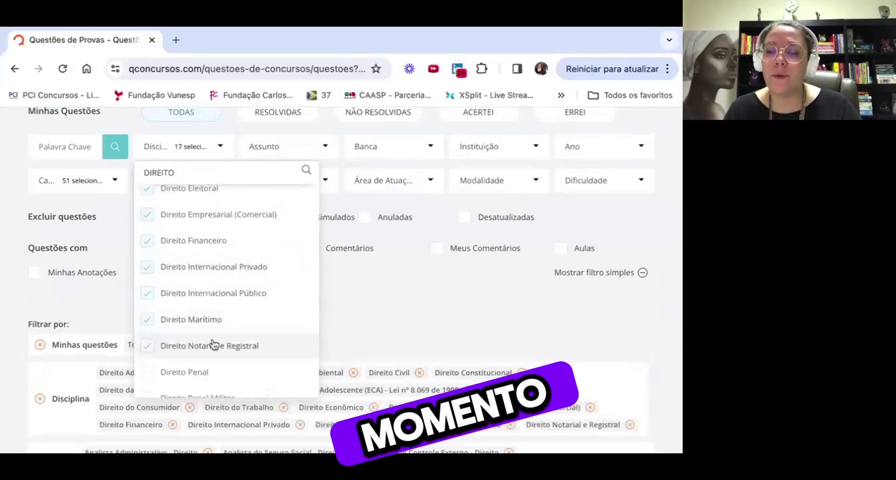
# - Add the disciplines Direito Penal, Penal Militar, Previdenciário and Processual Civil - Novo Código de Processo Civil - CPC 2015, leaving CPC 1973 unselected
pyautogui.scroll(-1, 212, 344)
pyautogui.click(192, 338)
pyautogui.click(206, 361)
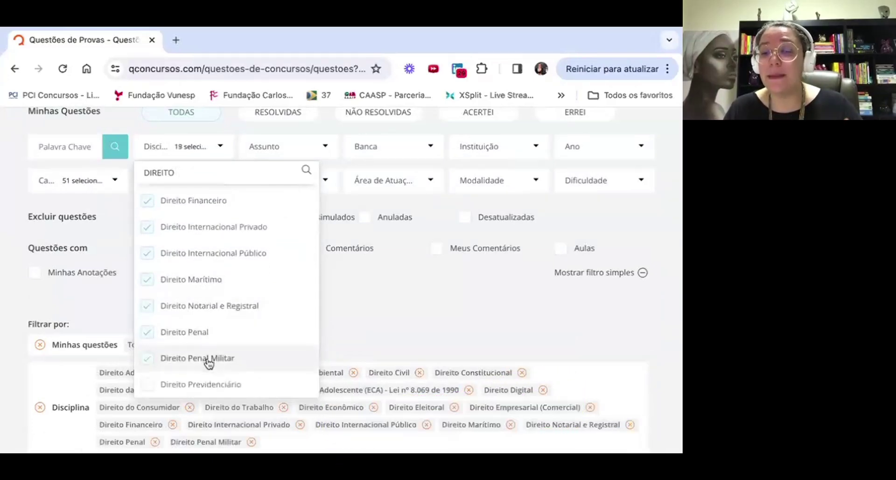
pyautogui.scroll(-1, 205, 362)
pyautogui.click(203, 340)
pyautogui.click(219, 366)
pyautogui.scroll(-1, 219, 366)
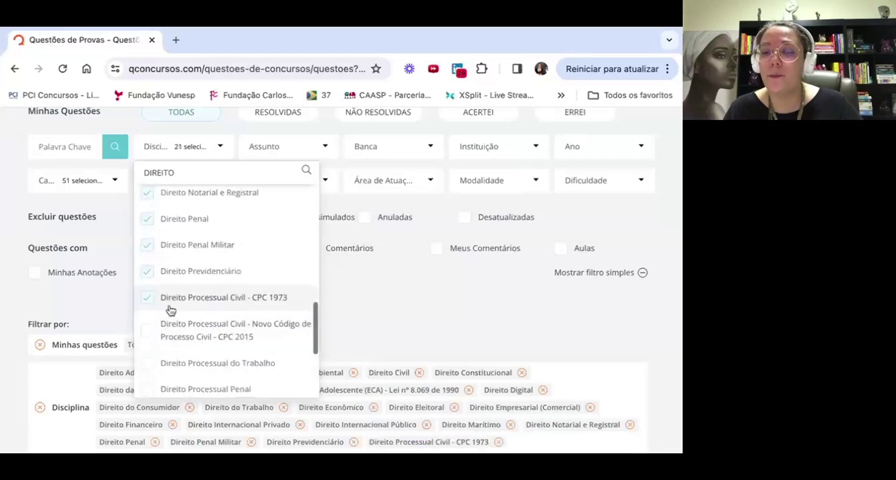
pyautogui.click(185, 334)
# - Add the disciplines Direito Processual do Trabalho, Processual Penal, Processual Penal Militar, Sanitário, Tributário, Urbanístico, Direitos Humanos and Filosofia do Direito
pyautogui.scroll(-1, 189, 328)
pyautogui.click(190, 326)
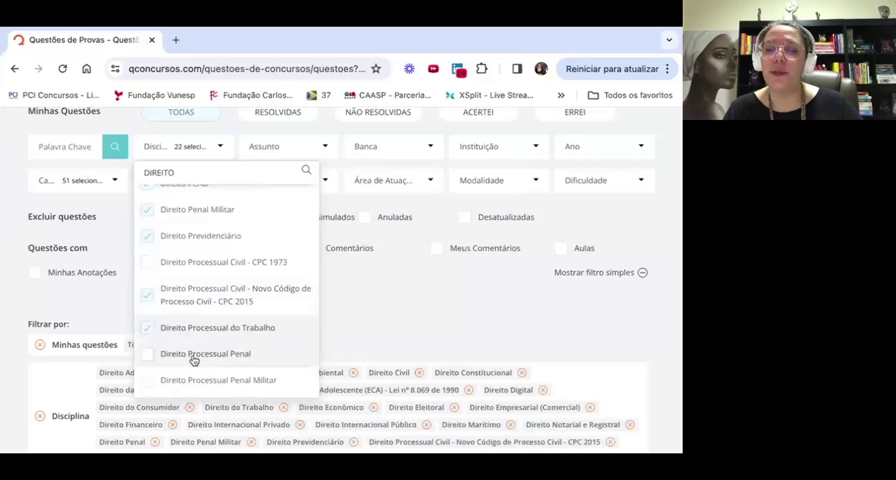
pyautogui.click(190, 357)
pyautogui.scroll(-1, 190, 357)
pyautogui.click(194, 357)
pyautogui.scroll(-1, 193, 358)
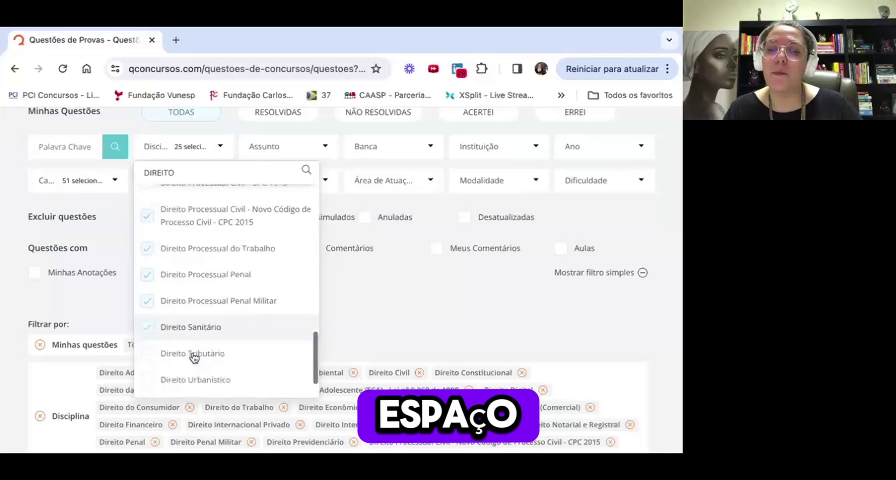
pyautogui.click(192, 357)
pyautogui.scroll(-1, 193, 358)
pyautogui.scroll(-1, 193, 349)
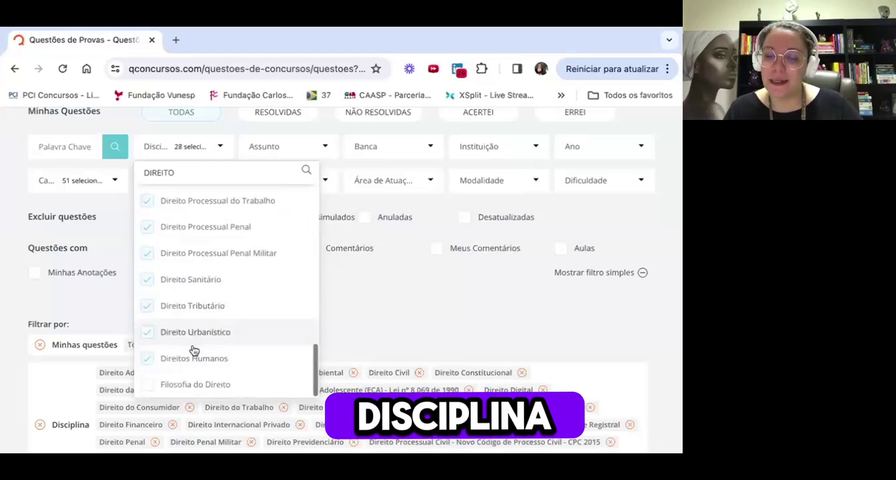
pyautogui.scroll(10, 189, 307)
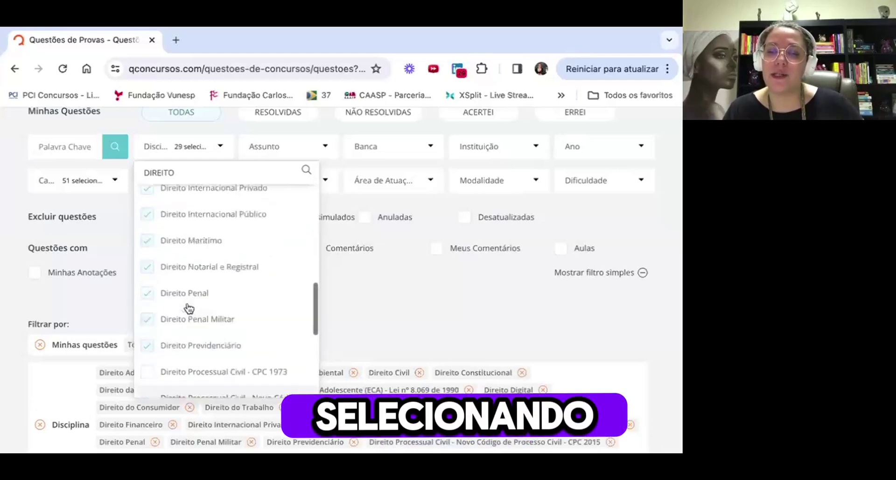
pyautogui.scroll(-10, 189, 308)
pyautogui.scroll(3, 189, 308)
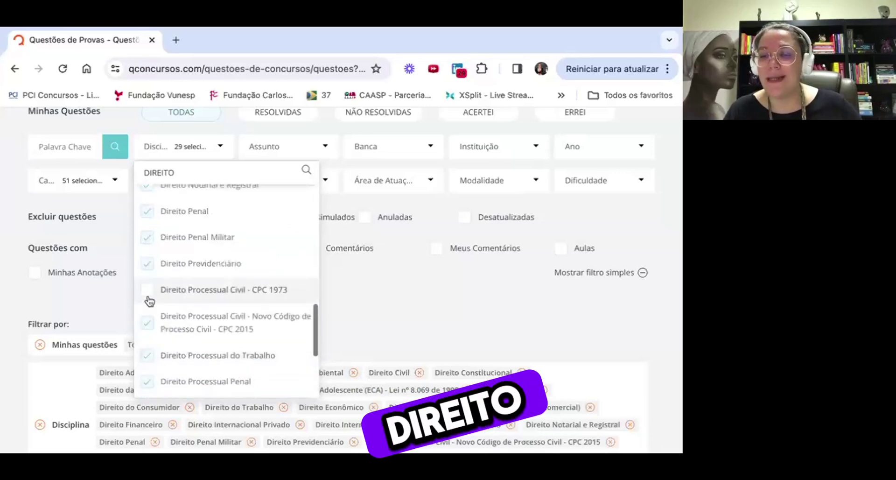
# - Search the disciplines for "LEGISLA" and select Legislação Federal
pyautogui.doubleClick(160, 173)
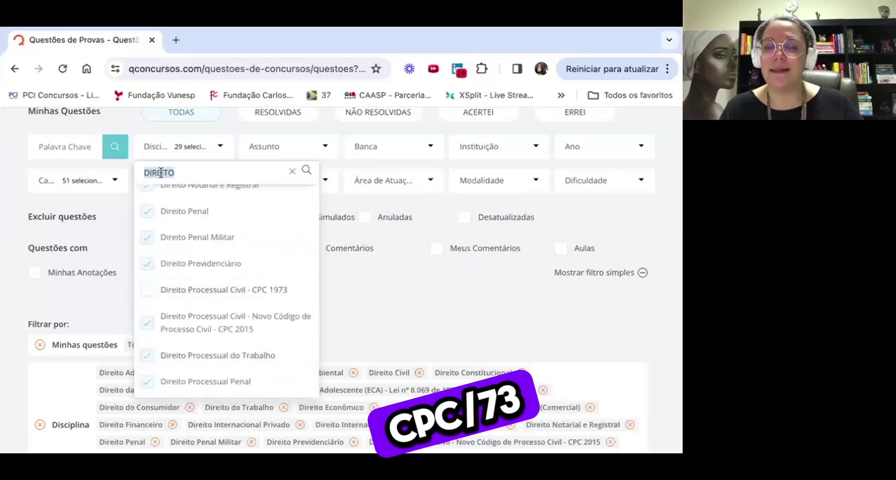
pyautogui.write('LEGISLA')
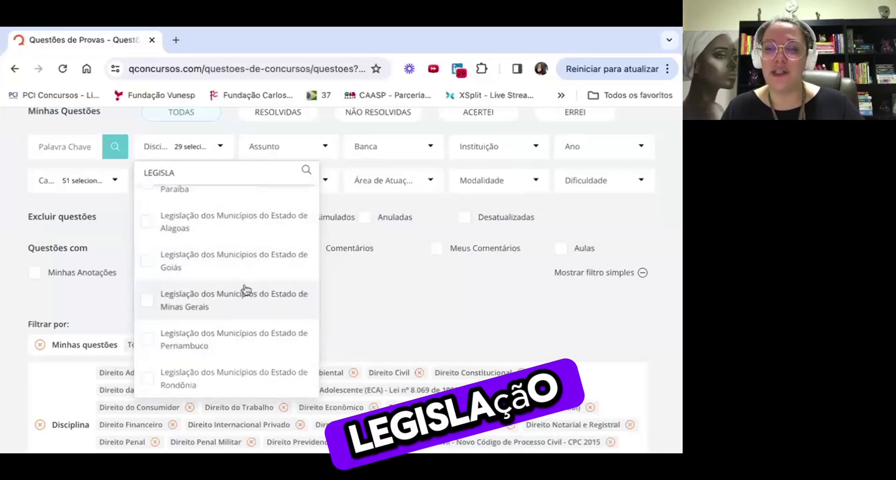
pyautogui.scroll(-10, 243, 291)
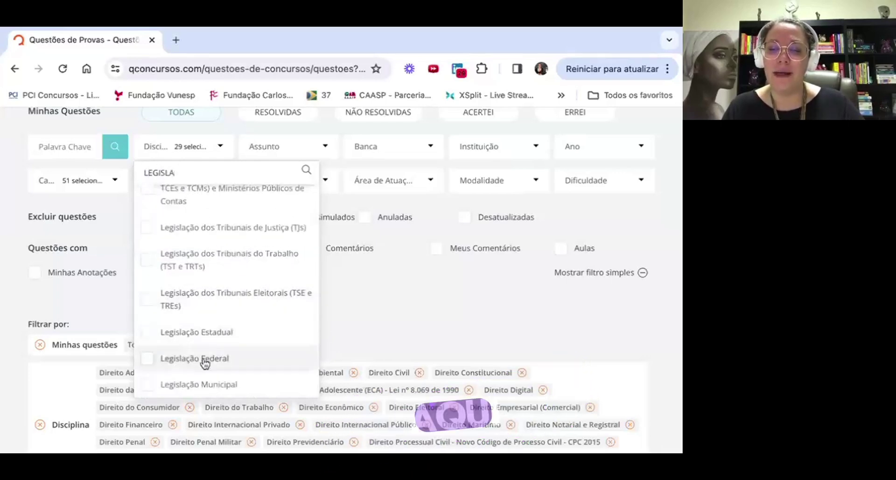
pyautogui.click(433, 265)
# - Filter the questions by the selected disciplines and Cargos, and review the applied disciplines
pyautogui.scroll(-15, 433, 265)
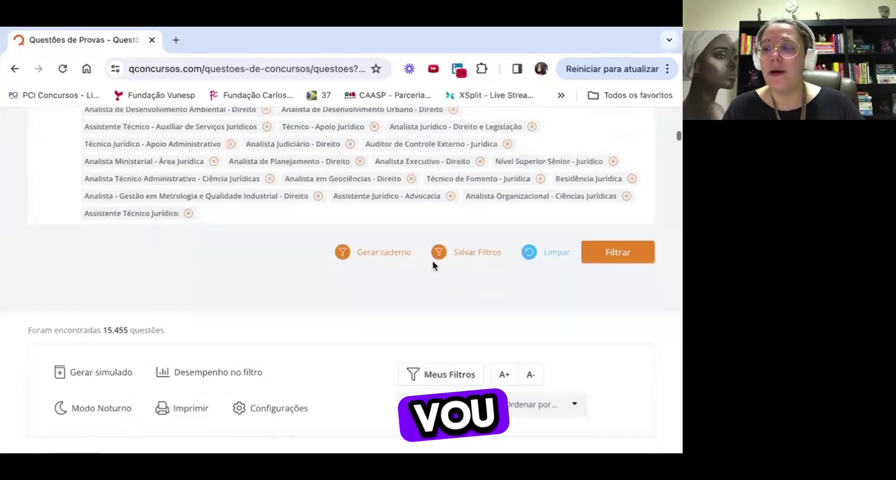
pyautogui.click(629, 253)
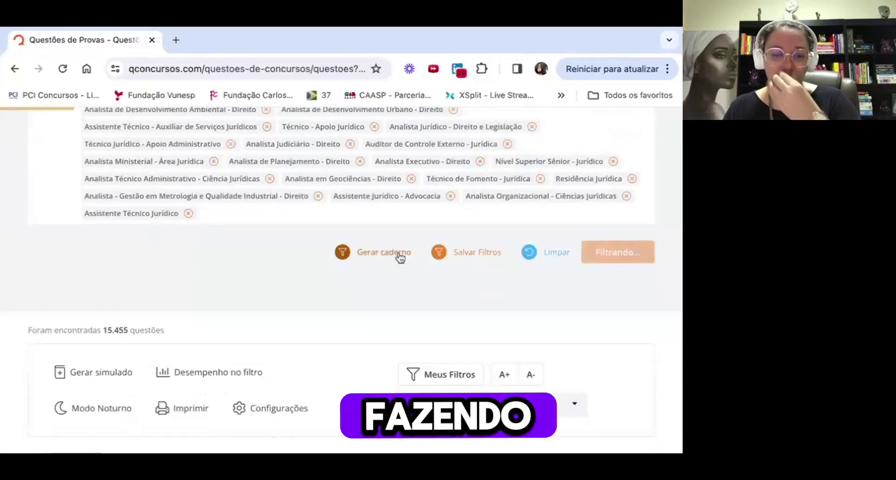
pyautogui.scroll(6, 398, 252)
pyautogui.scroll(3, 398, 252)
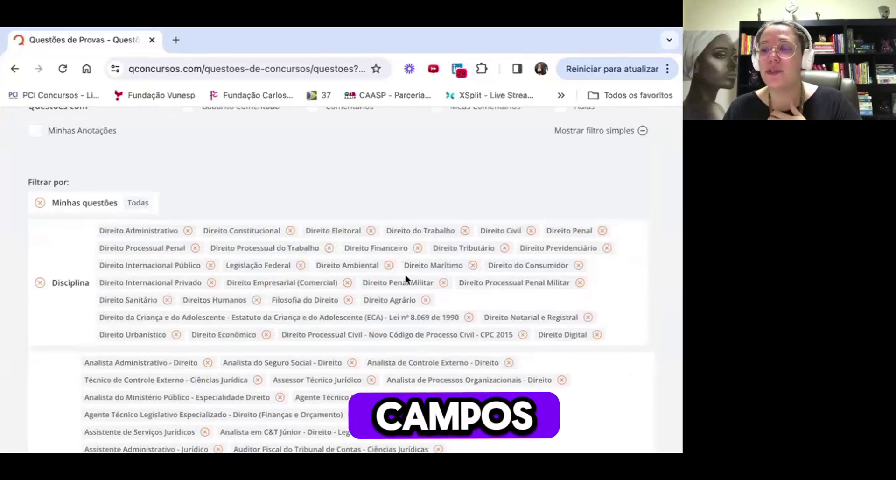
pyautogui.scroll(3, 327, 242)
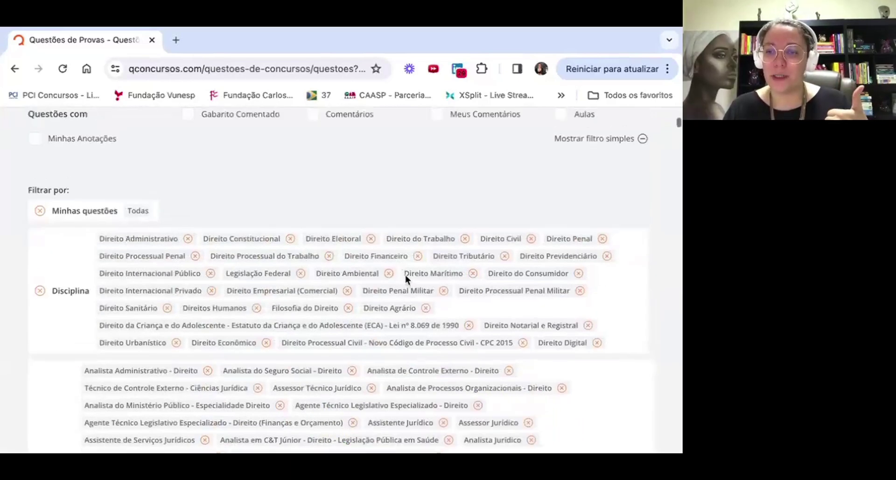
# - Search the disciplines for "DIREITO" and check which of the listed law disciplines are selected
pyautogui.click(188, 135)
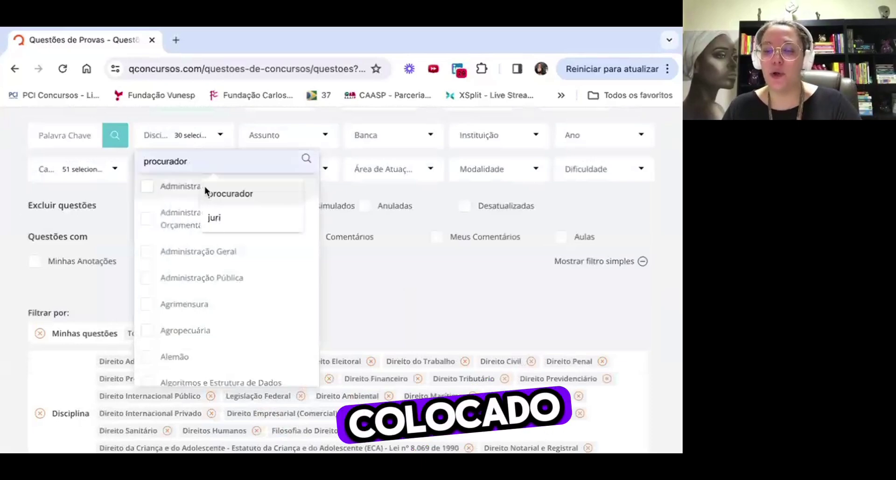
pyautogui.write('DIREITO')
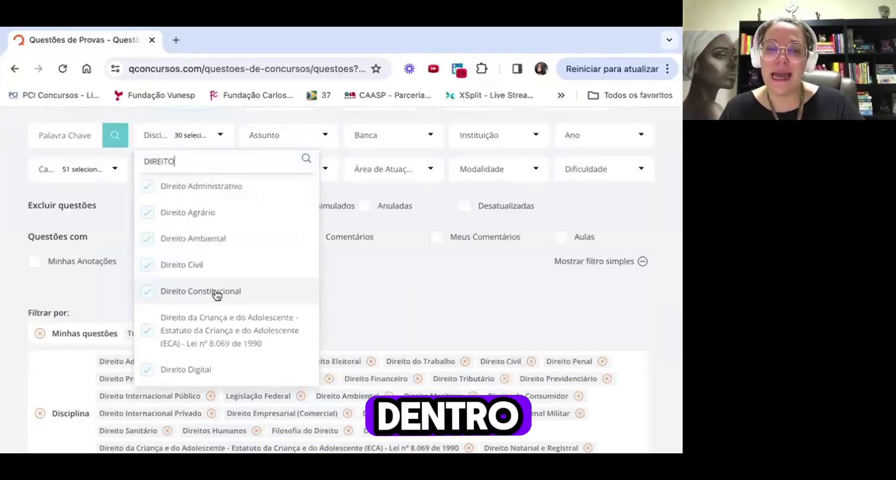
pyautogui.scroll(-10, 215, 295)
pyautogui.scroll(10, 214, 294)
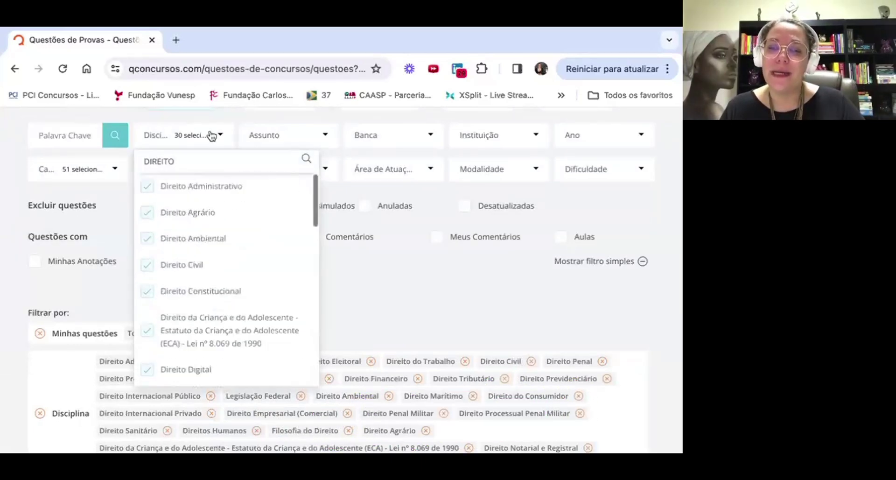
pyautogui.scroll(-10, 255, 299)
pyautogui.scroll(4, 214, 296)
pyautogui.scroll(10, 215, 297)
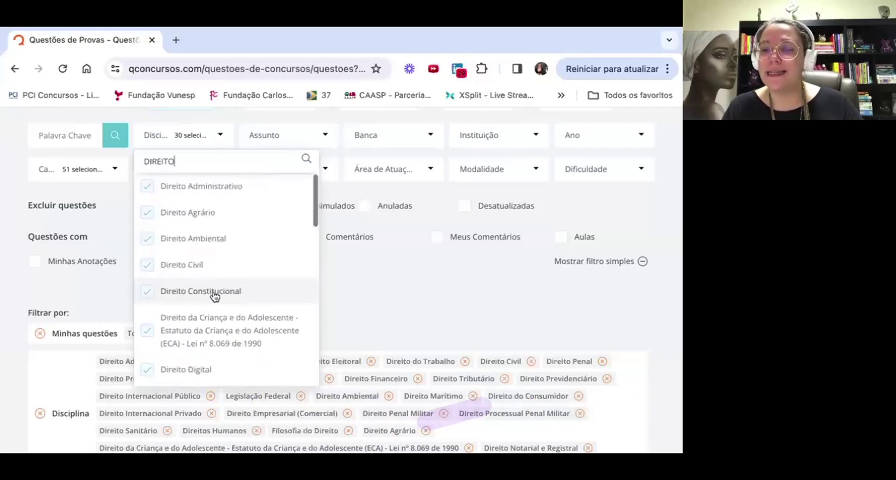
pyautogui.scroll(-1, 215, 296)
pyautogui.scroll(-10, 214, 295)
pyautogui.scroll(10, 214, 294)
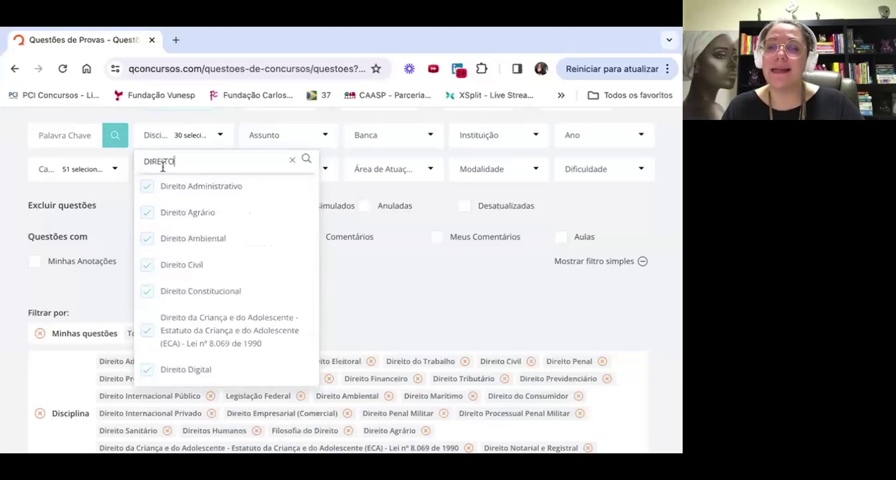
# - Search the disciplines for "ADMINI" and "ORÇAMEN", and add Administração Financeira e Orçamentária
pyautogui.doubleClick(163, 165)
pyautogui.write('ADMINI')
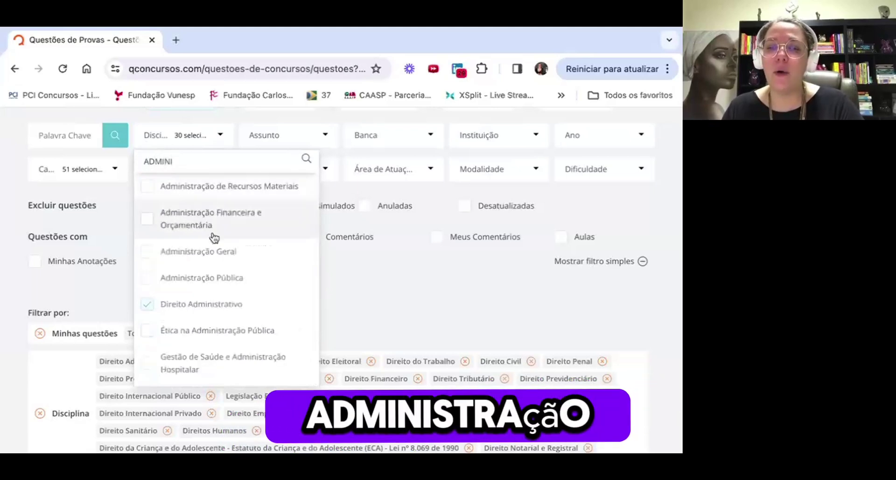
pyautogui.scroll(-1, 232, 296)
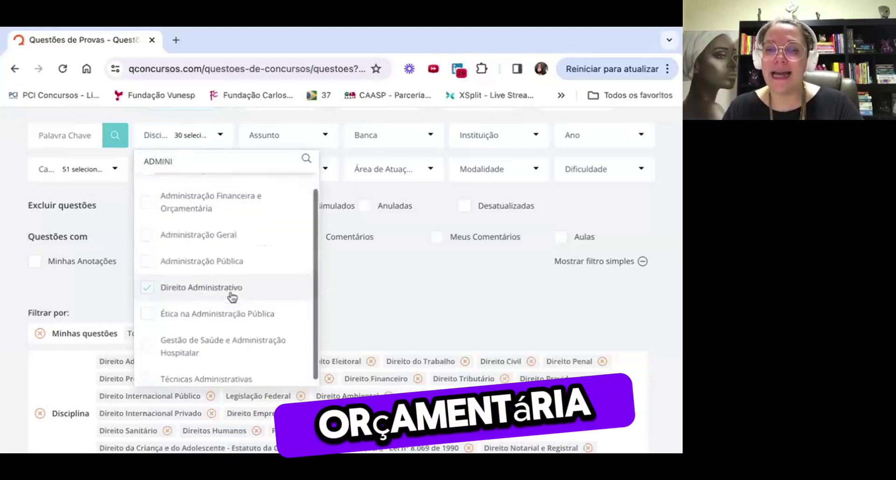
pyautogui.press('BackSpace')
pyautogui.write('ORÇAMEN')
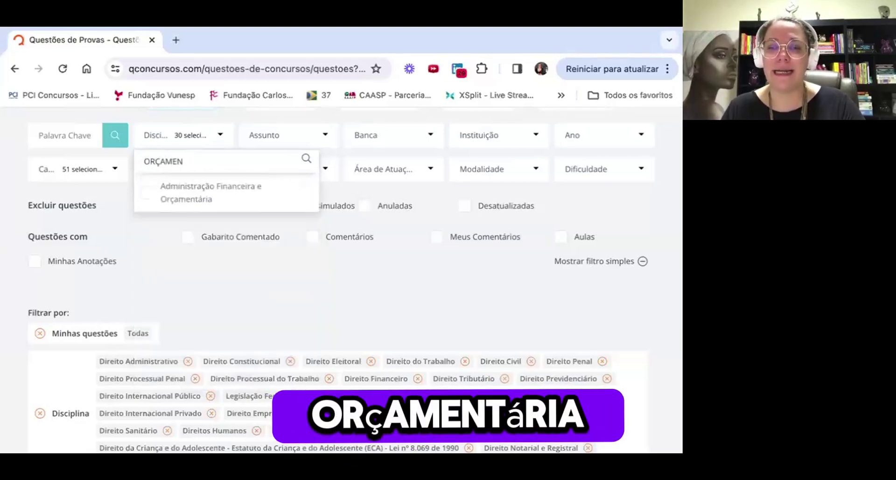
pyautogui.click(189, 199)
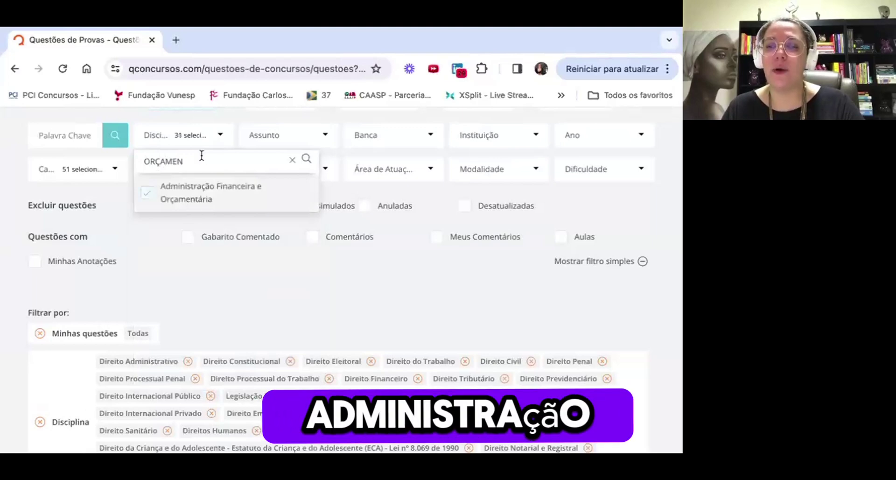
# - Search the disciplines for "LEGIS" and try adding Legislação da AGU, da Defensoria Pública, da Justiça Militar and da PRF
pyautogui.doubleClick(167, 168)
pyautogui.write('qONST')
pyautogui.doubleClick(157, 161)
pyautogui.write('LEGIS')
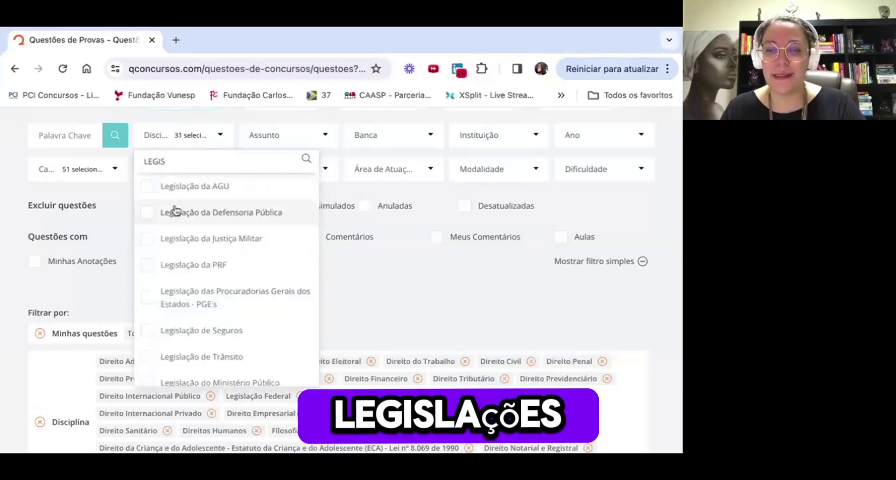
pyautogui.click(191, 194)
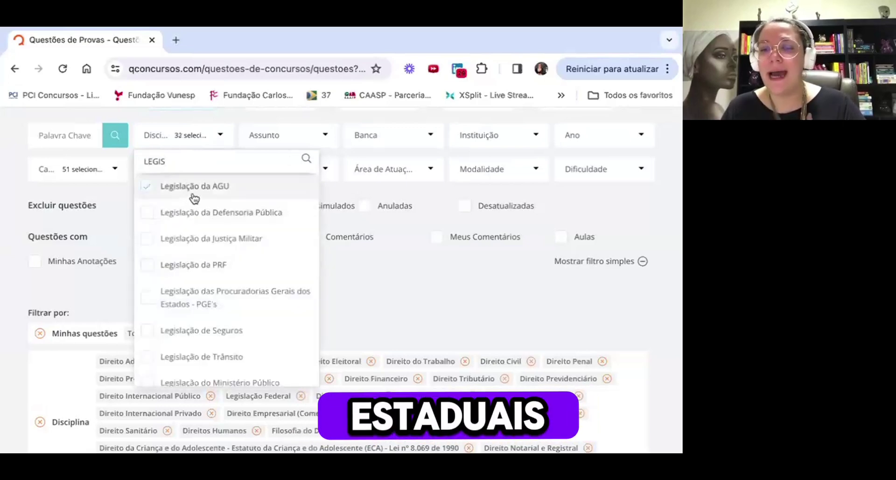
pyautogui.click(194, 213)
pyautogui.click(204, 241)
pyautogui.click(202, 264)
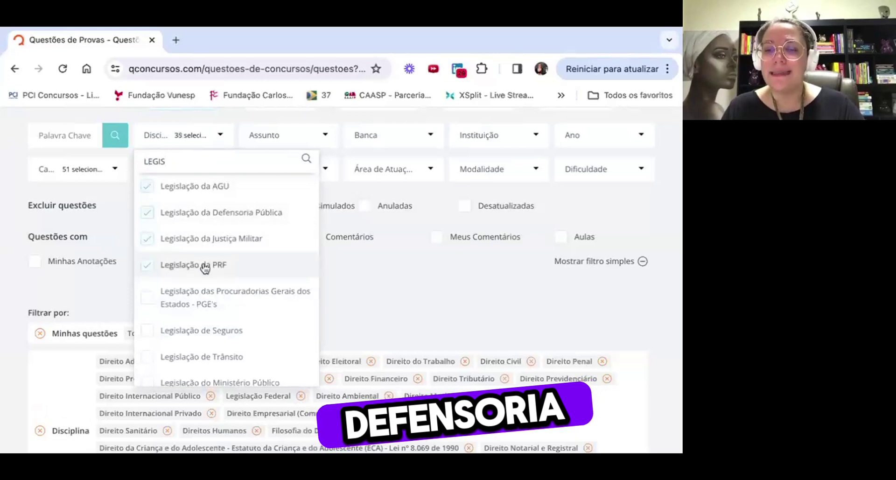
pyautogui.scroll(-5, 204, 266)
pyautogui.scroll(-5, 205, 268)
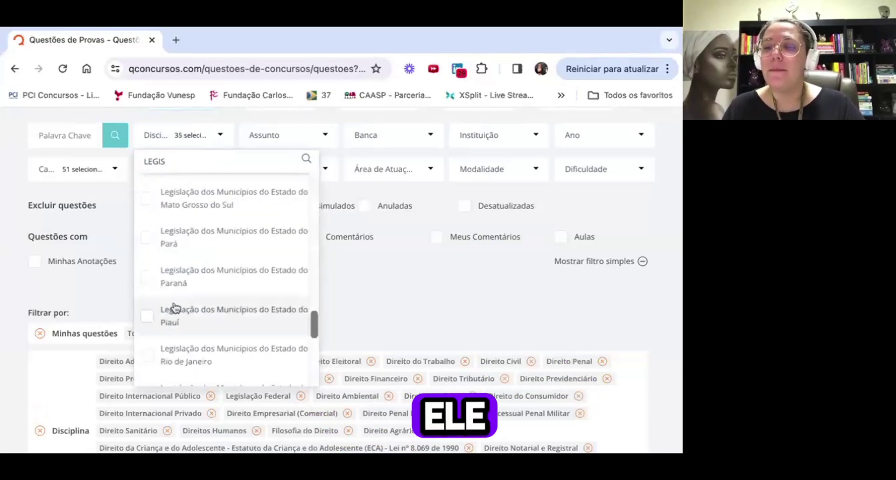
pyautogui.scroll(-10, 175, 308)
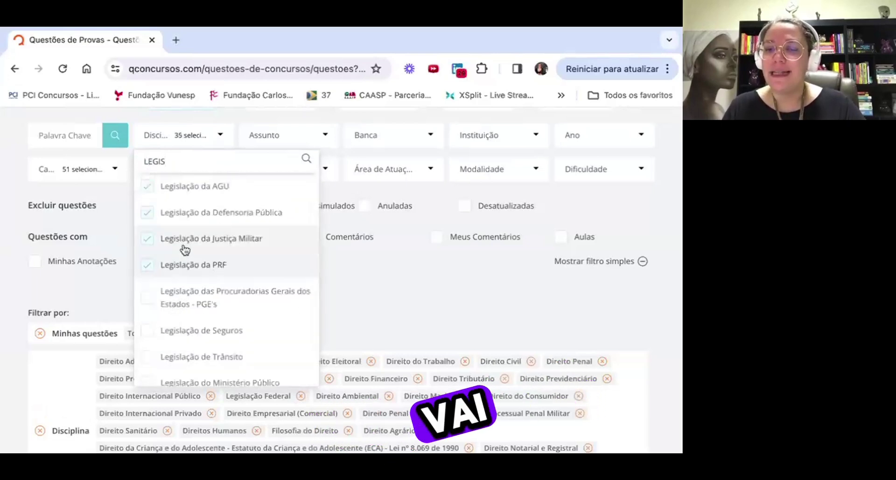
# - Deselect Legislação da AGU, da Defensoria Pública, da Justiça Militar and da PRF, and close the discipline list
pyautogui.click(147, 195)
pyautogui.click(148, 212)
pyautogui.click(150, 239)
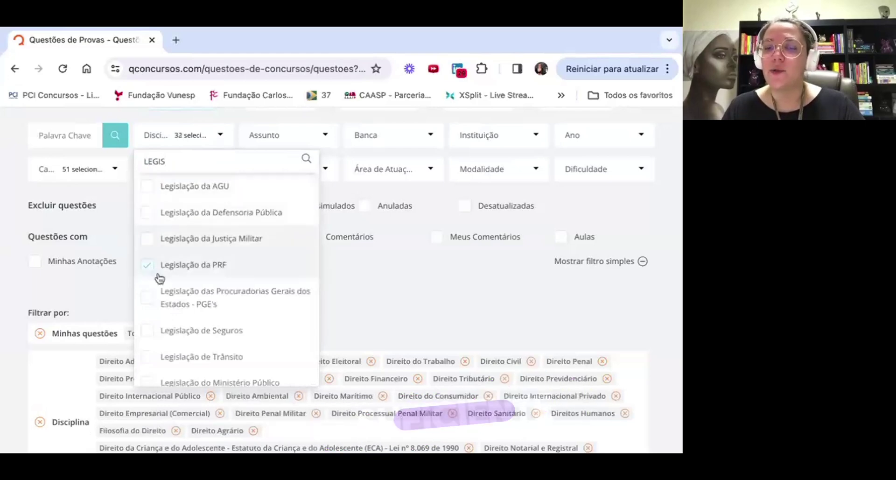
pyautogui.click(154, 274)
pyautogui.click(392, 319)
# - Check the chosen disciplines and filter the questions again with Administração Financeira e Orçamentária included
pyautogui.scroll(-5, 391, 320)
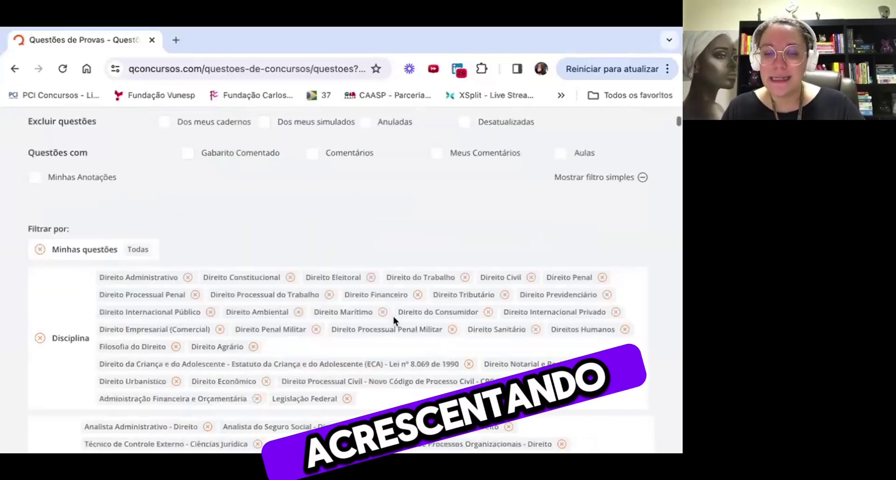
pyautogui.scroll(1, 130, 227)
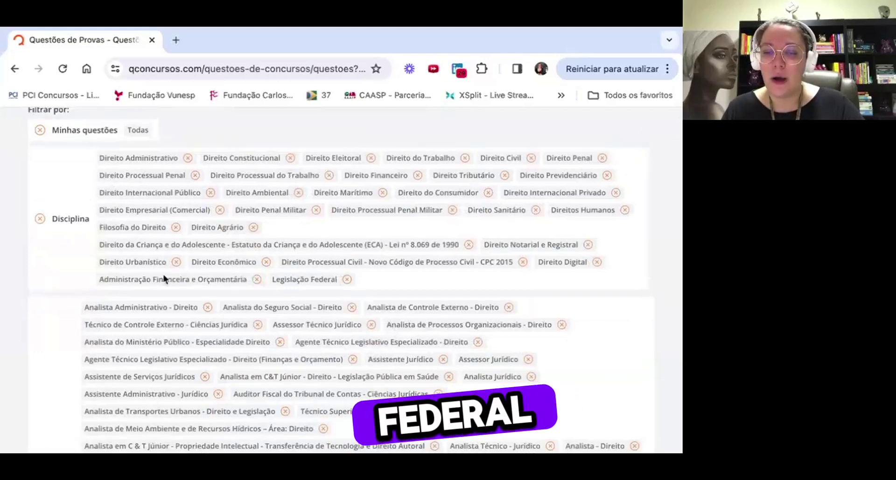
pyautogui.scroll(-8, 274, 328)
pyautogui.click(611, 301)
# - Examine the number of questions found against the applied discipline and Cargo selections
pyautogui.scroll(-8, 612, 301)
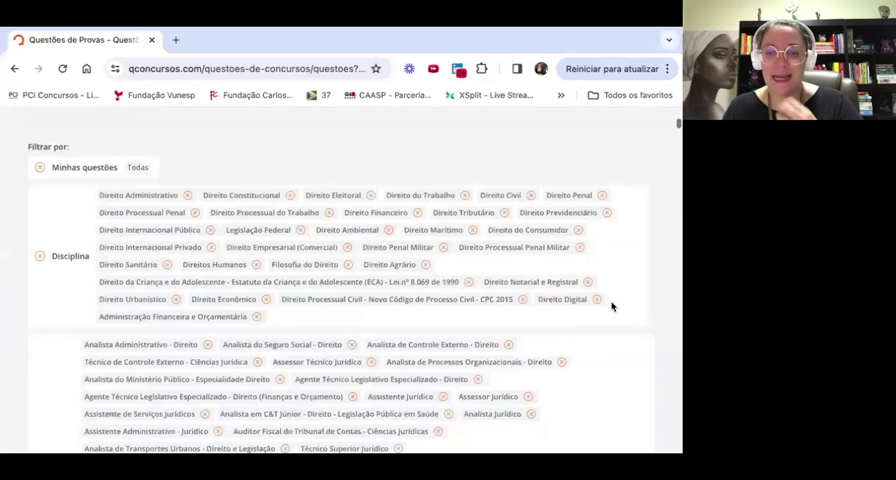
pyautogui.scroll(-7, 611, 303)
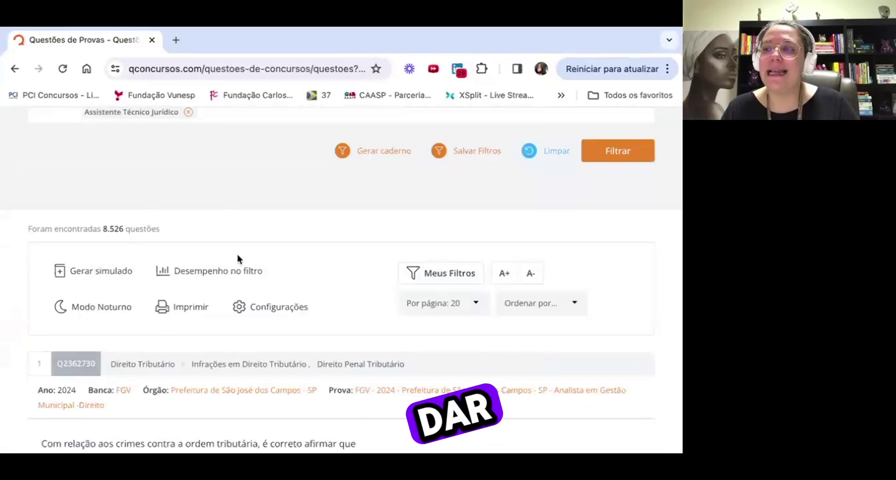
pyautogui.scroll(5, 236, 256)
pyautogui.scroll(-3, 88, 312)
pyautogui.scroll(8, 126, 301)
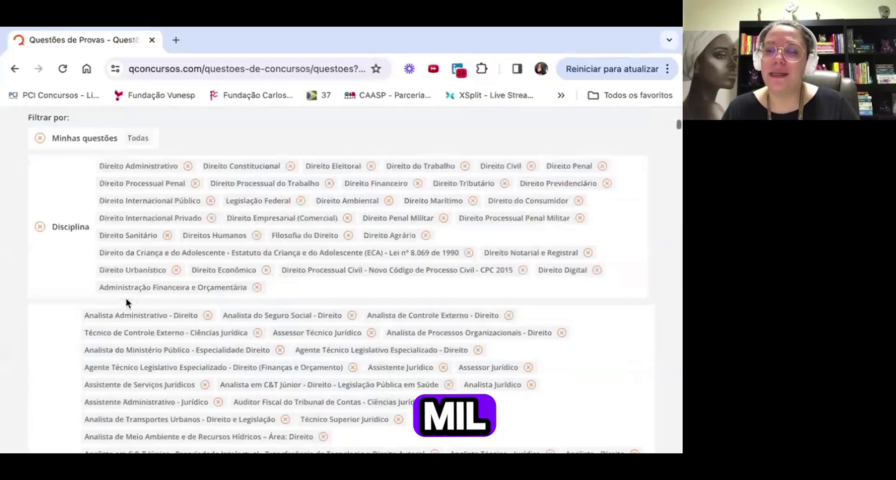
pyautogui.scroll(-5, 126, 301)
pyautogui.scroll(-3, 126, 298)
pyautogui.scroll(7, 126, 298)
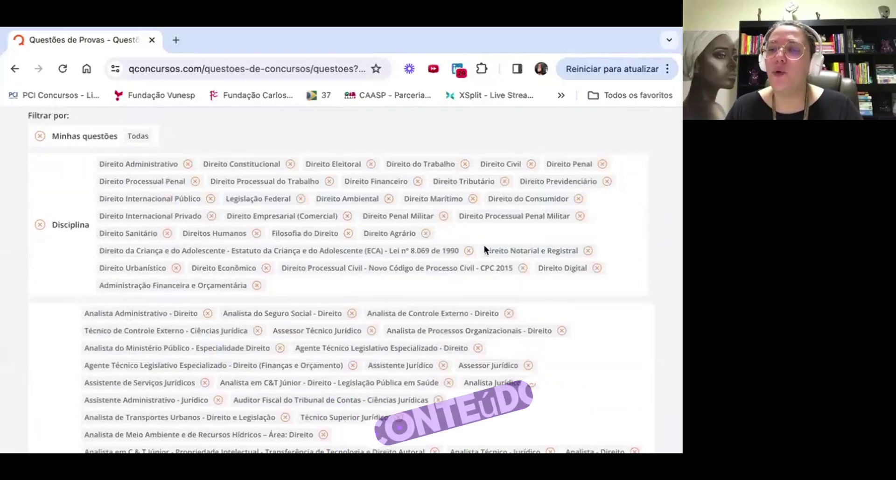
# - Compare the applied disciplines and Cargo selections with the number of questions found
pyautogui.scroll(2, 238, 191)
pyautogui.scroll(-2, 239, 191)
pyautogui.scroll(2, 239, 191)
pyautogui.scroll(-4, 239, 193)
pyautogui.scroll(2, 239, 193)
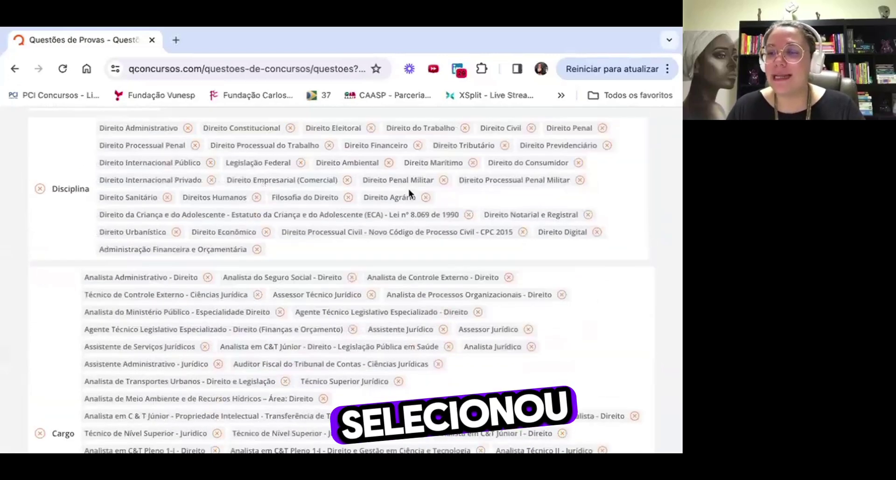
pyautogui.scroll(-10, 240, 286)
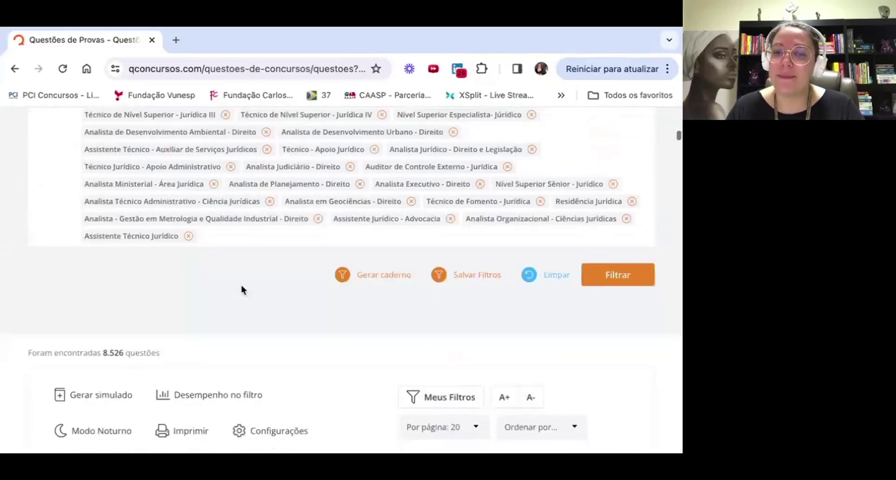
pyautogui.scroll(-1, 105, 289)
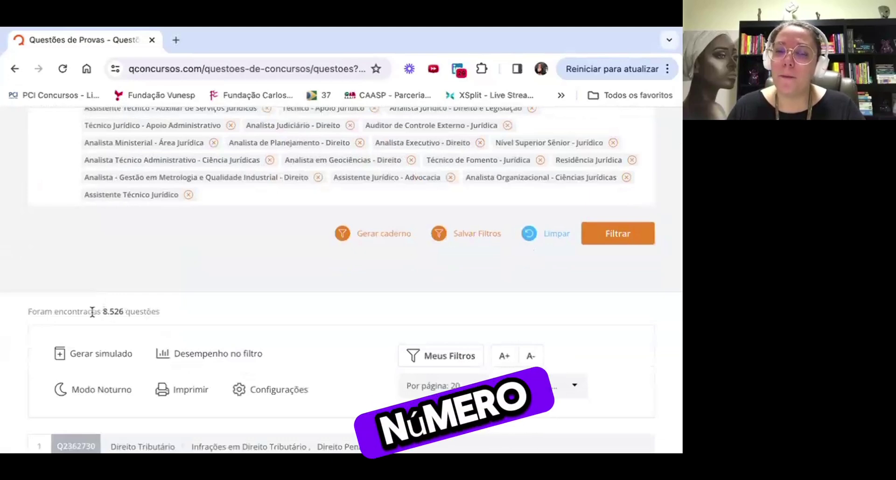
pyautogui.scroll(10, 168, 320)
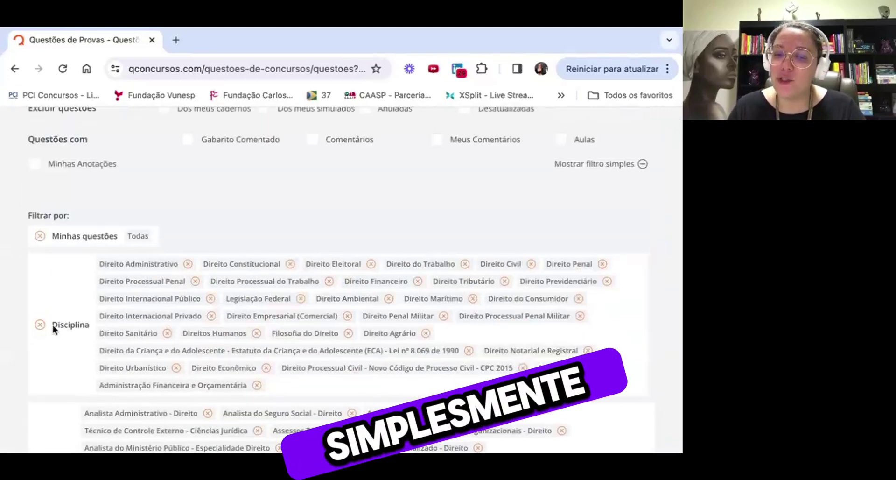
pyautogui.scroll(-8, 322, 306)
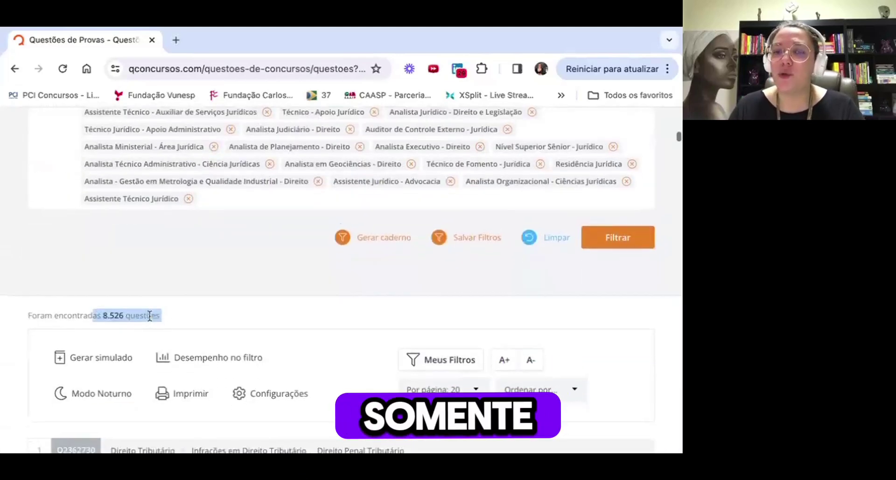
pyautogui.scroll(3, 179, 314)
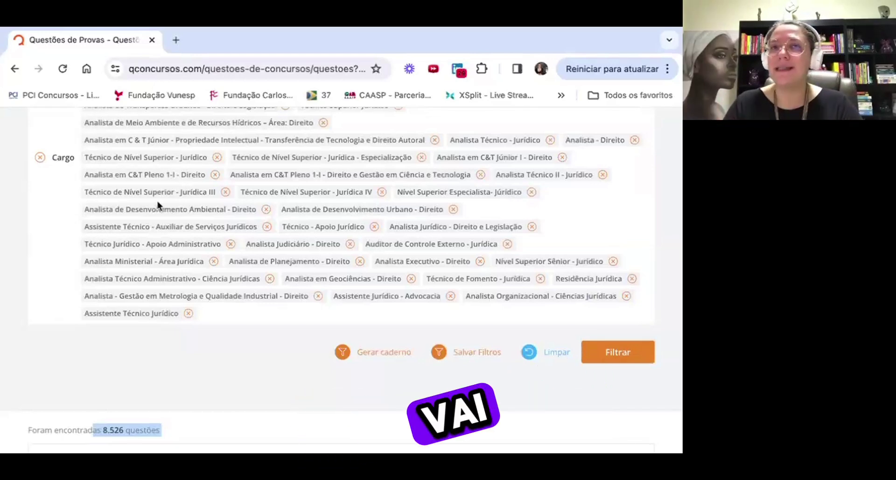
pyautogui.scroll(8, 158, 204)
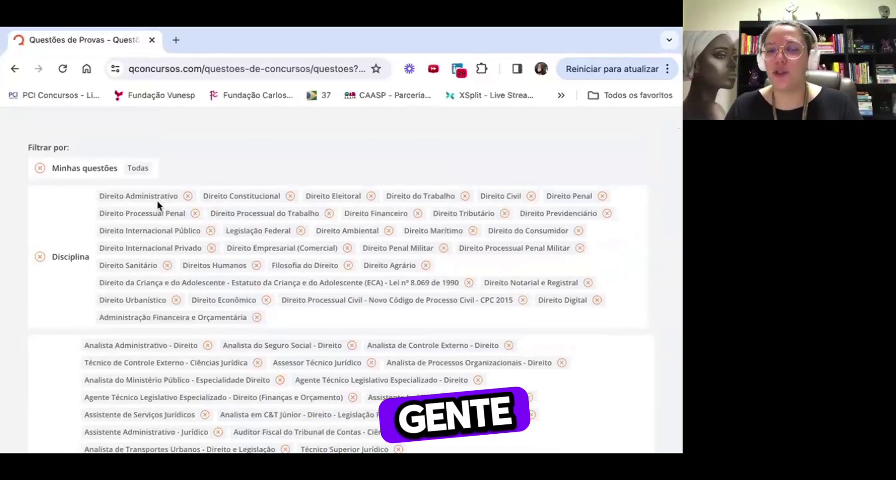
pyautogui.scroll(-10, 156, 199)
pyautogui.moveTo(161, 295); pyautogui.dragTo(94, 294)
pyautogui.click(132, 260)
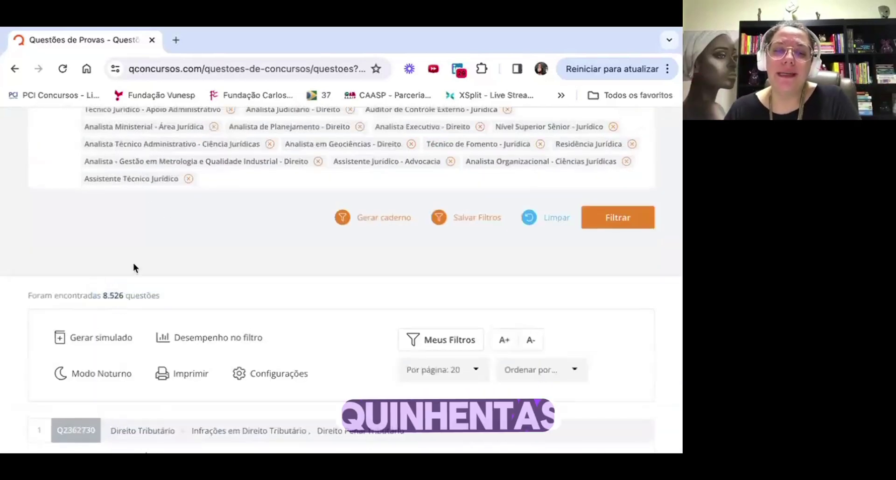
# - Save the current discipline and Cargo selections as a new filter named "Procuradorias Prior.Com Discip"
pyautogui.scroll(-1, 133, 267)
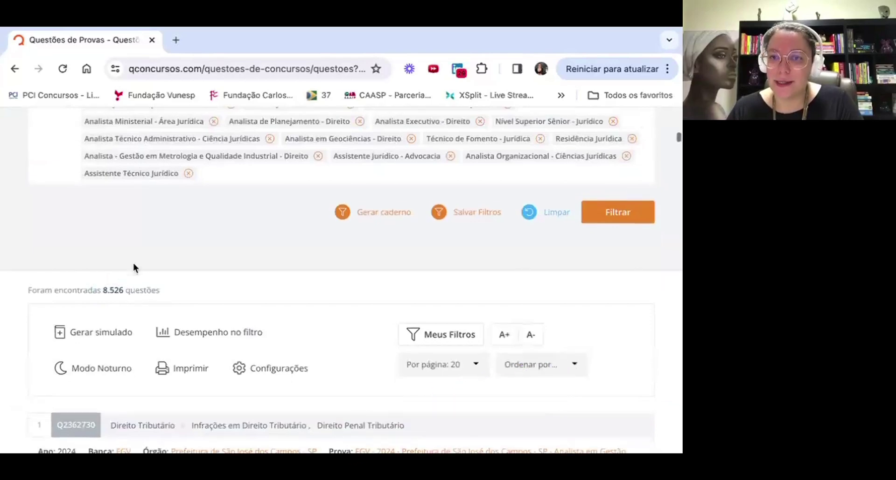
pyautogui.click(478, 206)
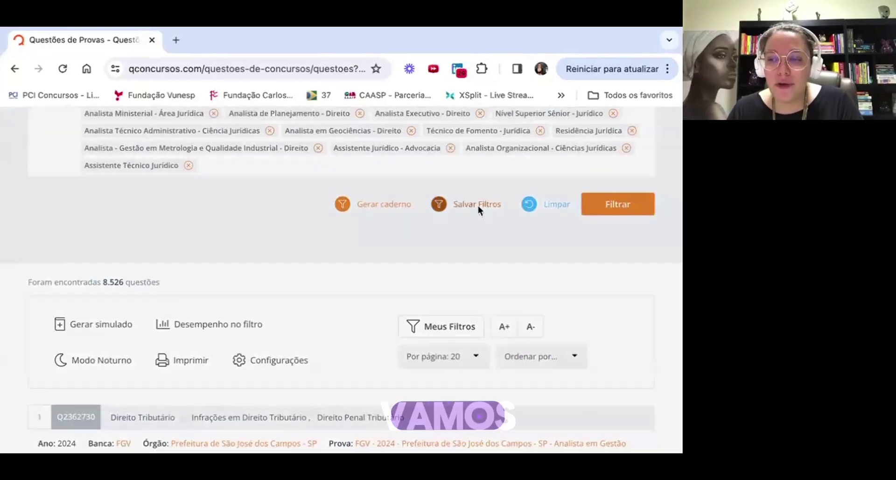
pyautogui.click(342, 306)
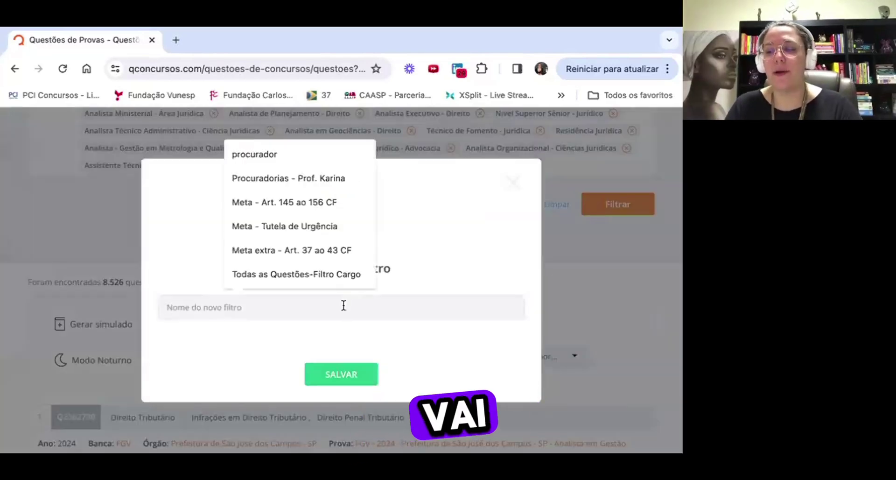
pyautogui.write('pR')
pyautogui.press('BackSpace')
pyautogui.press('BackSpace')
pyautogui.write('Procu')
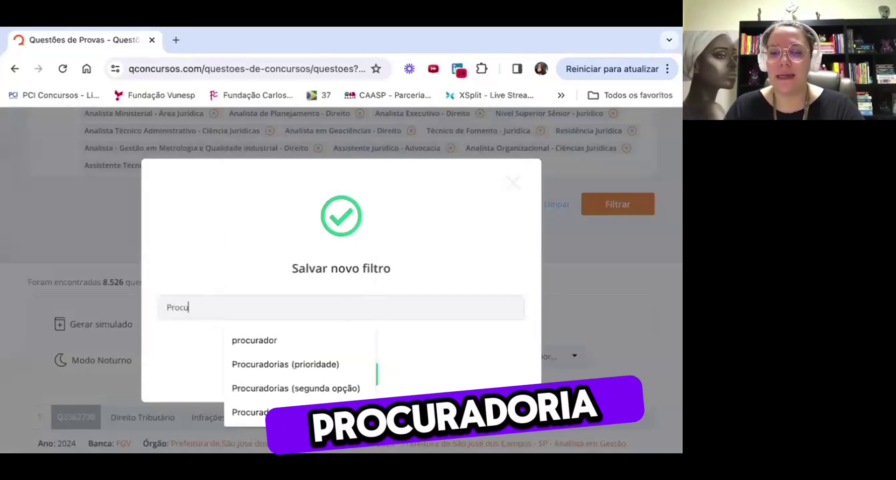
pyautogui.write('radorias Prior.c')
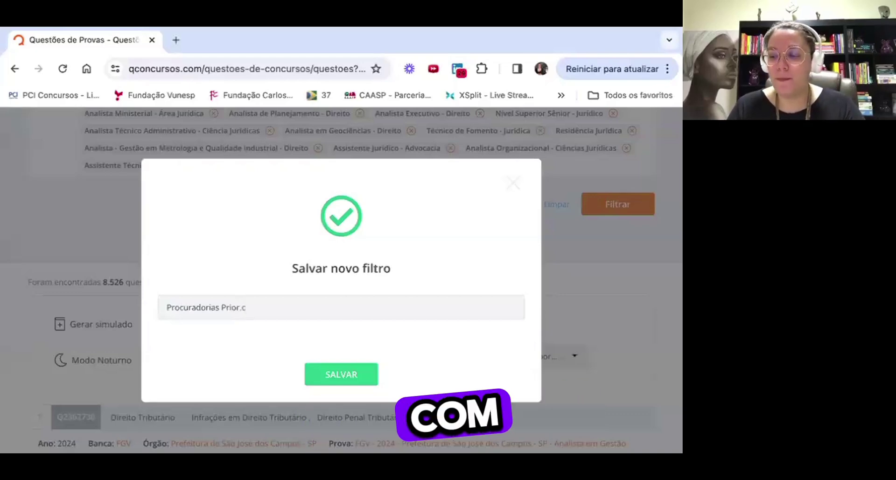
pyautogui.write('Di')
pyautogui.write('scio')
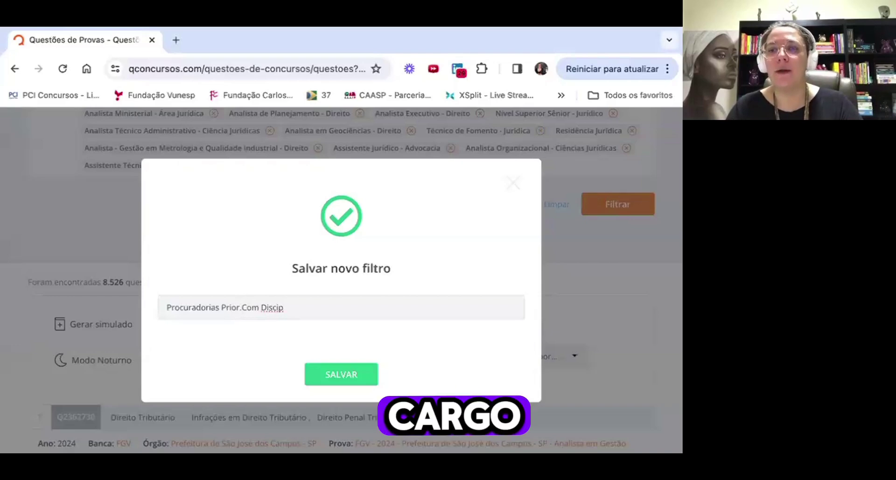
pyautogui.click(357, 374)
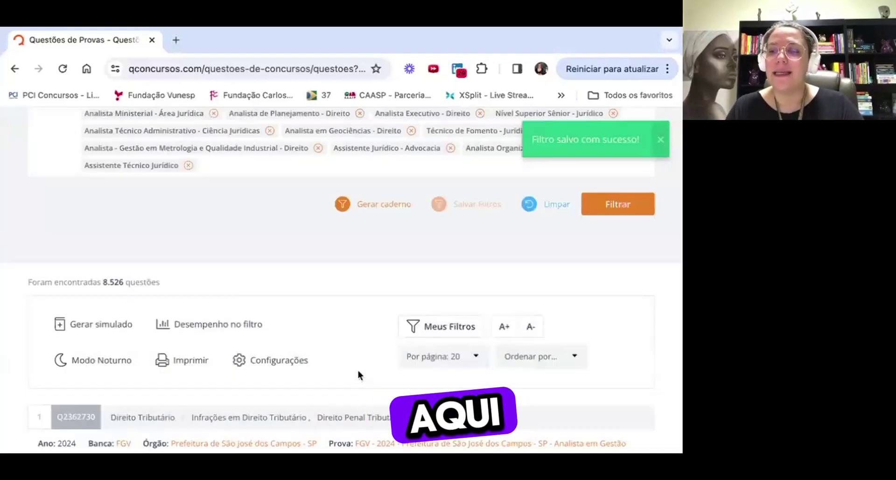
# - Remove all the Cargo and Disciplina selections from the applied filters
pyautogui.scroll(4, 392, 303)
pyautogui.scroll(3, 391, 297)
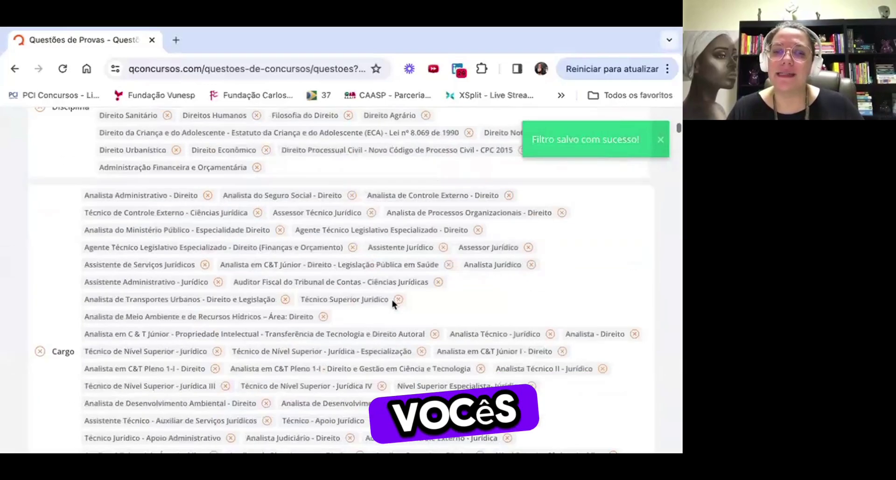
pyautogui.scroll(-1, 22, 334)
pyautogui.click(42, 321)
pyautogui.scroll(5, 42, 320)
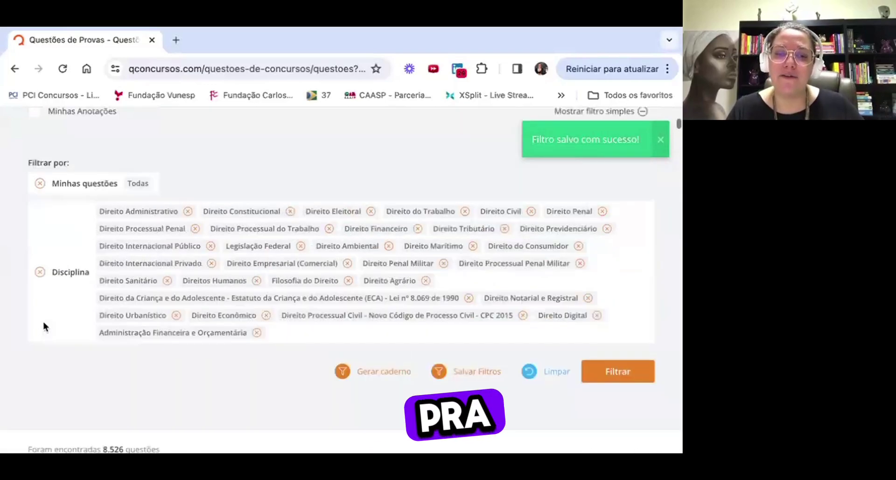
pyautogui.click(40, 333)
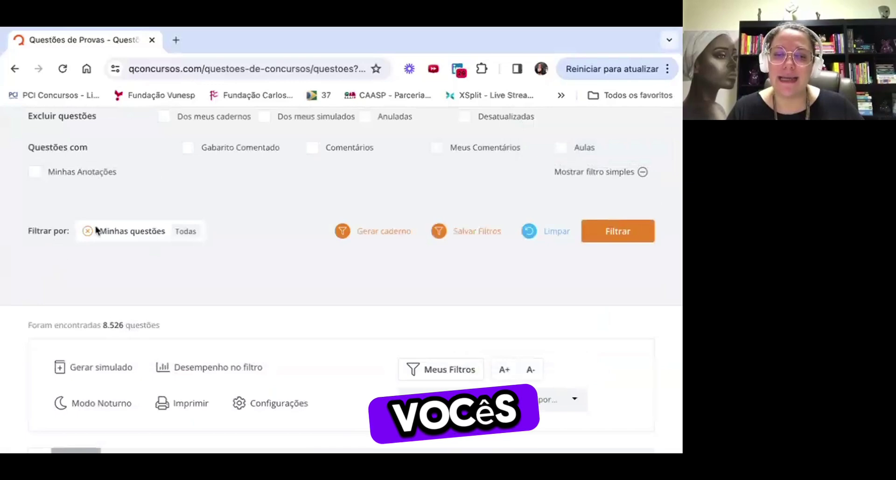
# - Review the list of saved filters from 50 CARGOS PGM to Procuradorias Prior.Com Discip, and close it
pyautogui.scroll(1, 209, 282)
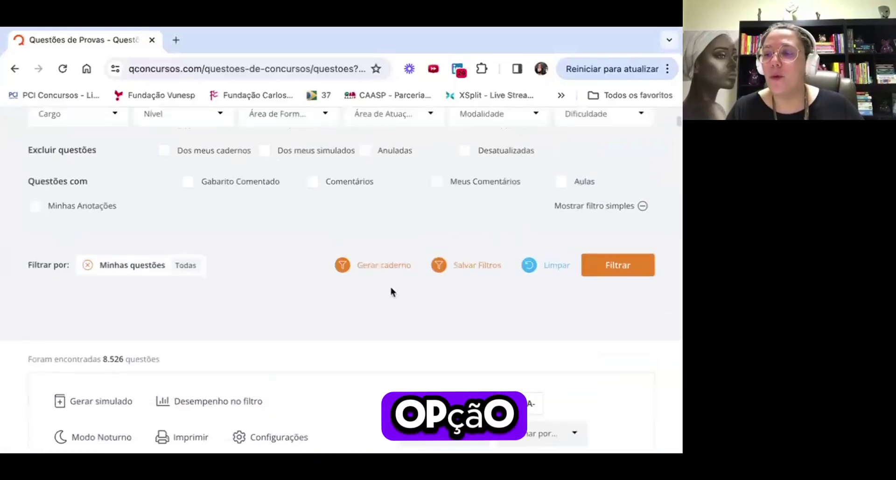
pyautogui.scroll(-3, 402, 280)
pyautogui.click(461, 259)
pyautogui.scroll(-3, 529, 336)
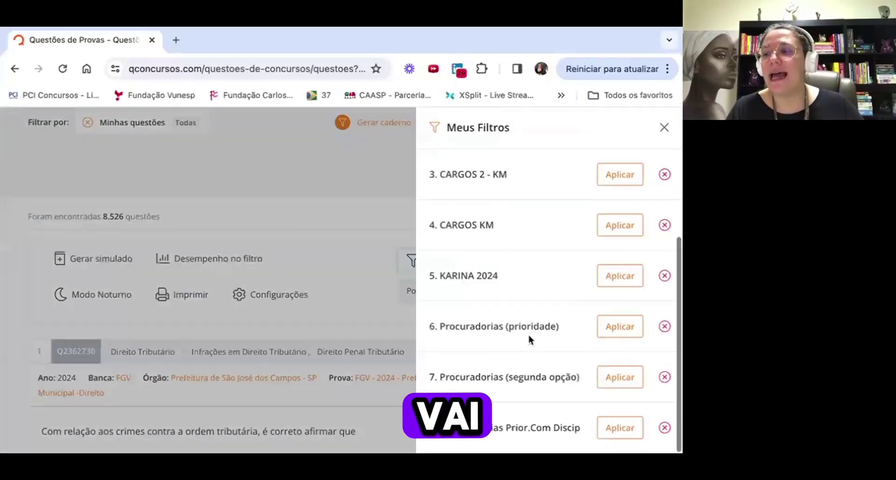
pyautogui.scroll(3, 518, 343)
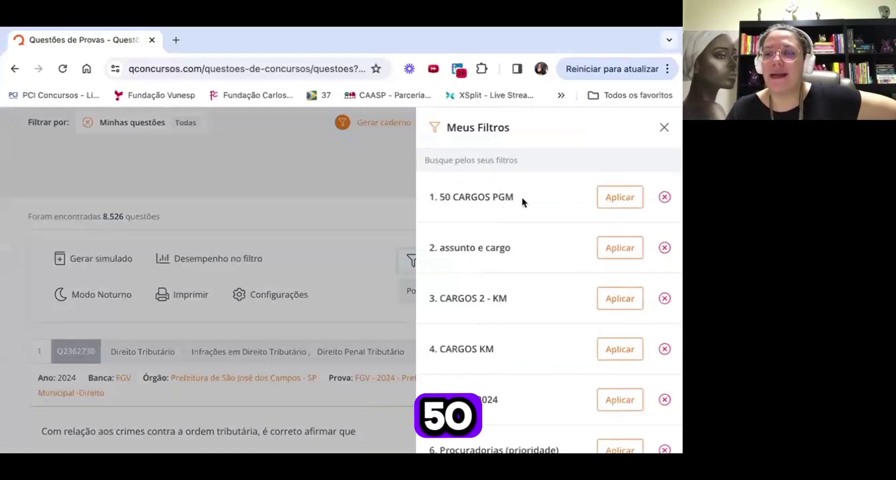
pyautogui.scroll(-1, 456, 291)
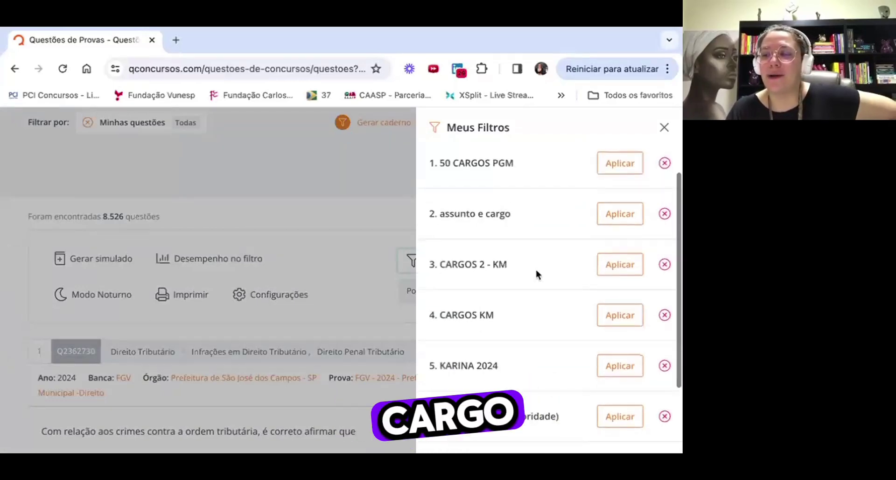
pyautogui.scroll(-3, 513, 275)
pyautogui.scroll(-1, 523, 295)
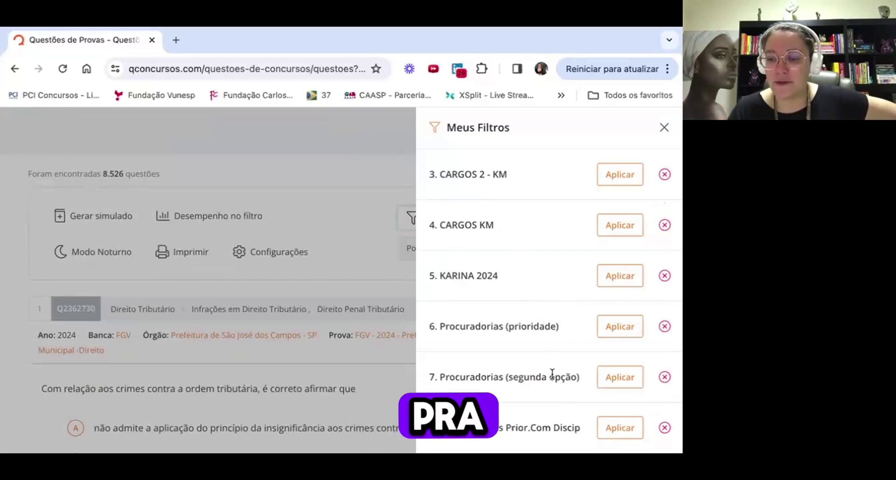
pyautogui.scroll(-1, 546, 336)
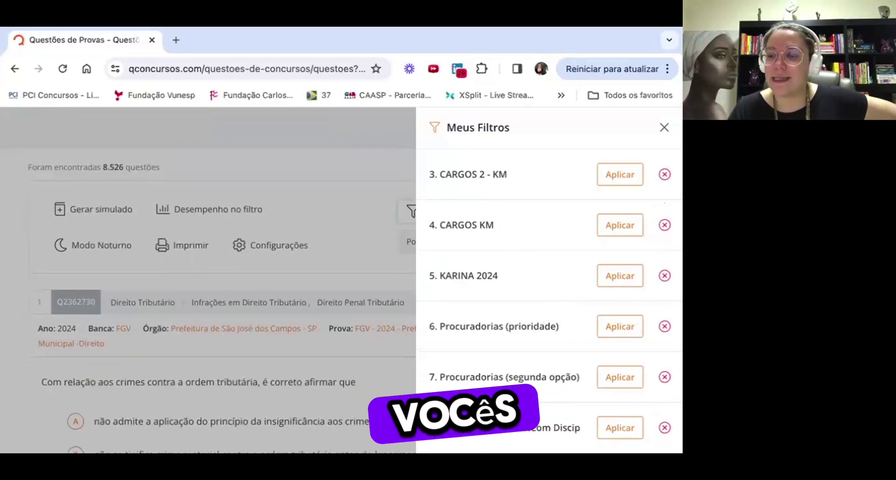
pyautogui.click(340, 345)
# - Apply the saved filter "Procuradorias Prior.Com Discip" and check the disciplines and Cargos it loads
pyautogui.scroll(10, 339, 345)
pyautogui.scroll(-5, 340, 347)
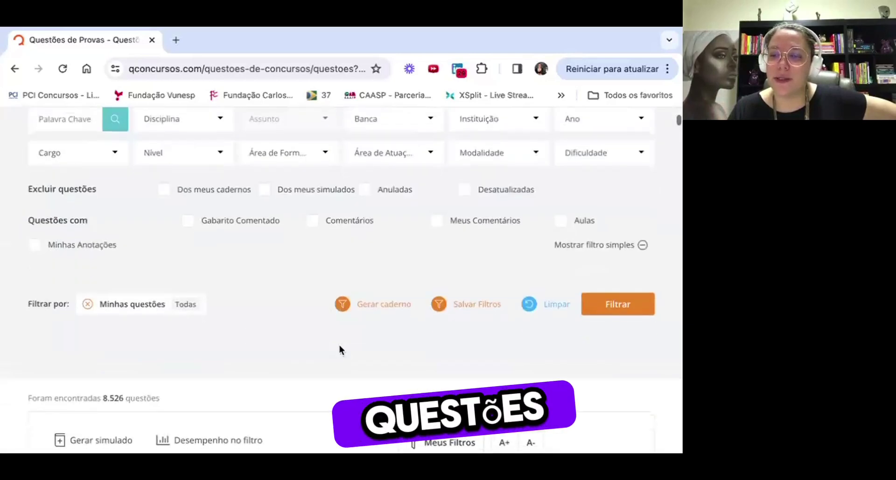
pyautogui.scroll(-1, 340, 350)
pyautogui.click(419, 404)
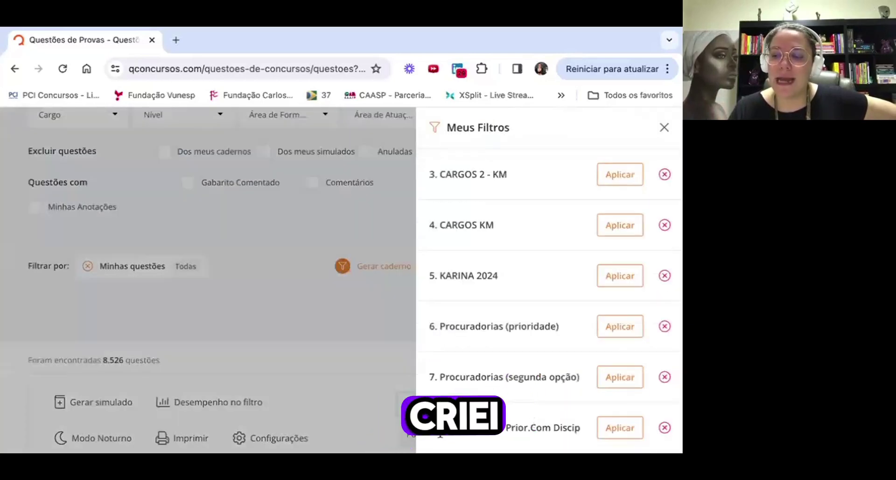
pyautogui.click(619, 437)
pyautogui.scroll(-10, 351, 357)
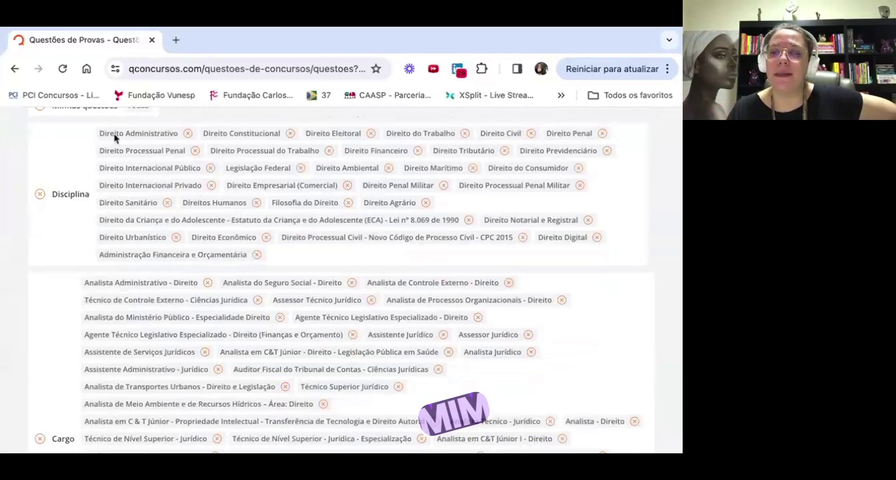
pyautogui.scroll(-2, 114, 134)
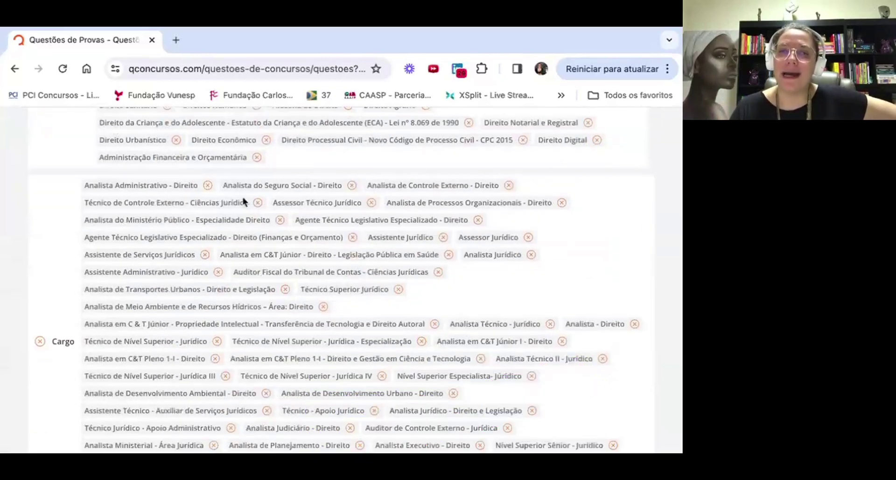
pyautogui.scroll(6, 133, 247)
pyautogui.scroll(1, 178, 205)
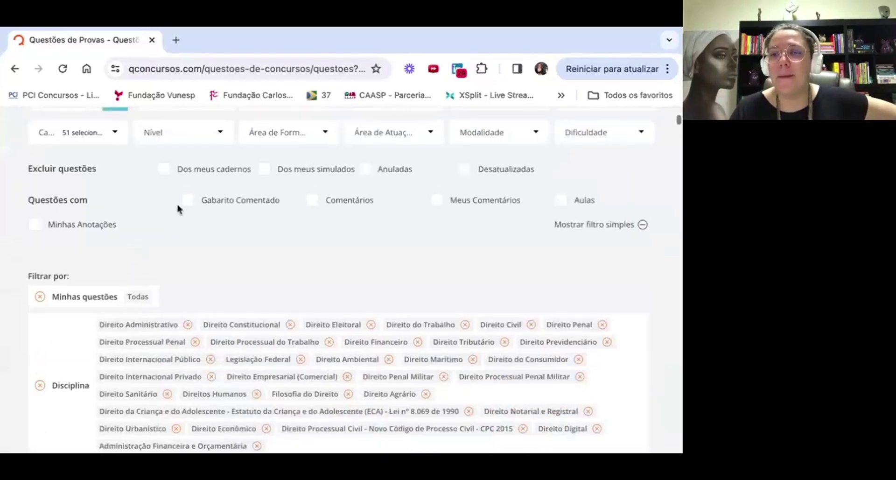
# - Search the subjects for "parte geral" and "recursos", look through the matches, and close the subject list
pyautogui.click(312, 127)
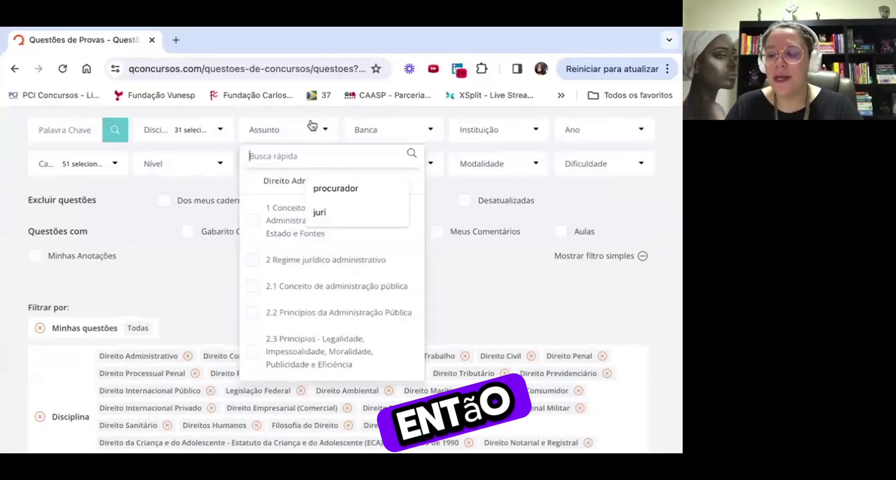
pyautogui.write('parte geral')
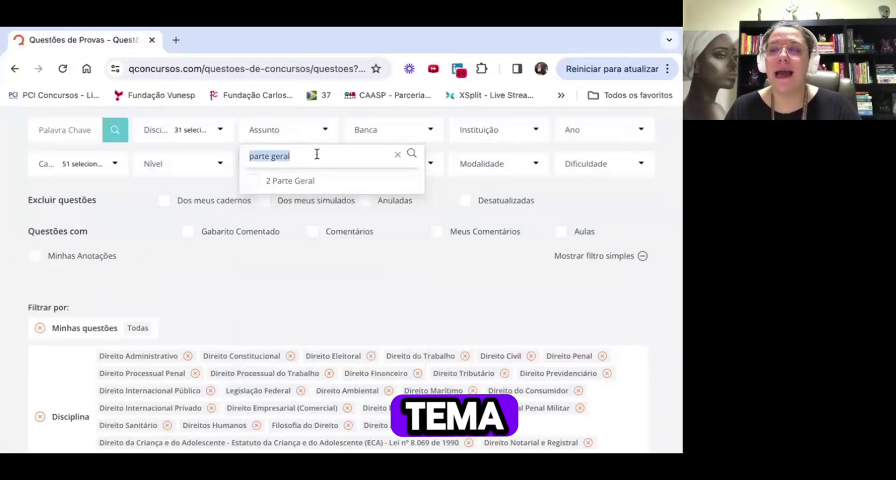
pyautogui.write('recursos')
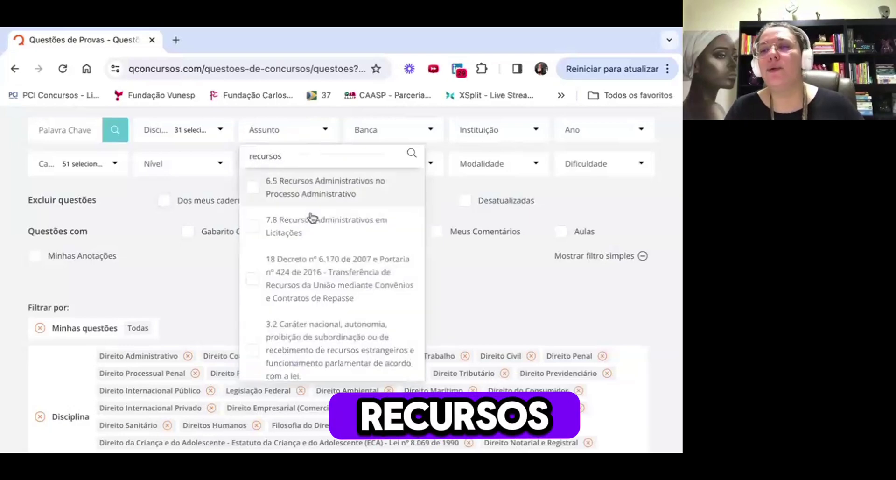
pyautogui.scroll(-6, 316, 260)
pyautogui.scroll(10, 319, 261)
pyautogui.scroll(-12, 319, 262)
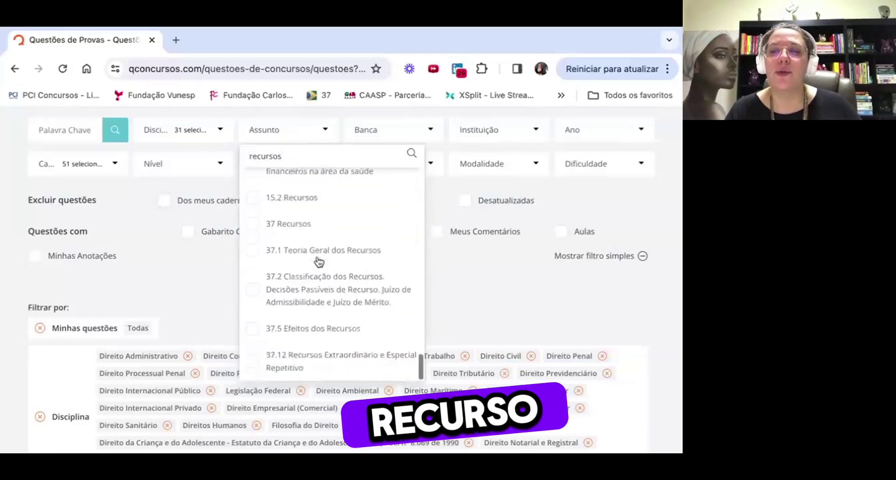
pyautogui.click(495, 283)
pyautogui.scroll(-3, 371, 330)
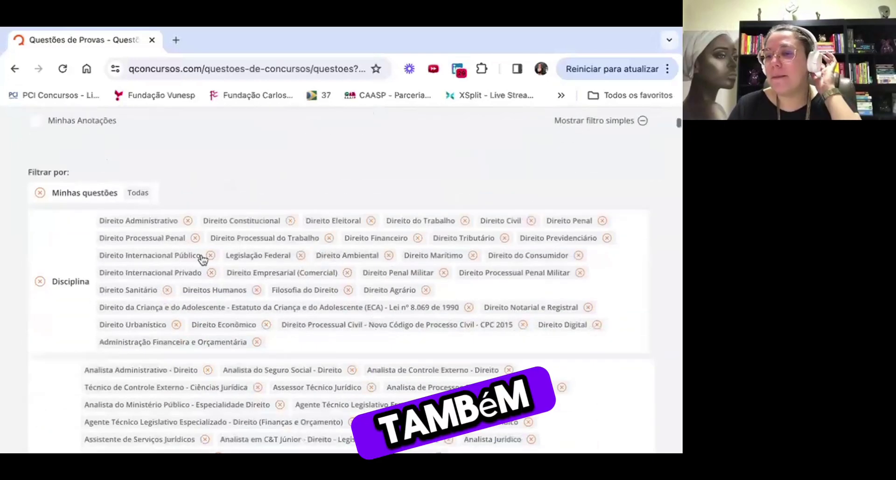
pyautogui.scroll(-1, 196, 242)
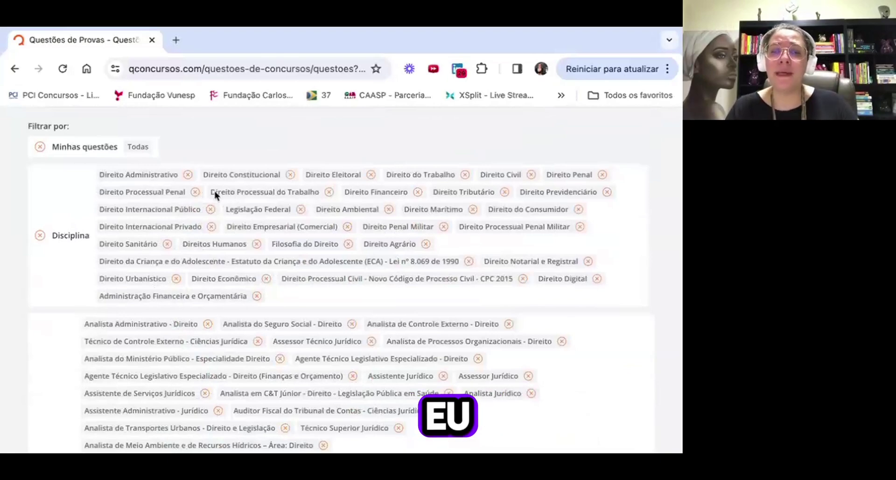
# - Check the loaded Disciplina and Cargo selections, and remove all the disciplines from the applied filters
pyautogui.scroll(-1, 215, 194)
pyautogui.scroll(1, 215, 195)
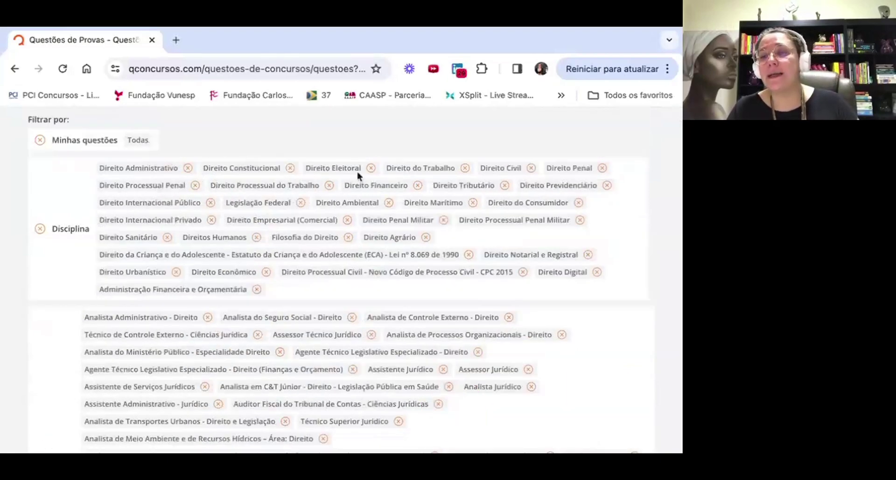
pyautogui.scroll(-5, 268, 197)
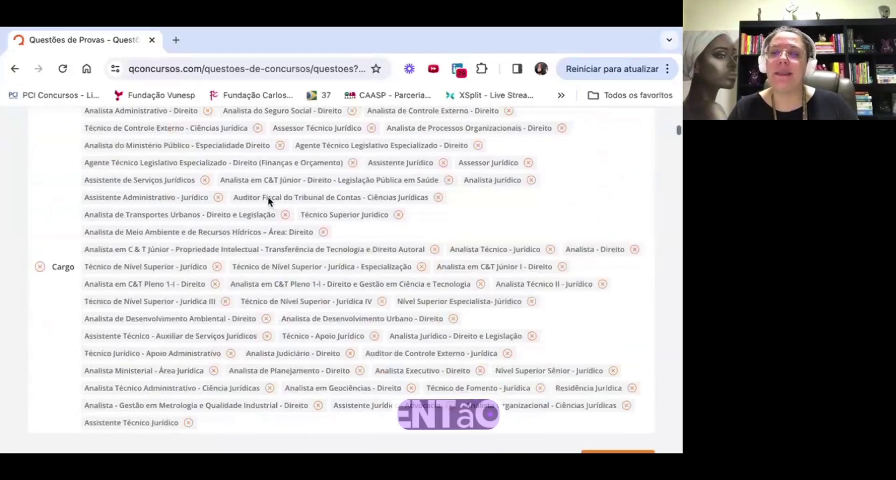
pyautogui.scroll(2, 268, 197)
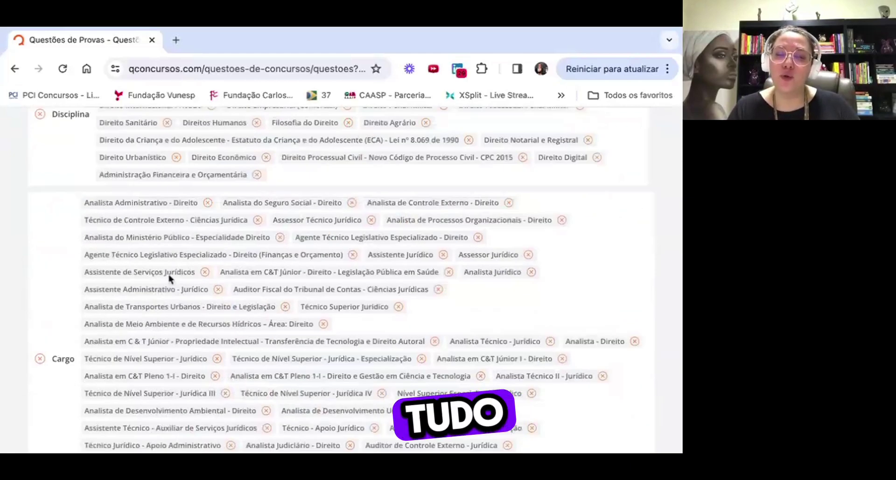
pyautogui.scroll(3, 169, 276)
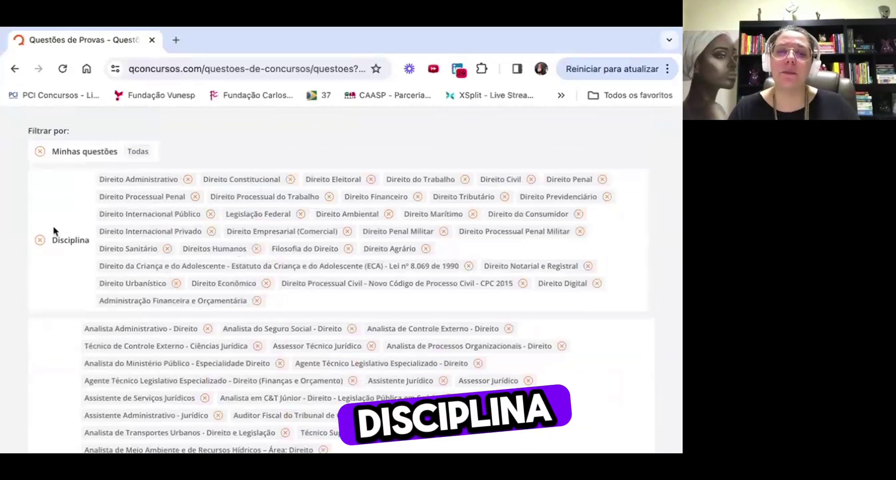
pyautogui.click(41, 240)
# - Search the disciplines for "processo ci" and select Direito Processual Civil - Novo Código de Processo Civil - CPC 2015
pyautogui.scroll(5, 216, 270)
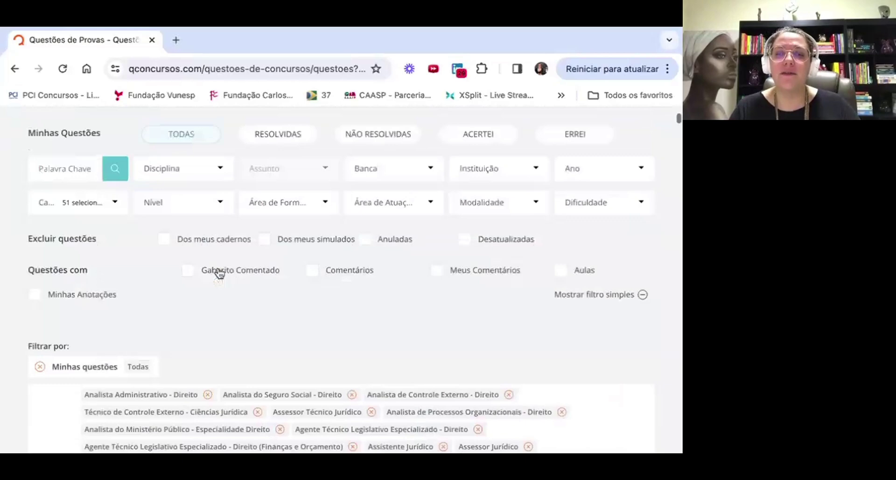
pyautogui.click(178, 184)
pyautogui.write('proces')
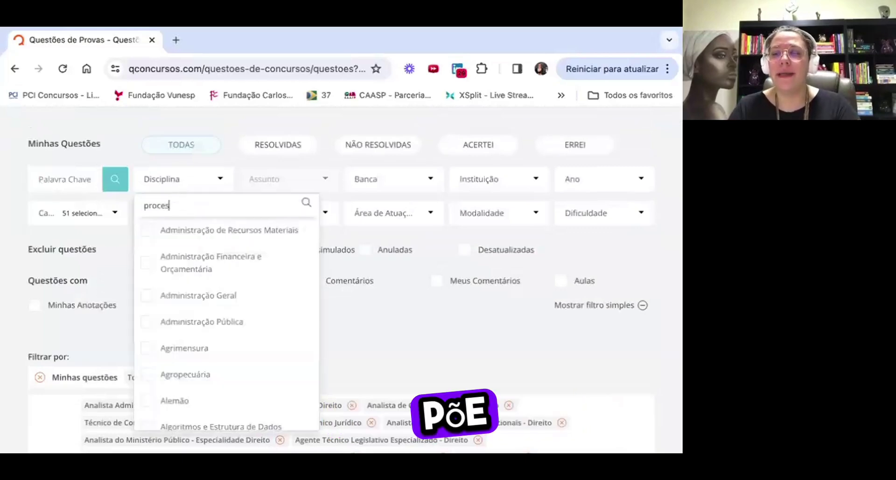
pyautogui.write('so ci')
pyautogui.click(218, 250)
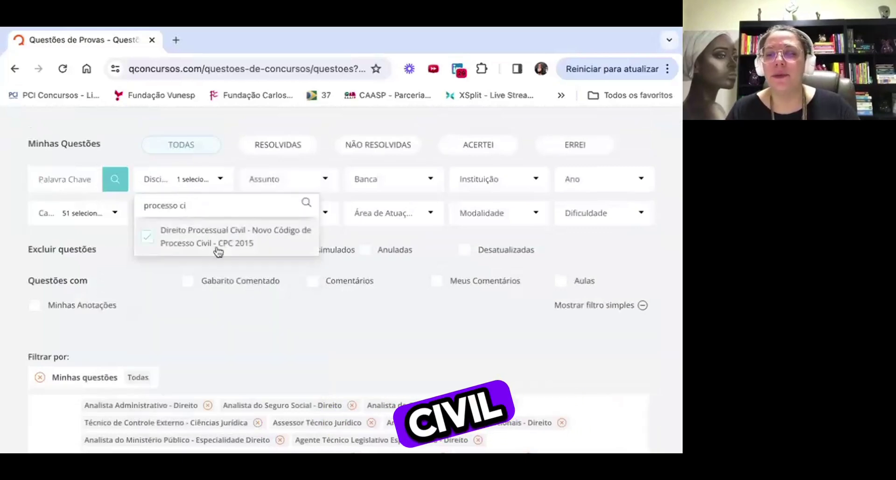
pyautogui.click(259, 325)
# - Search the subjects for "recurso" and select 37 Recursos as the Assunto
pyautogui.click(284, 188)
pyautogui.write('recursos')
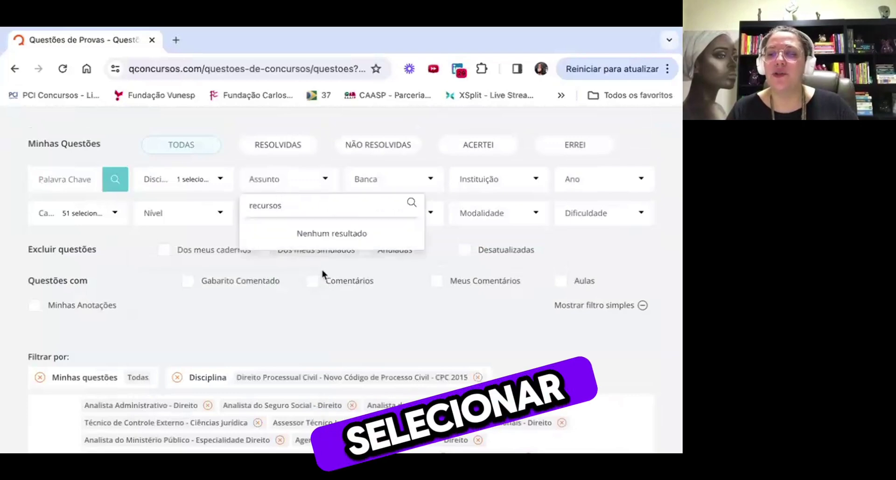
pyautogui.press('BackSpace')
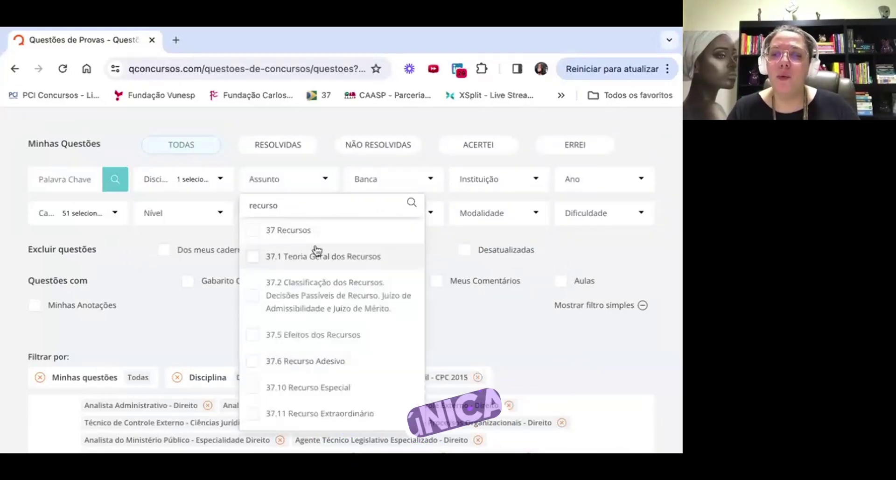
pyautogui.click(314, 230)
pyautogui.click(190, 297)
# - Check the chosen discipline, Cargos and subject, and filter the questions with them
pyautogui.scroll(-1, 272, 312)
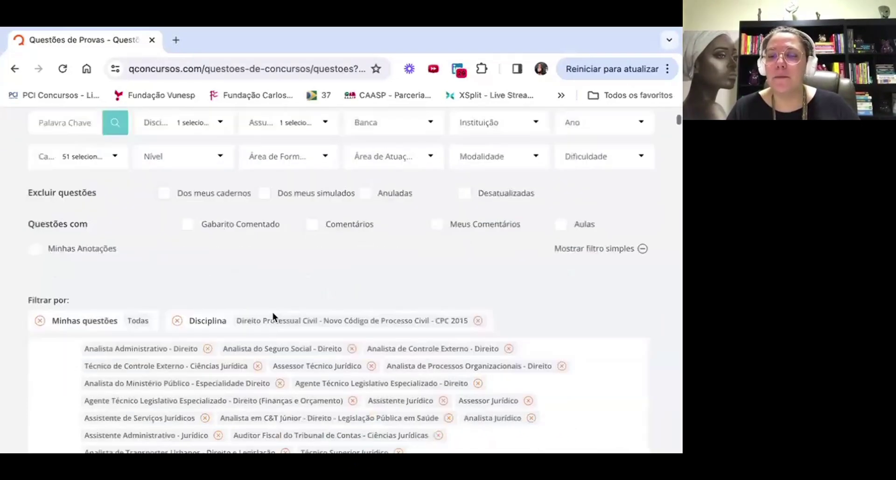
pyautogui.scroll(-1, 233, 319)
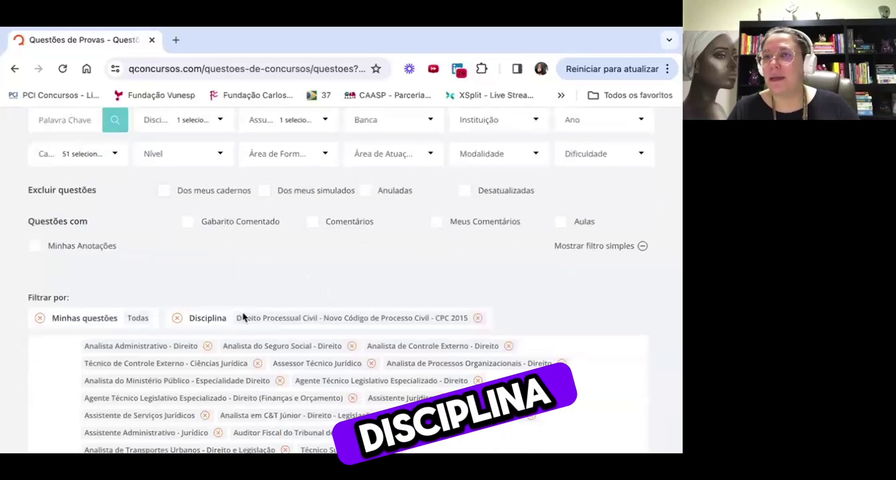
pyautogui.scroll(1, 222, 260)
pyautogui.scroll(-4, 316, 257)
pyautogui.scroll(-4, 318, 257)
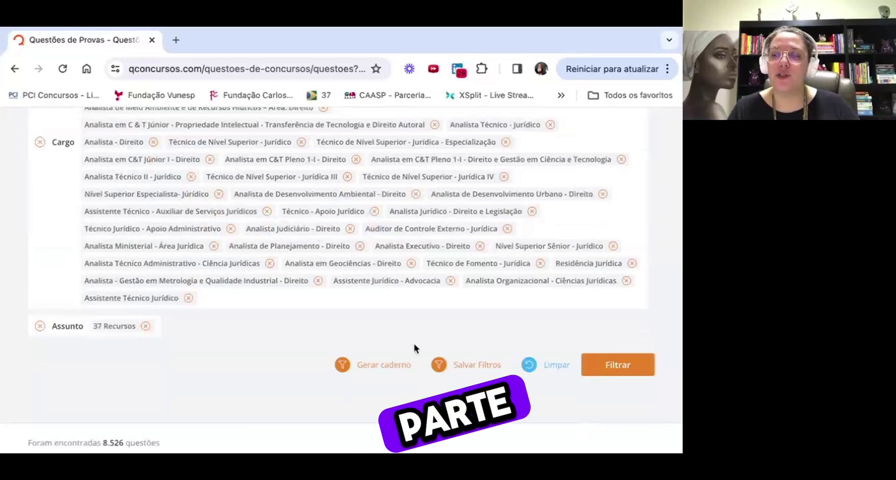
pyautogui.click(599, 363)
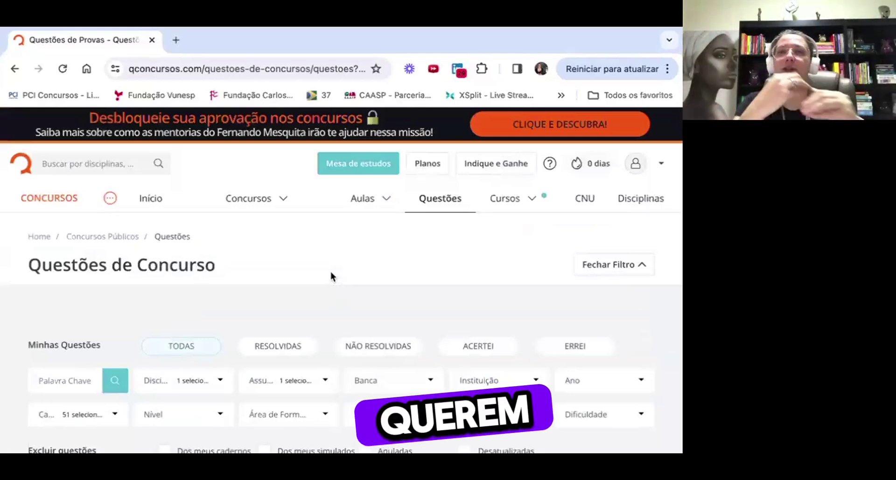
# - Review the Disciplina, Assunto and Cargo entries of the applied filter on the reloaded question page
pyautogui.scroll(-1, 331, 272)
pyautogui.scroll(-8, 330, 276)
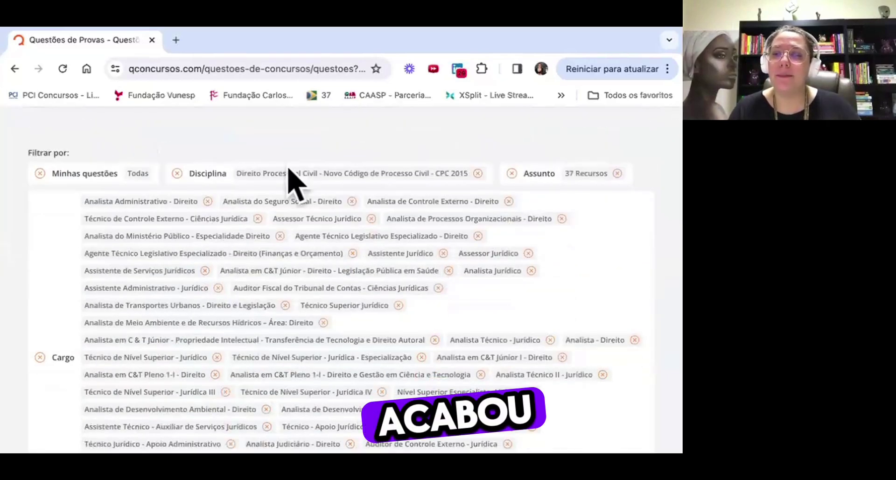
pyautogui.scroll(-3, 281, 189)
pyautogui.scroll(-2, 282, 191)
pyautogui.scroll(7, 282, 190)
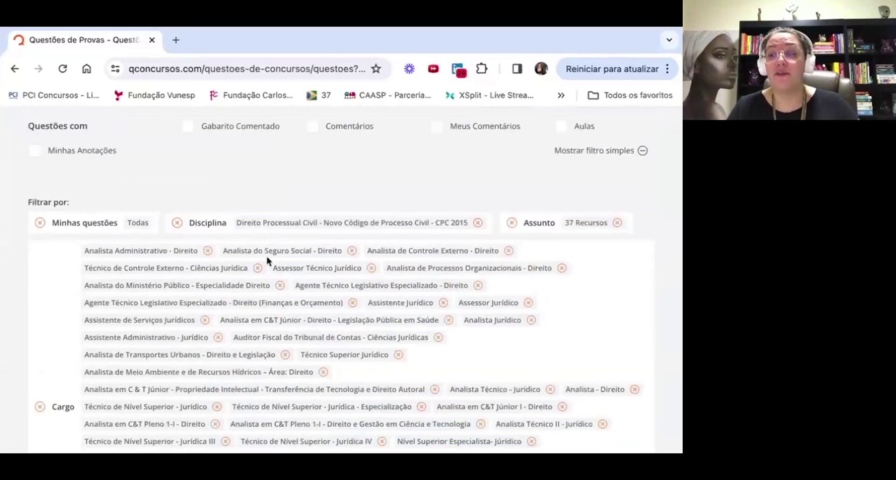
pyautogui.scroll(-2, 267, 260)
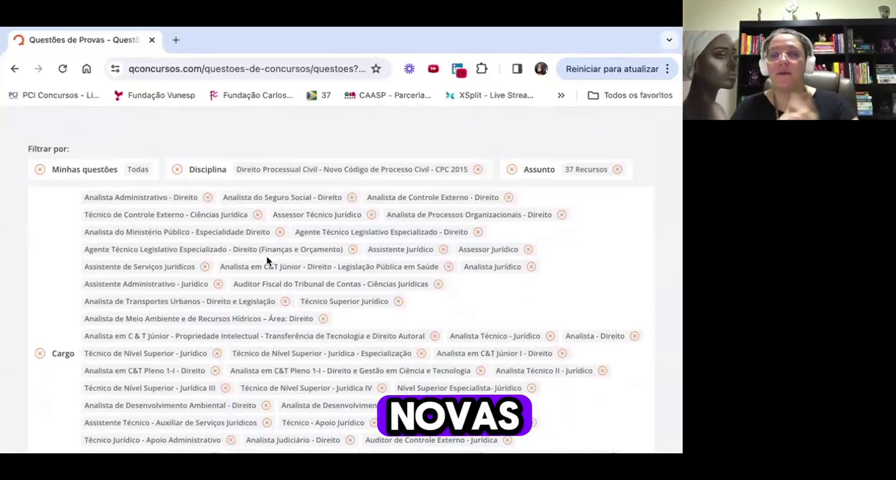
pyautogui.scroll(-1, 268, 260)
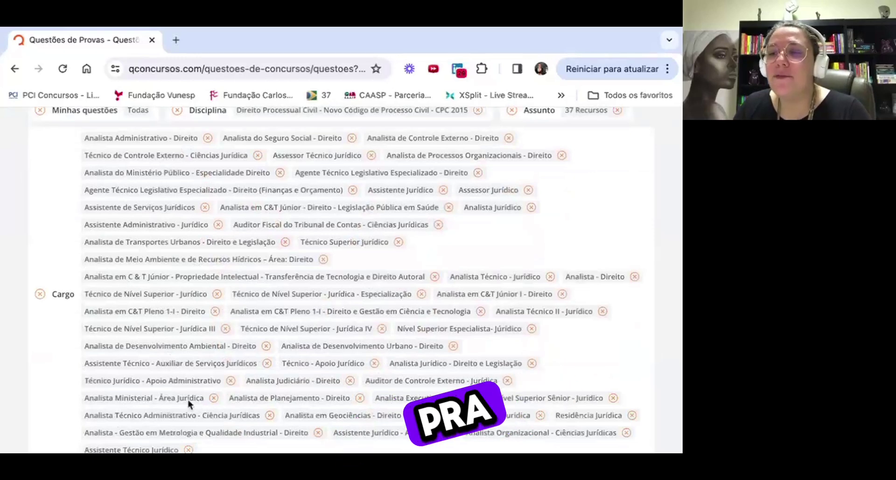
pyautogui.scroll(6, 189, 400)
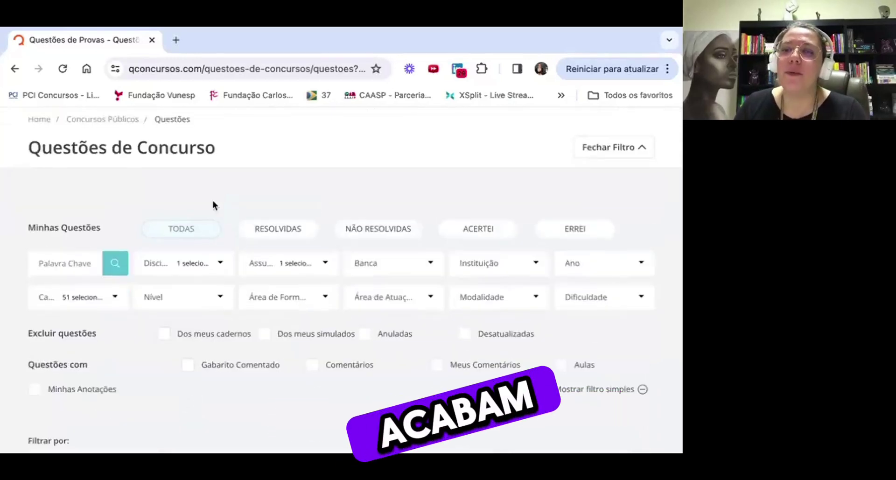
# - Try restricting Minhas Questões to Não Resolvidas and switch it back to Todas
pyautogui.scroll(-1, 268, 201)
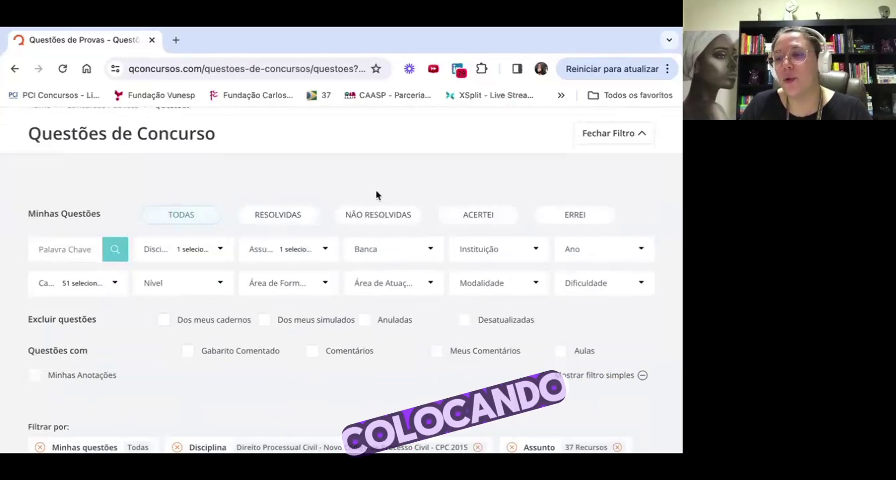
pyautogui.click(389, 223)
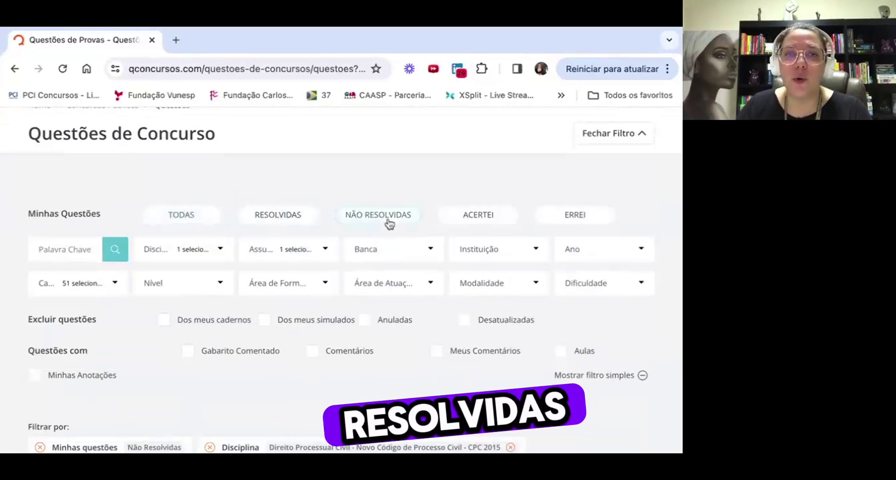
pyautogui.scroll(-2, 389, 223)
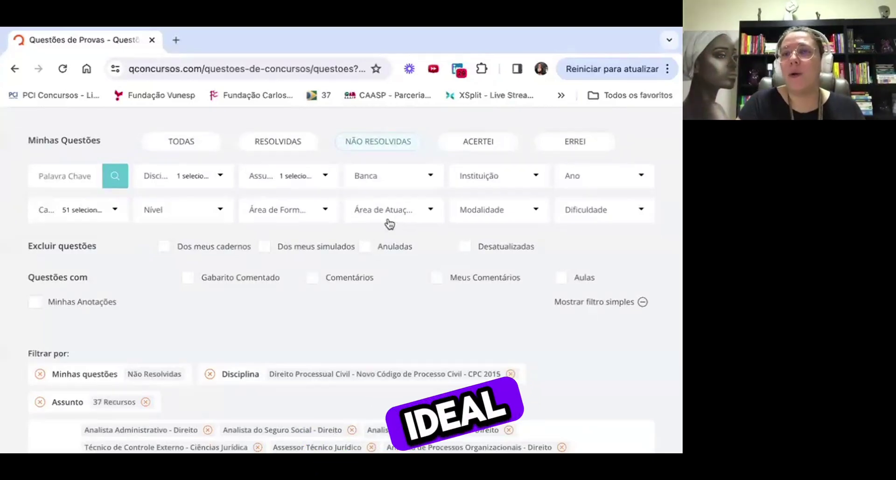
pyautogui.click(186, 143)
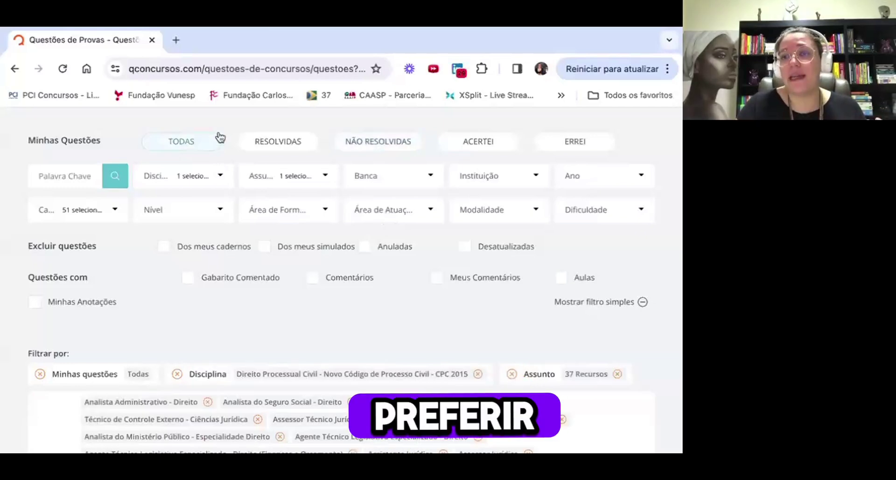
pyautogui.click(376, 143)
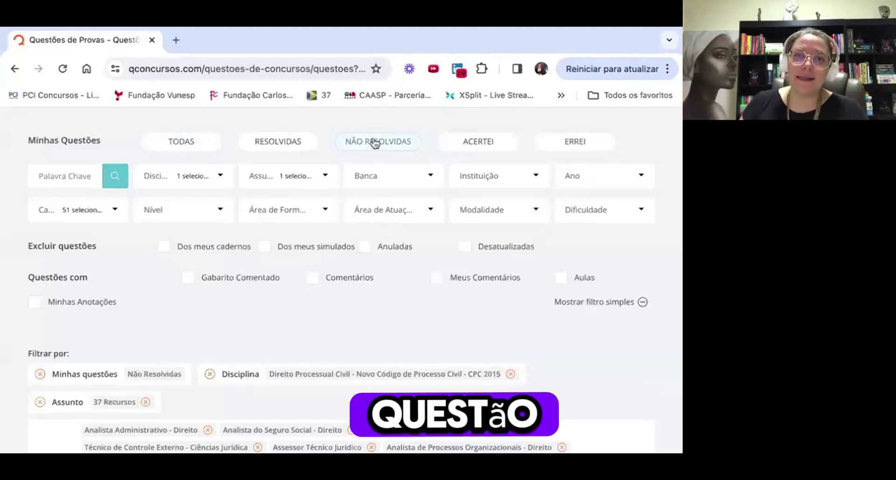
pyautogui.click(200, 146)
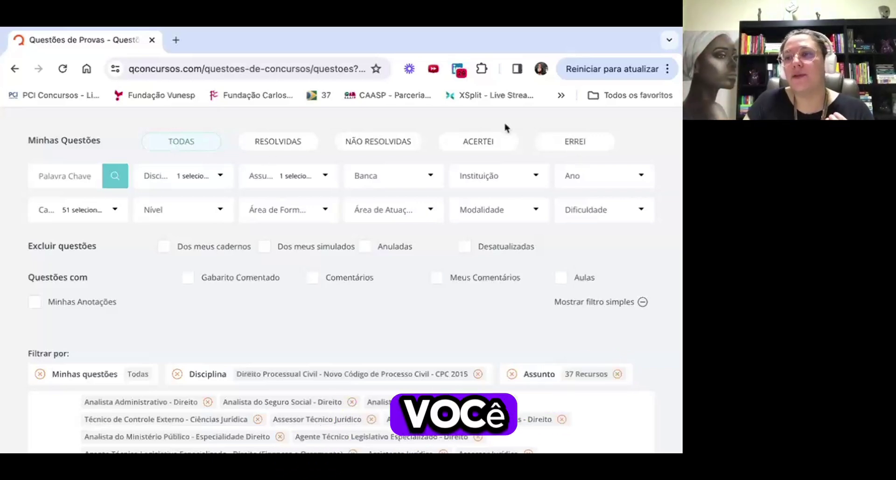
# - Restrict Minhas Questões to Errei and look over the resulting filter selections
pyautogui.click(581, 142)
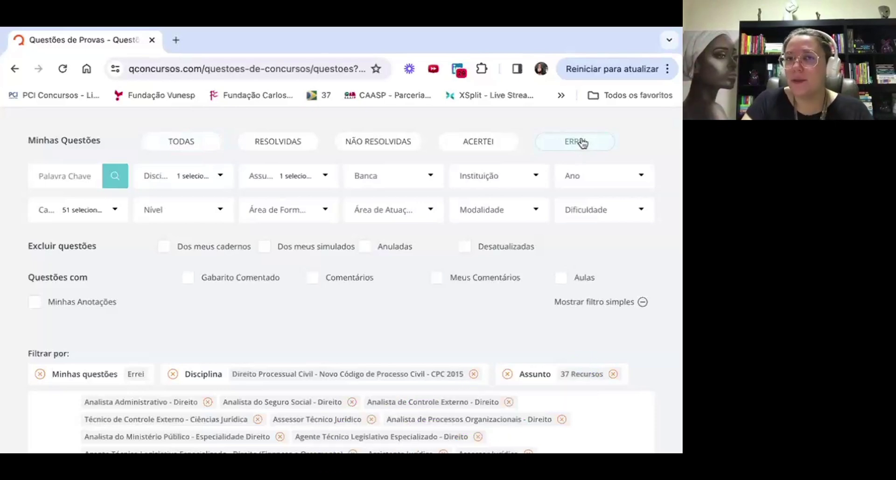
pyautogui.scroll(-9, 491, 253)
pyautogui.scroll(7, 491, 253)
pyautogui.scroll(-1, 491, 254)
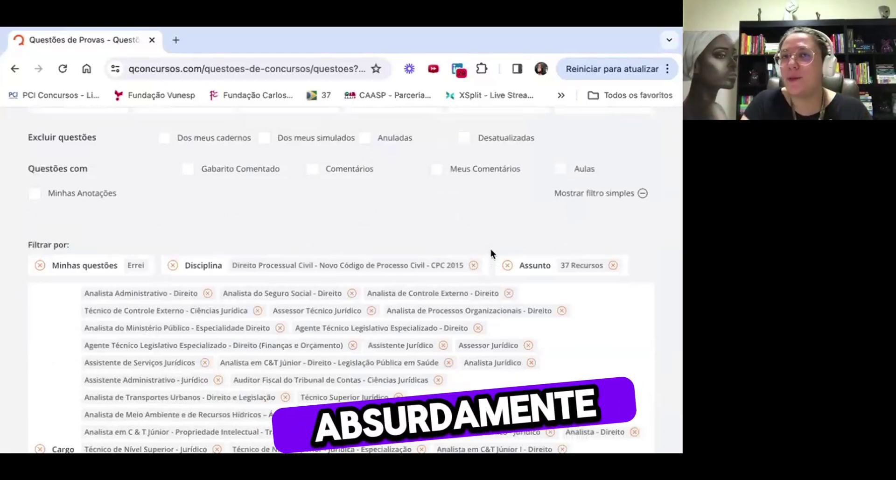